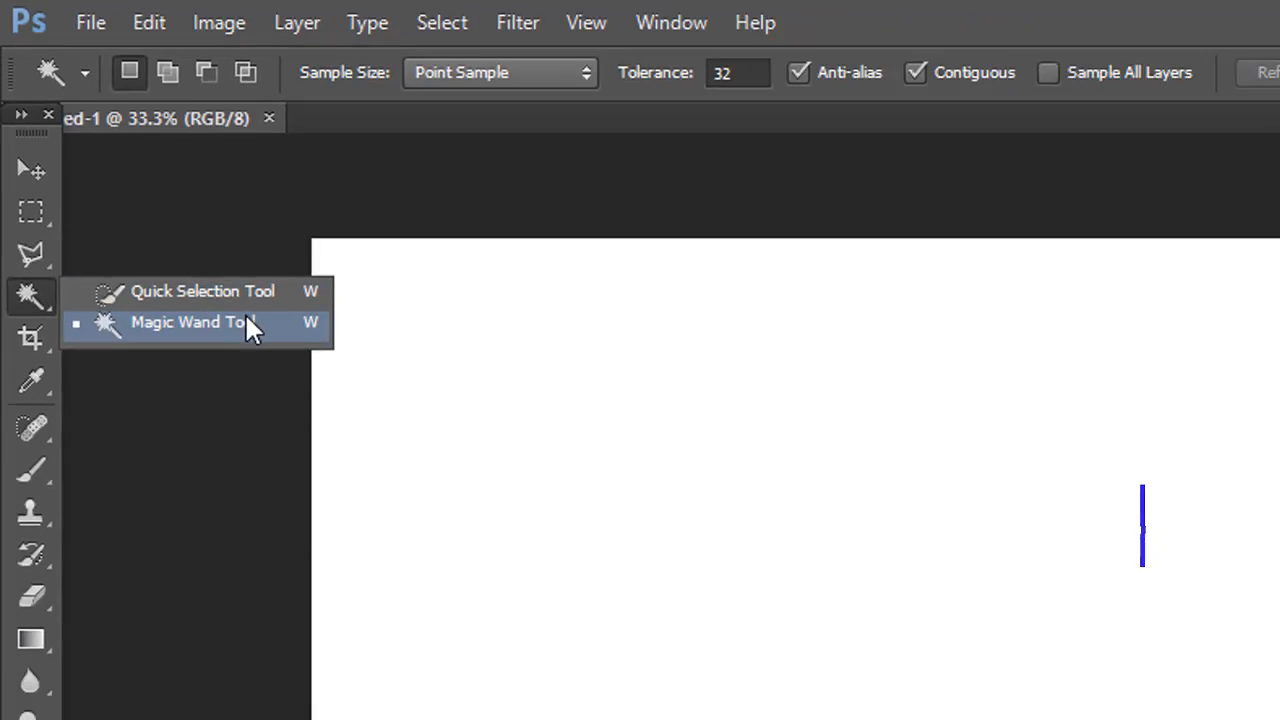
# Add two new empty layers above the Background layer
pyautogui.click(315, 427)
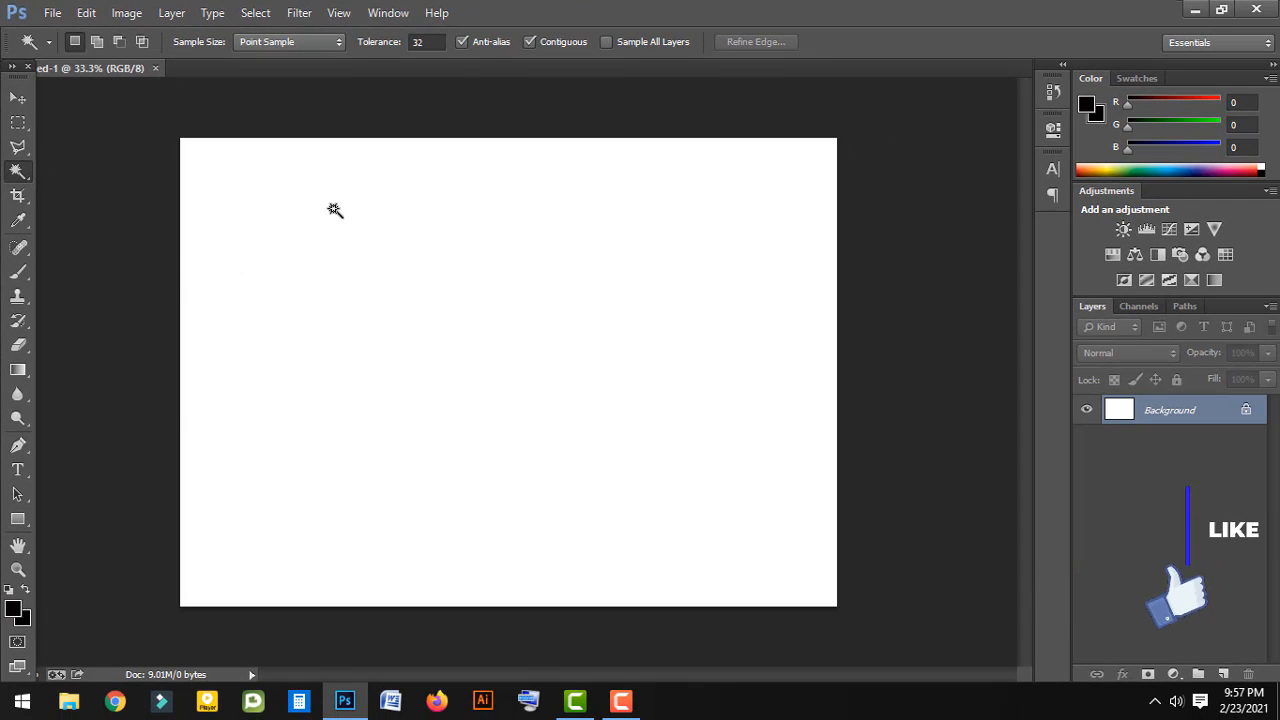
pyautogui.click(1225, 674)
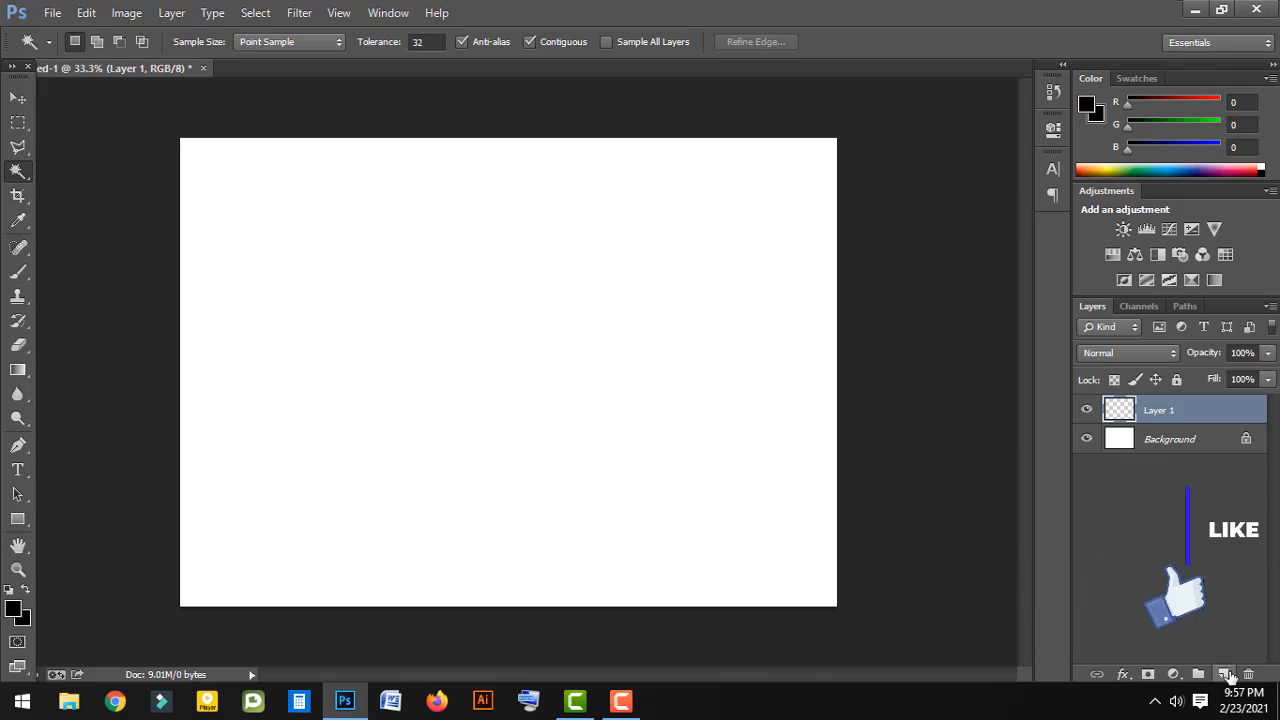
pyautogui.click(1226, 674)
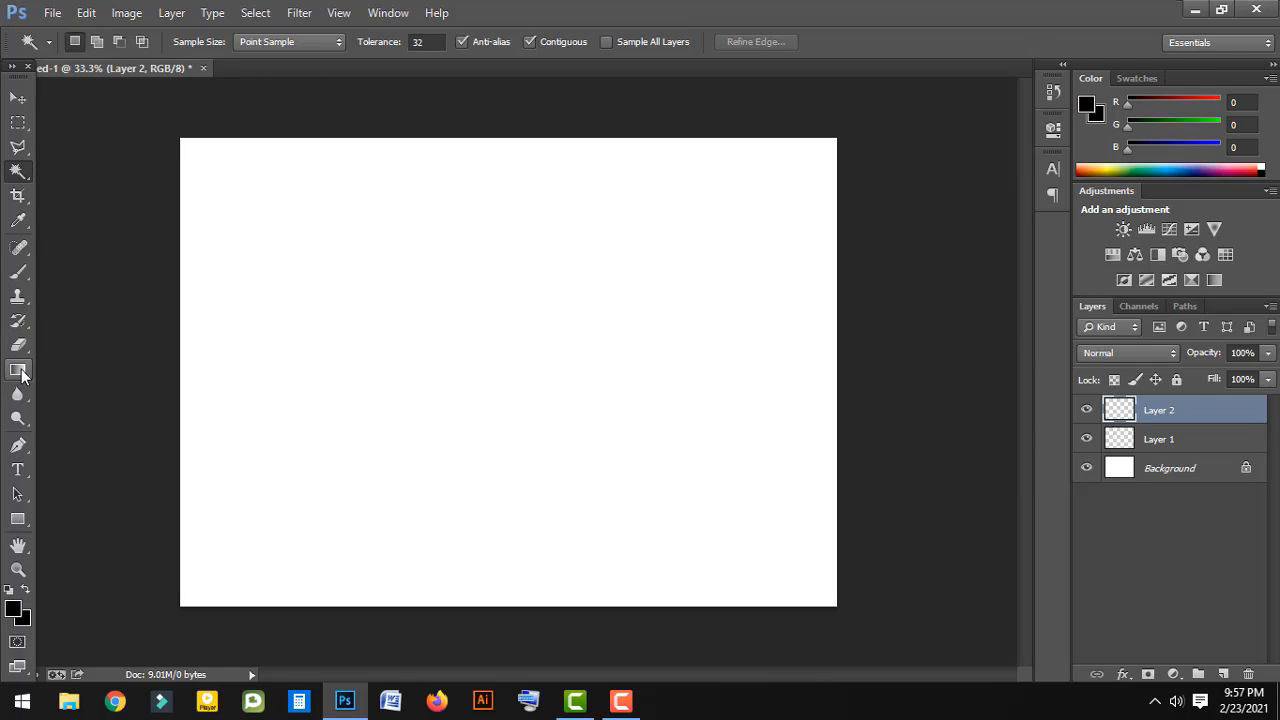
# Fill Layer 1 with a linear orange-yellow-orange gradient running horizontally across the canvas
pyautogui.click(1160, 447)
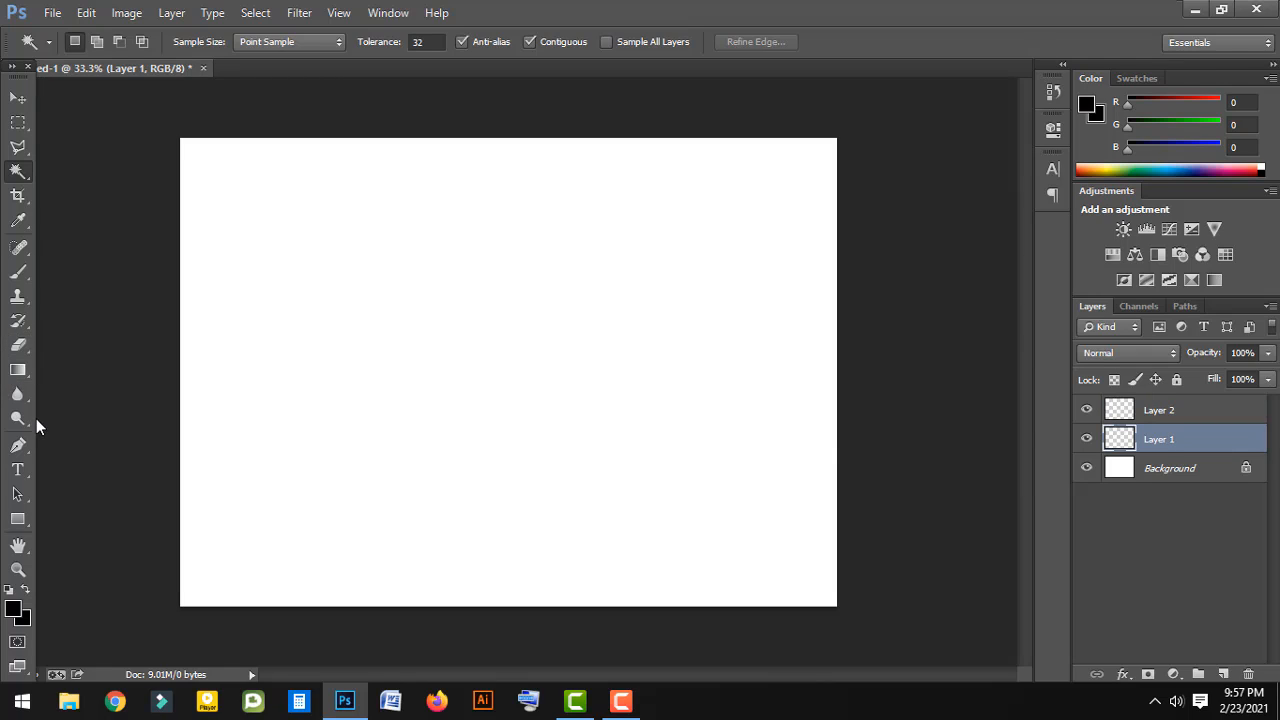
pyautogui.click(18, 371)
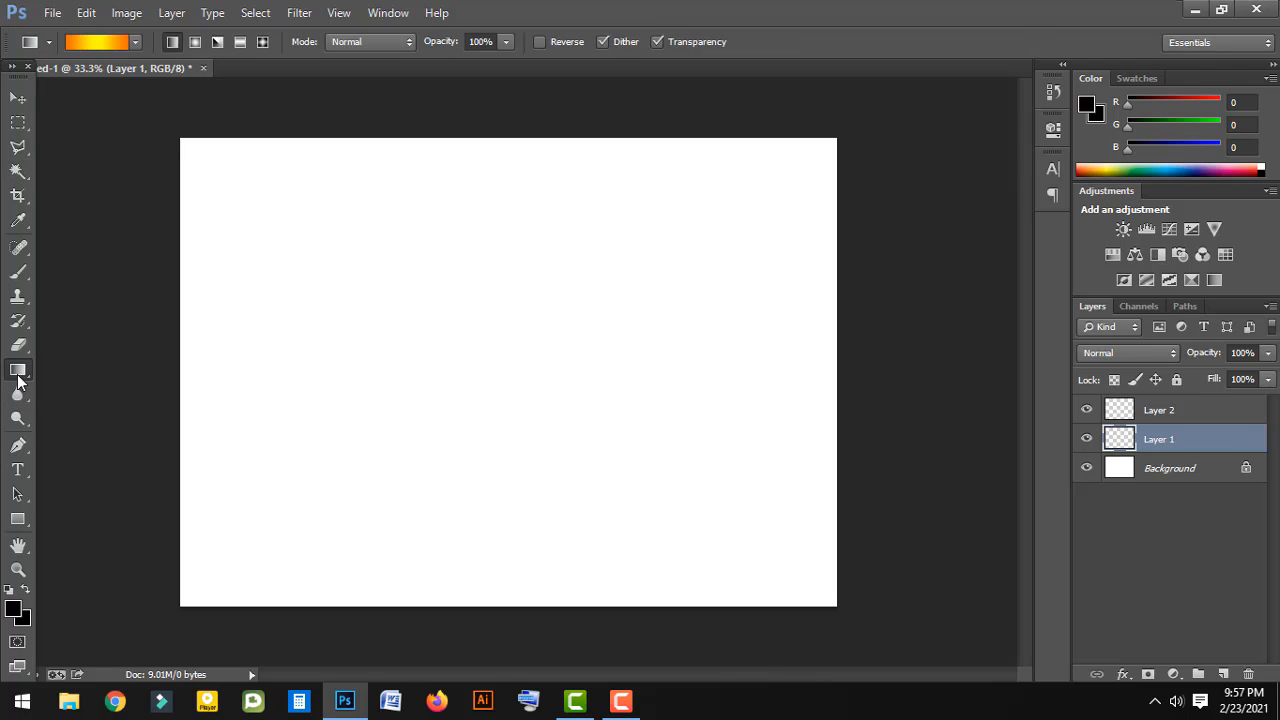
pyautogui.moveTo(218, 355); pyautogui.dragTo(798, 334)
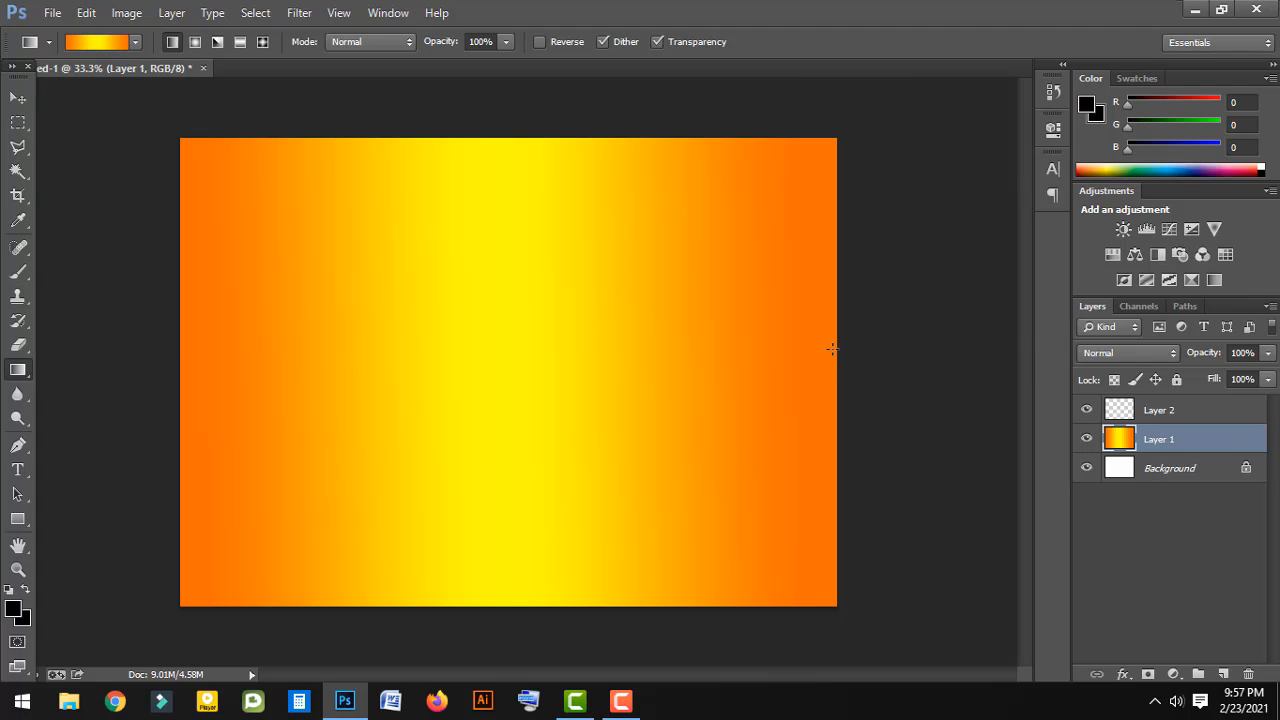
# On Layer 2, make a rectangular marquee selection spanning the full canvas width across its middle
pyautogui.click(1158, 412)
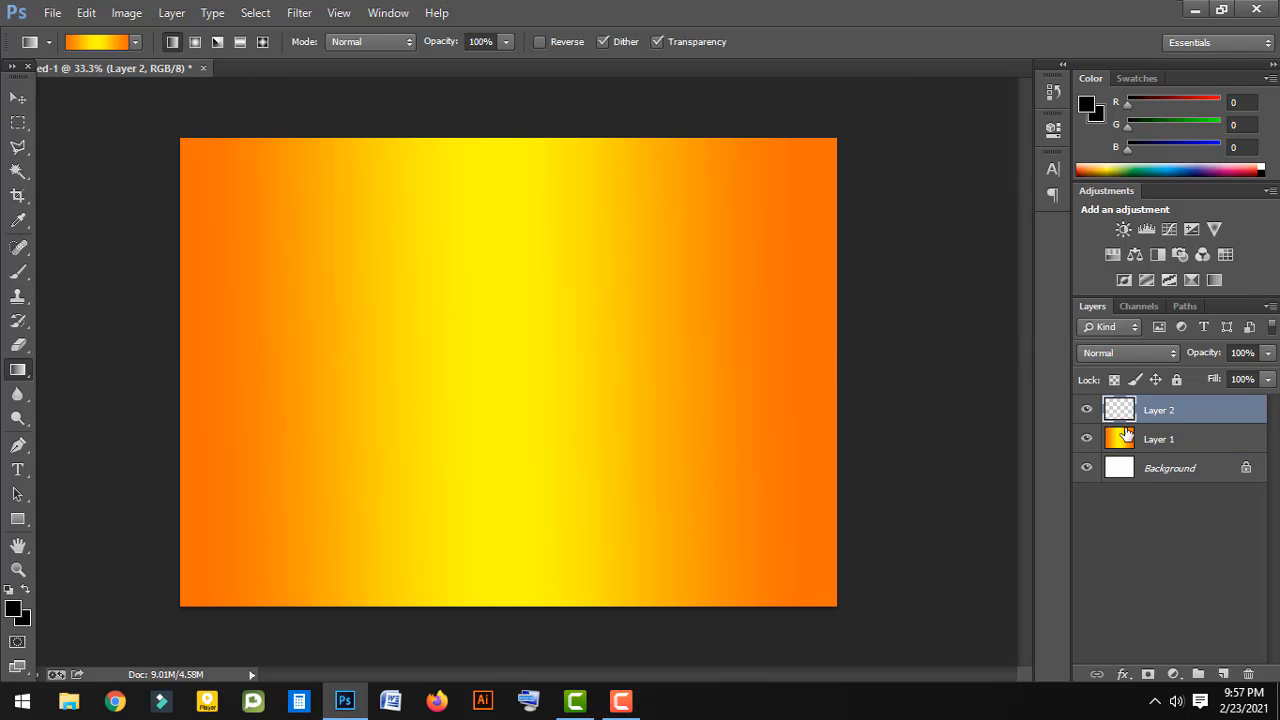
pyautogui.click(18, 122)
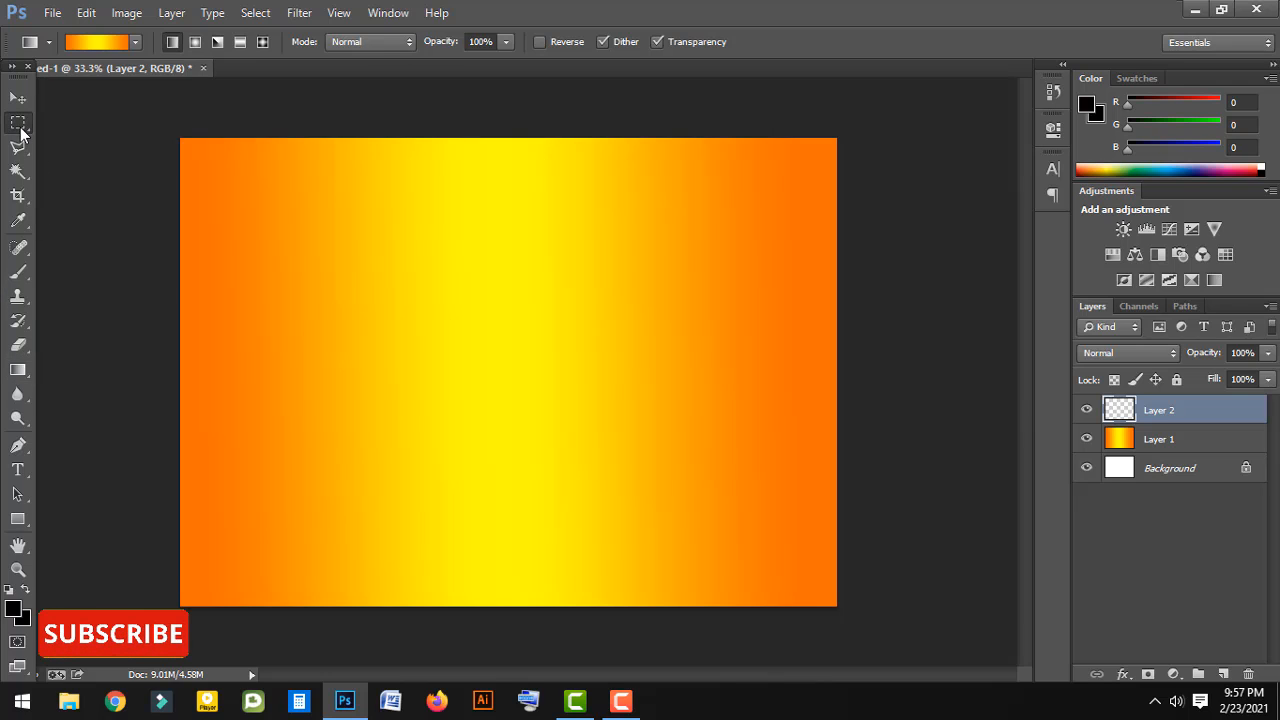
pyautogui.moveTo(178, 276); pyautogui.dragTo(843, 416)
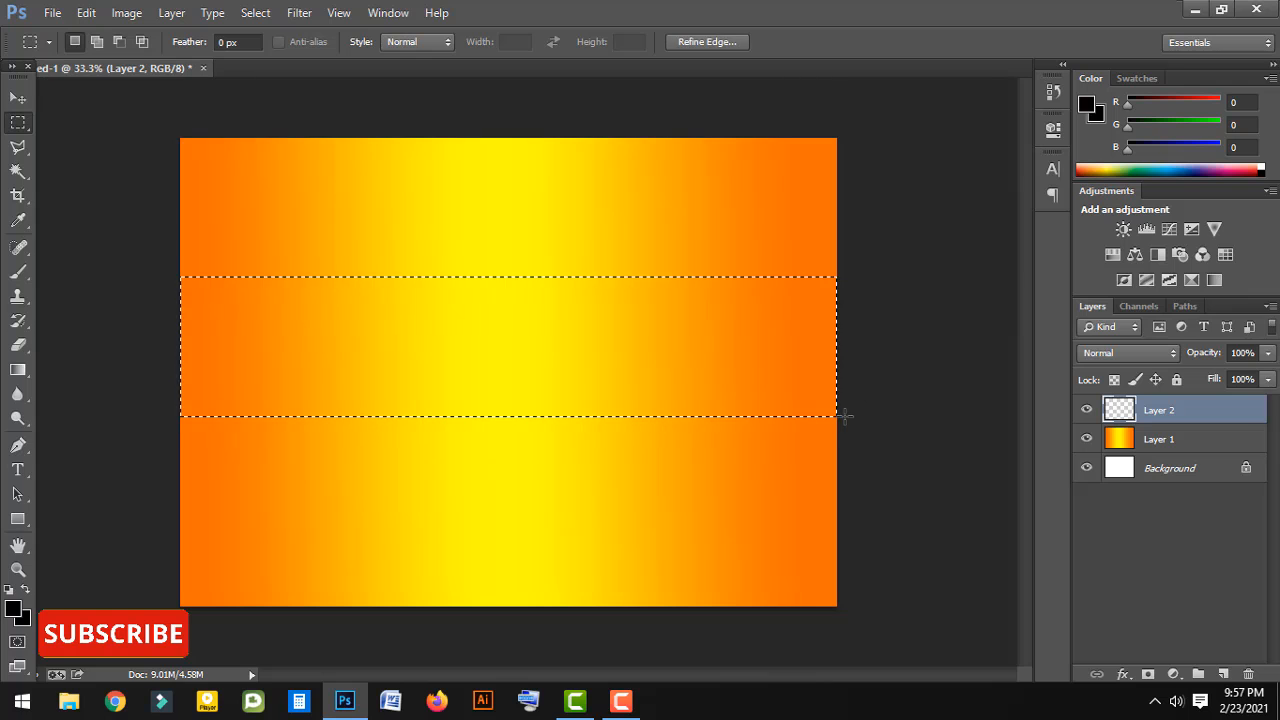
# Set the foreground colour to green 0dc858
pyautogui.click(12, 609)
pyautogui.click(325, 339)
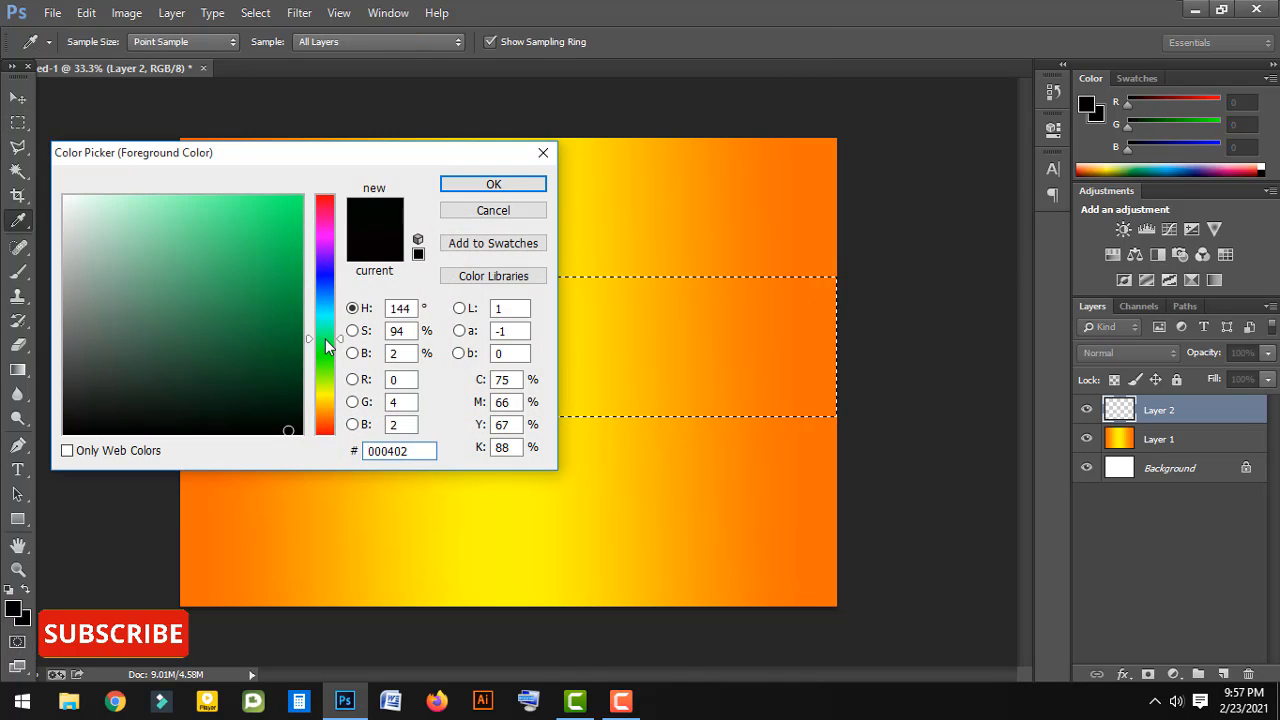
pyautogui.click(294, 206)
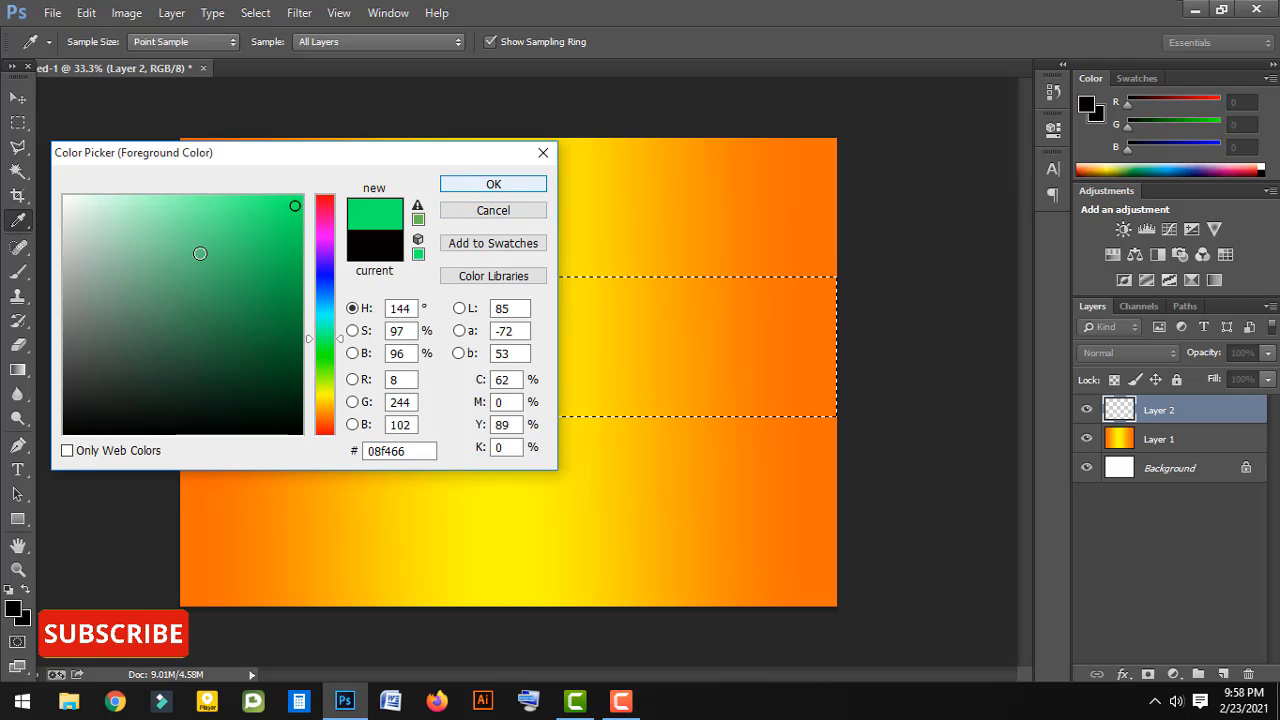
pyautogui.click(286, 247)
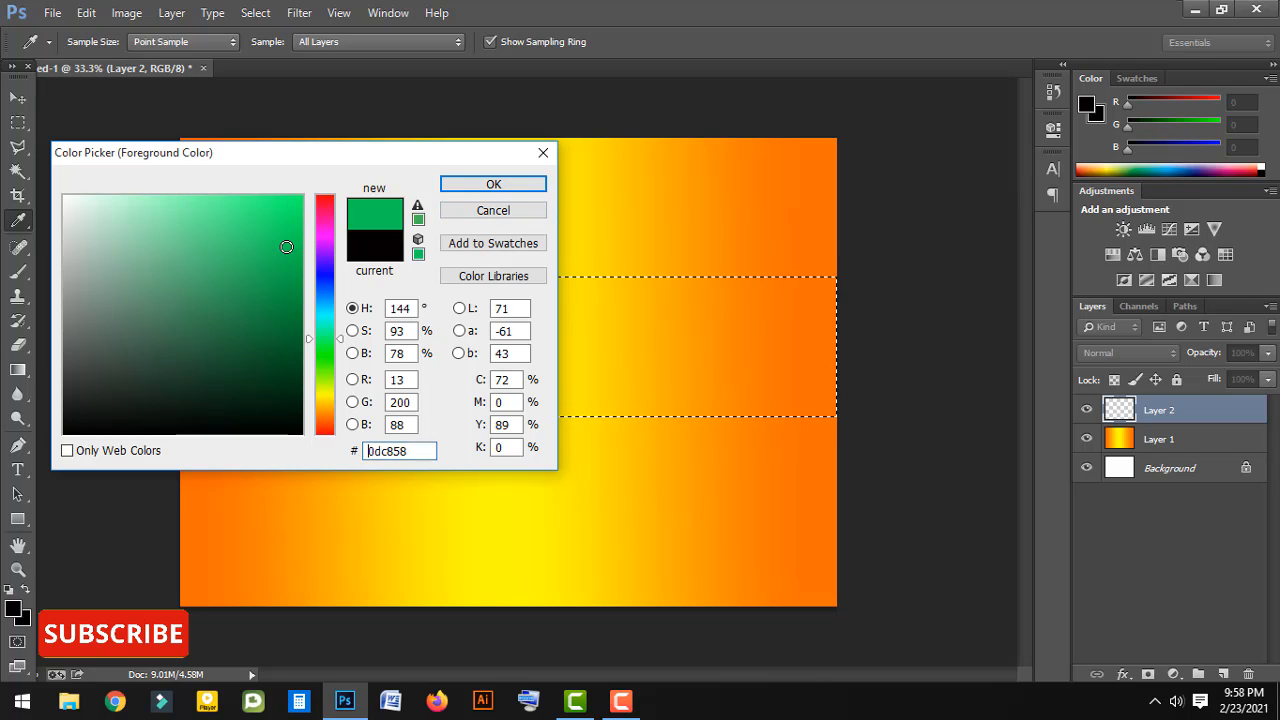
pyautogui.click(532, 183)
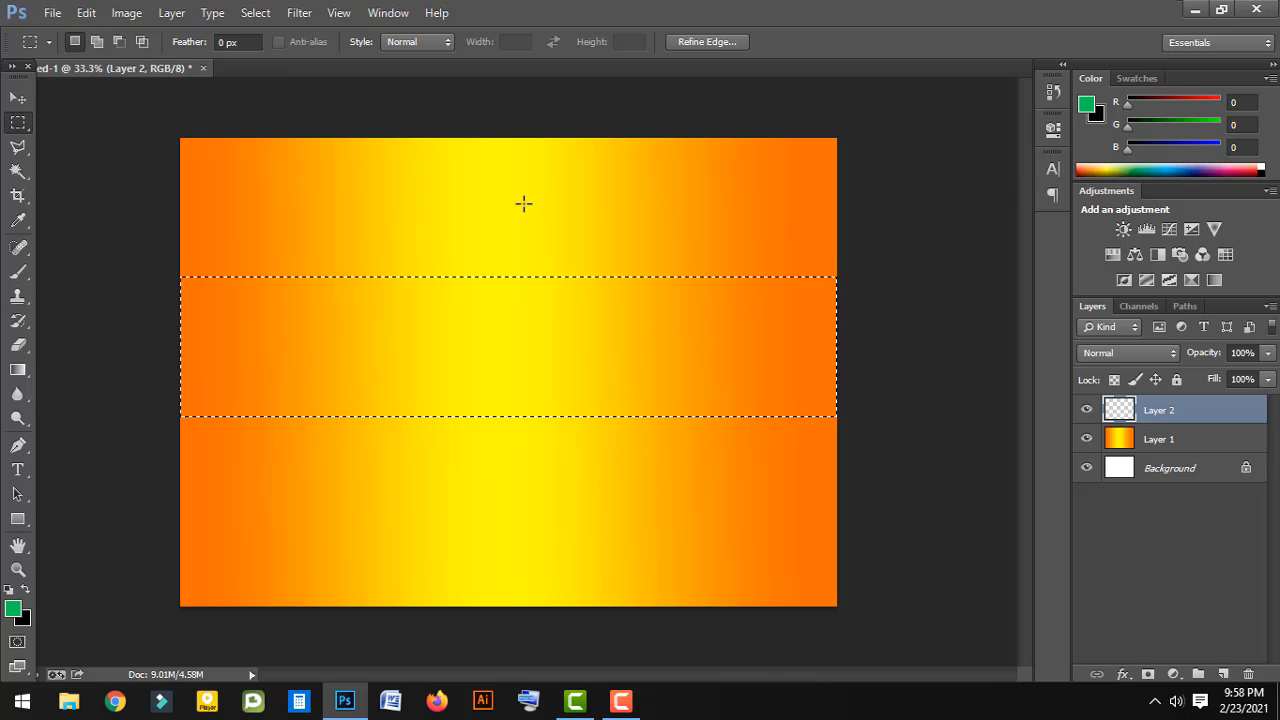
# Fill the selected band on Layer 2 with the green foreground colour and deselect it
pyautogui.hotkey('ctrl', 'BackSpace')
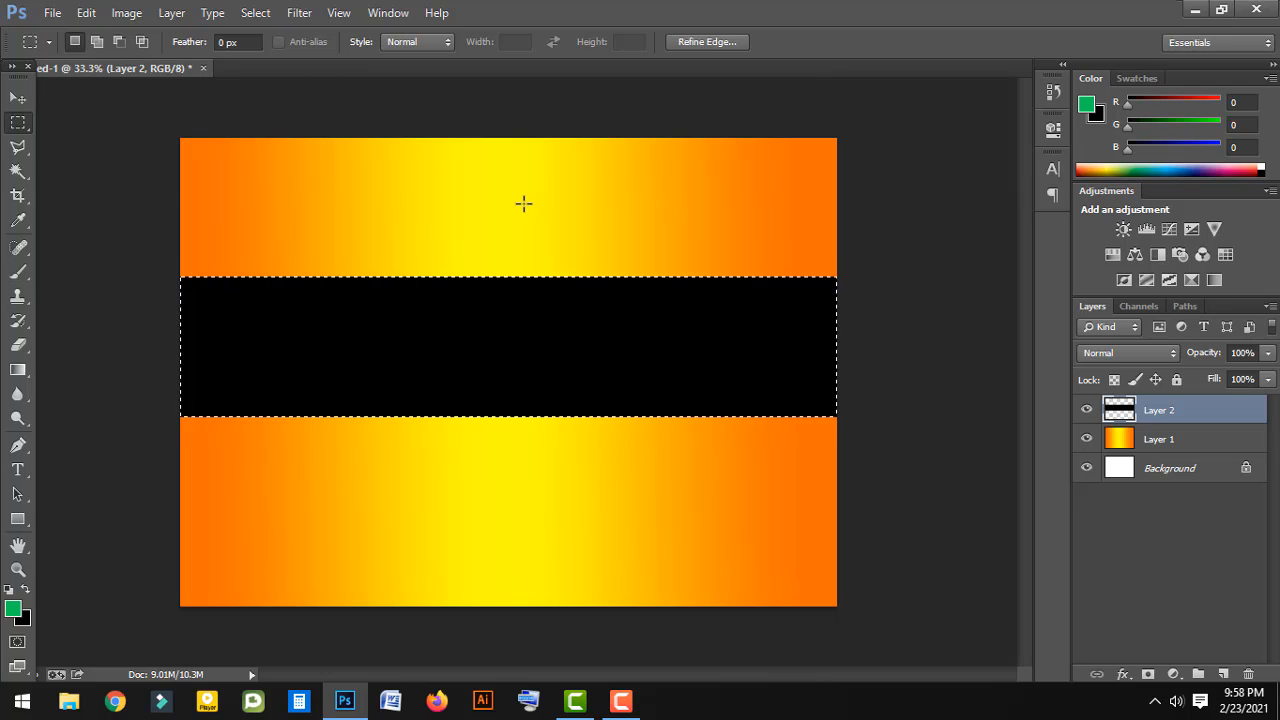
pyautogui.hotkey('alt', 'BackSpace')
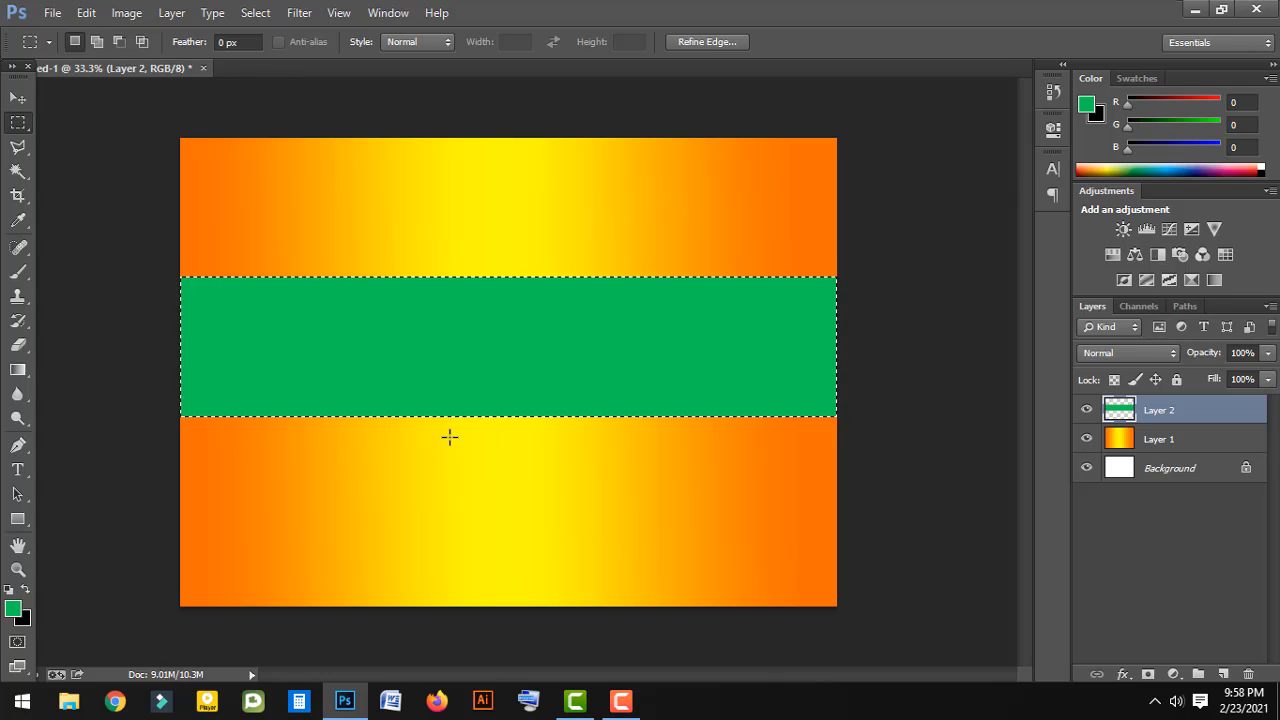
pyautogui.click(209, 475)
# Select the green band on Layer 2 with the Magic Wand tool and clear the selection
pyautogui.click(19, 172)
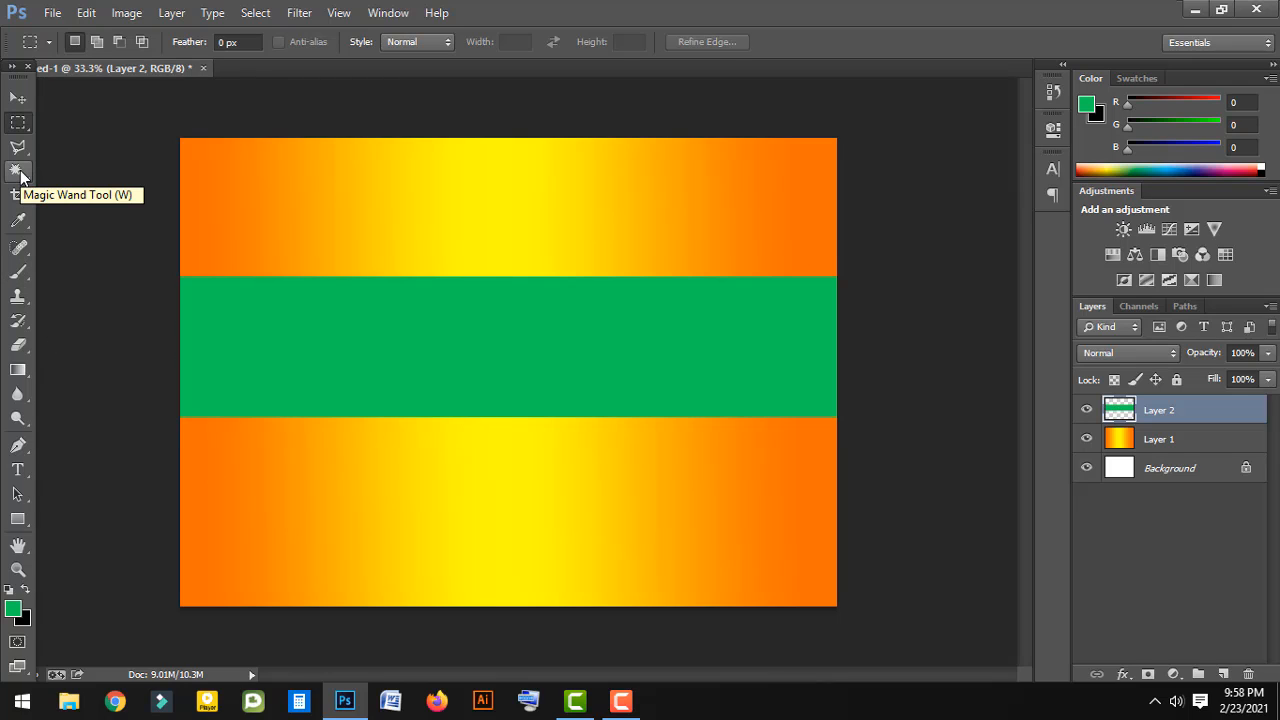
pyautogui.click(19, 173)
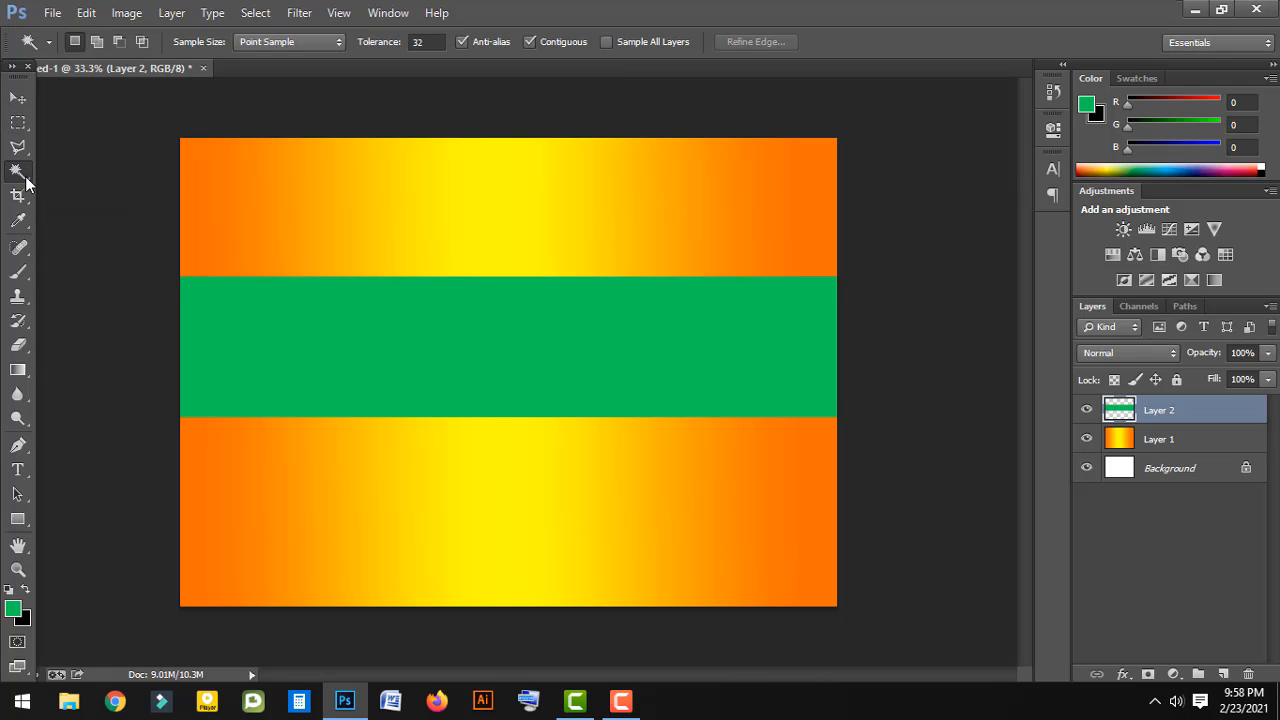
pyautogui.click(359, 354)
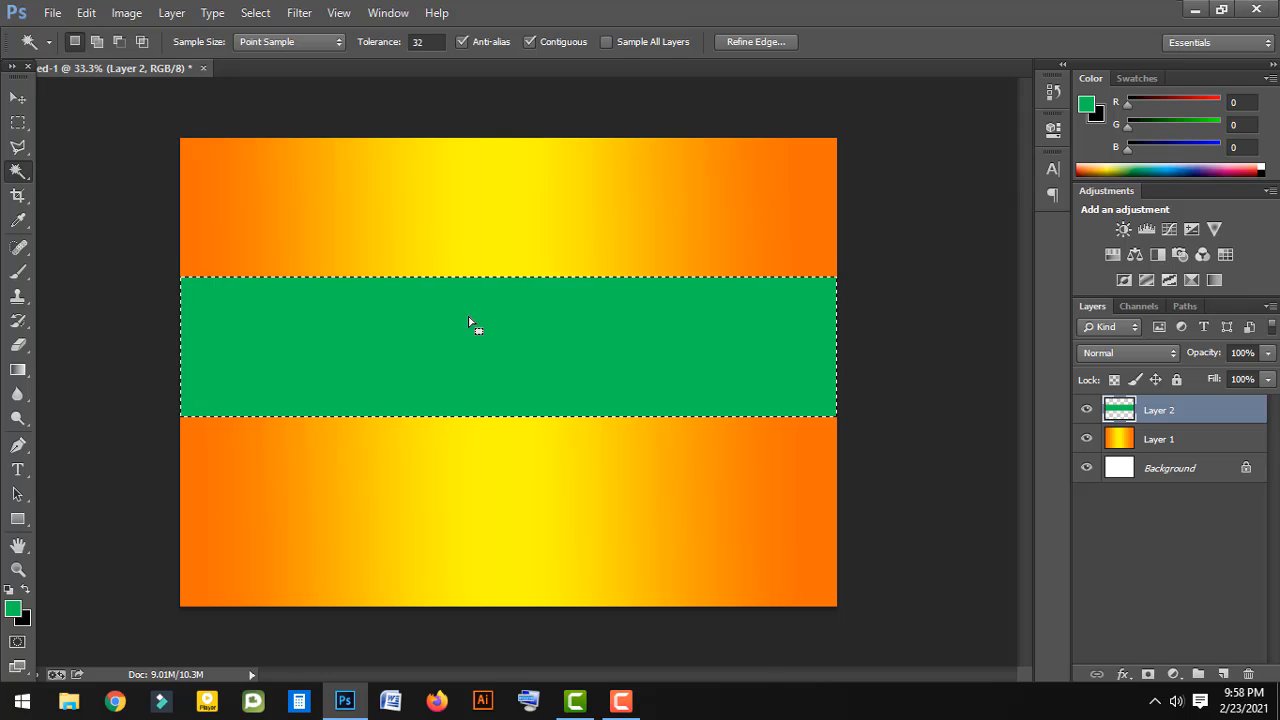
pyautogui.rightClick(18, 172)
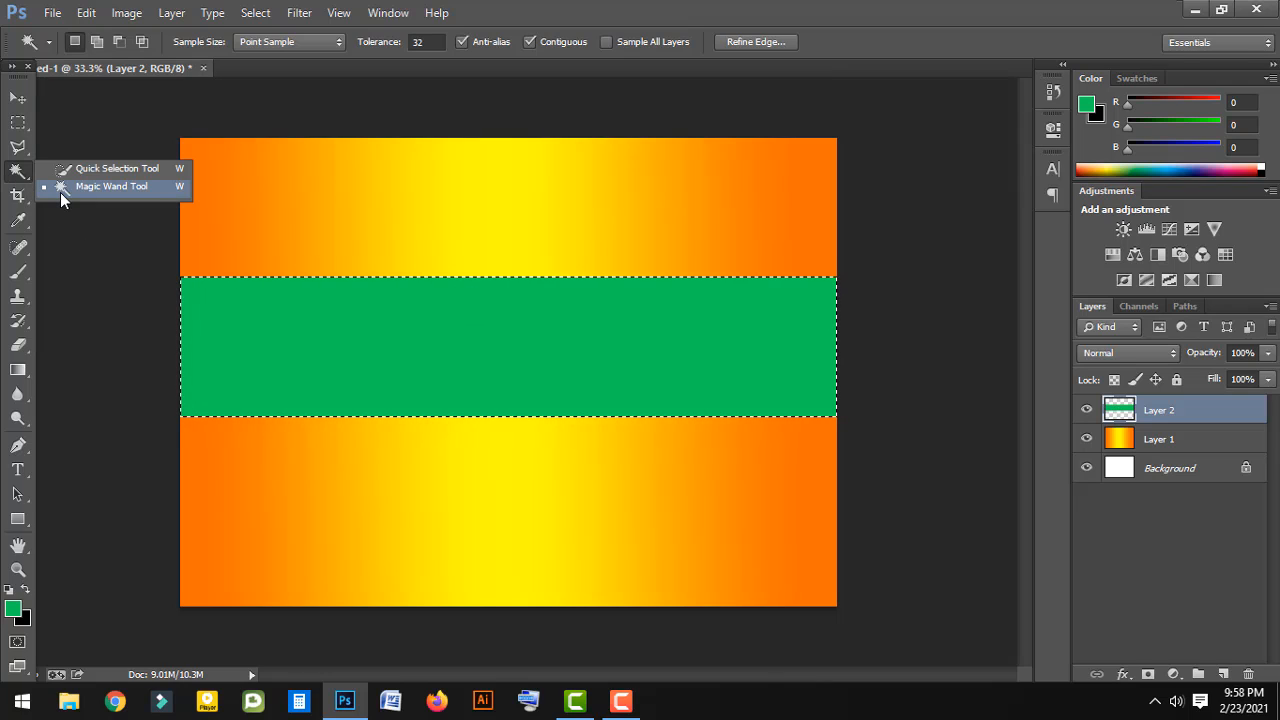
pyautogui.click(150, 190)
pyautogui.click(18, 122)
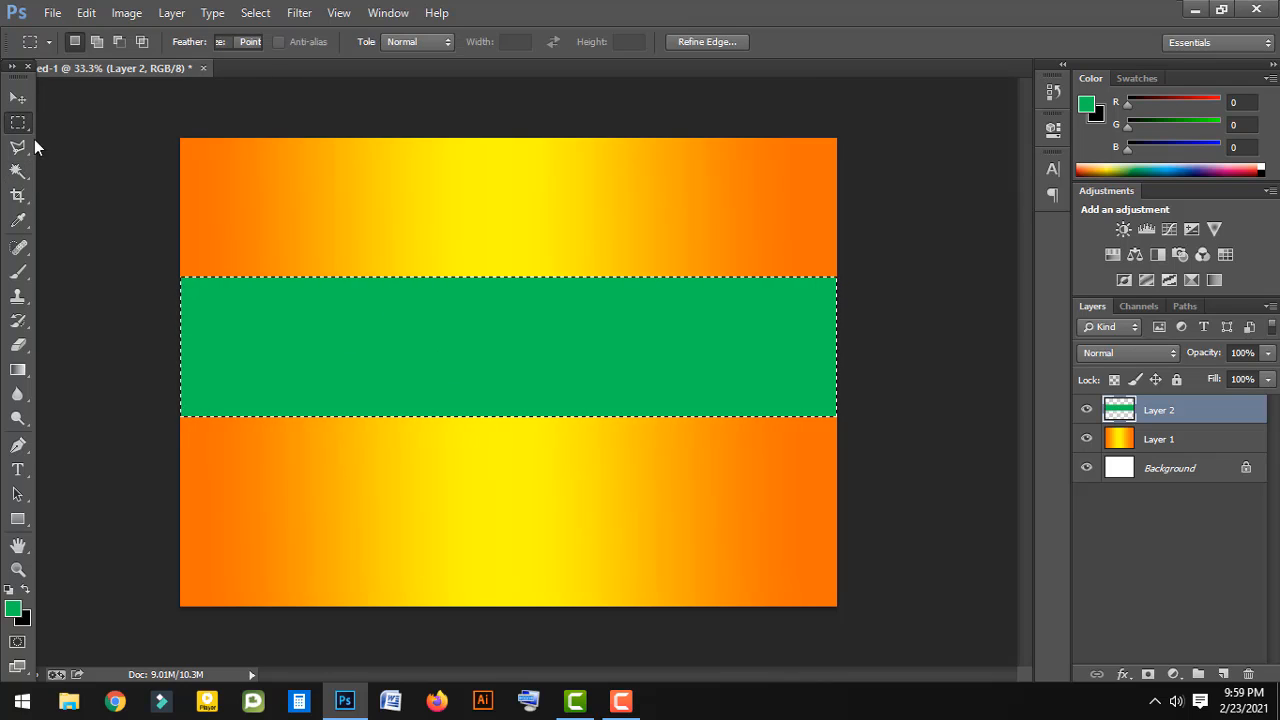
pyautogui.click(160, 200)
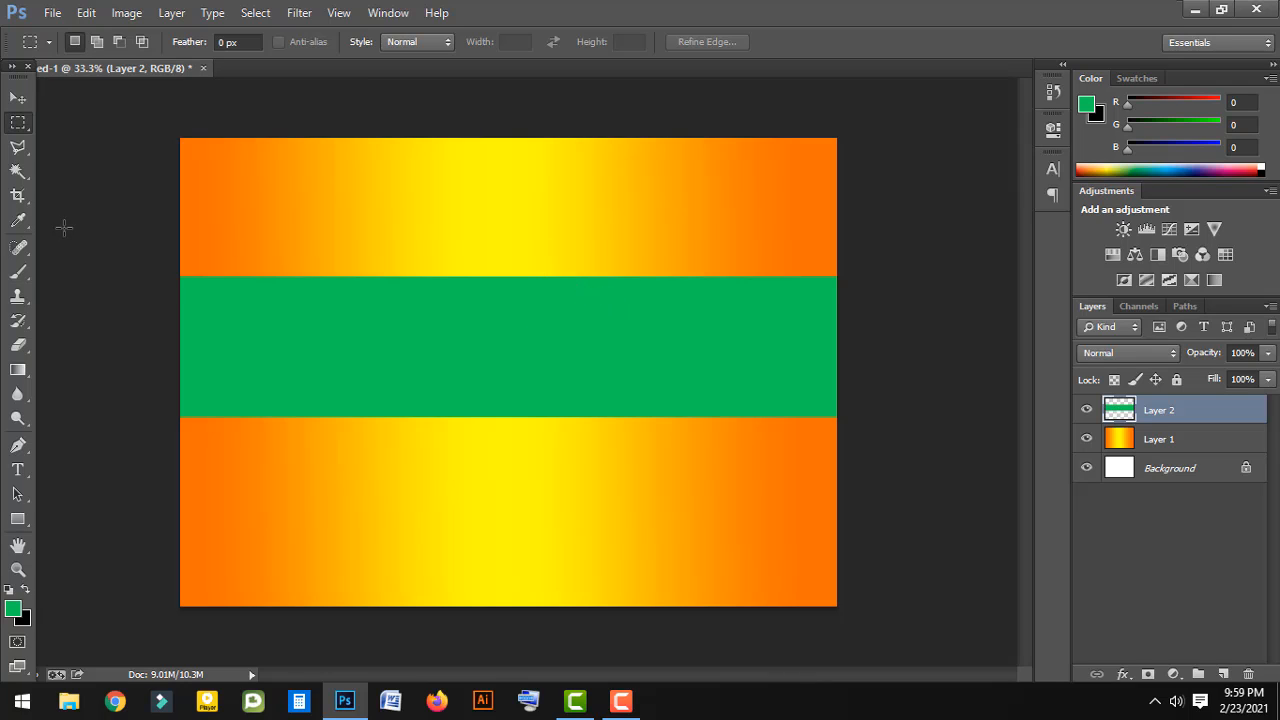
# Reselect the green band with the Magic Wand and deselect it again using the Rectangular Marquee tool
pyautogui.click(30, 177)
pyautogui.click(329, 340)
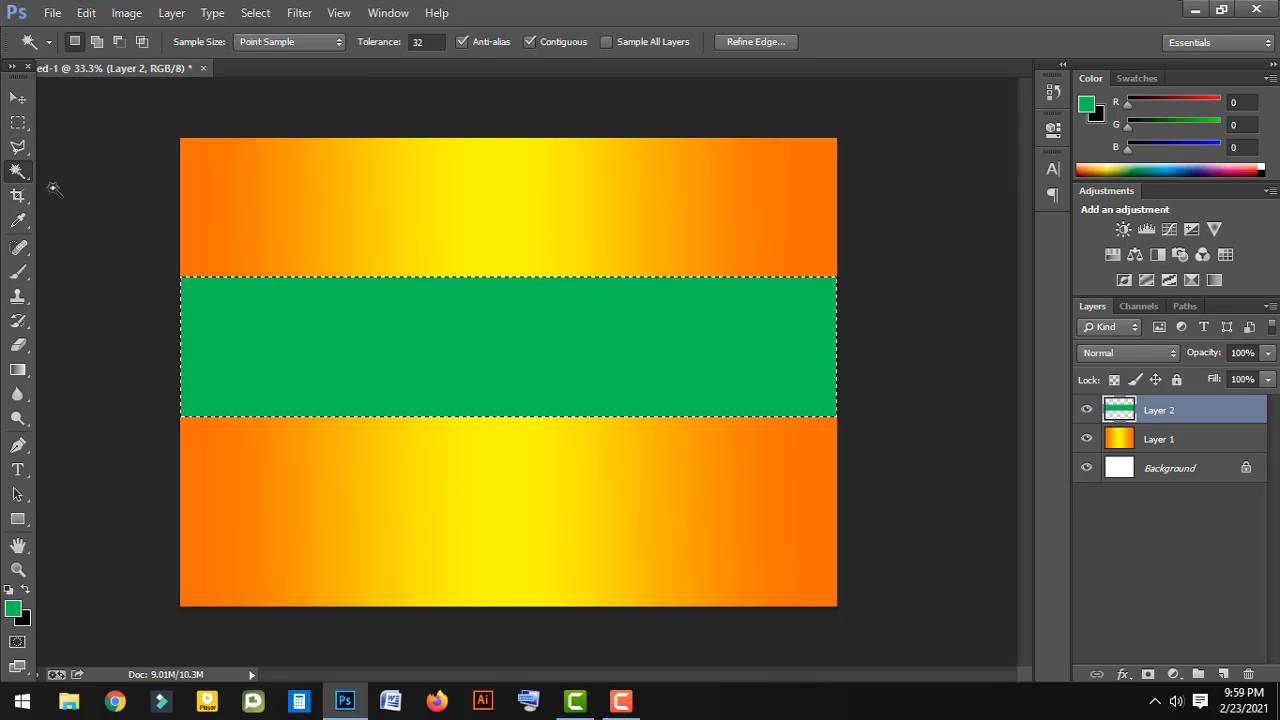
pyautogui.click(19, 125)
pyautogui.click(271, 240)
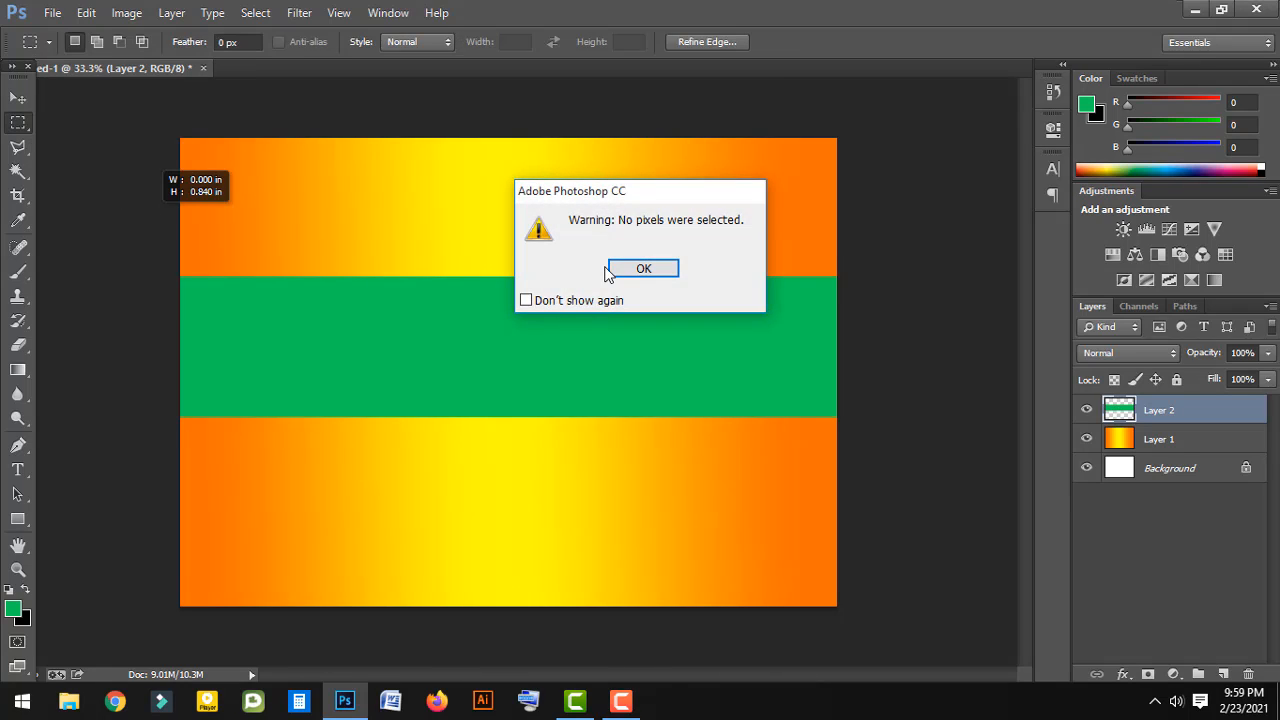
pyautogui.press('Return')
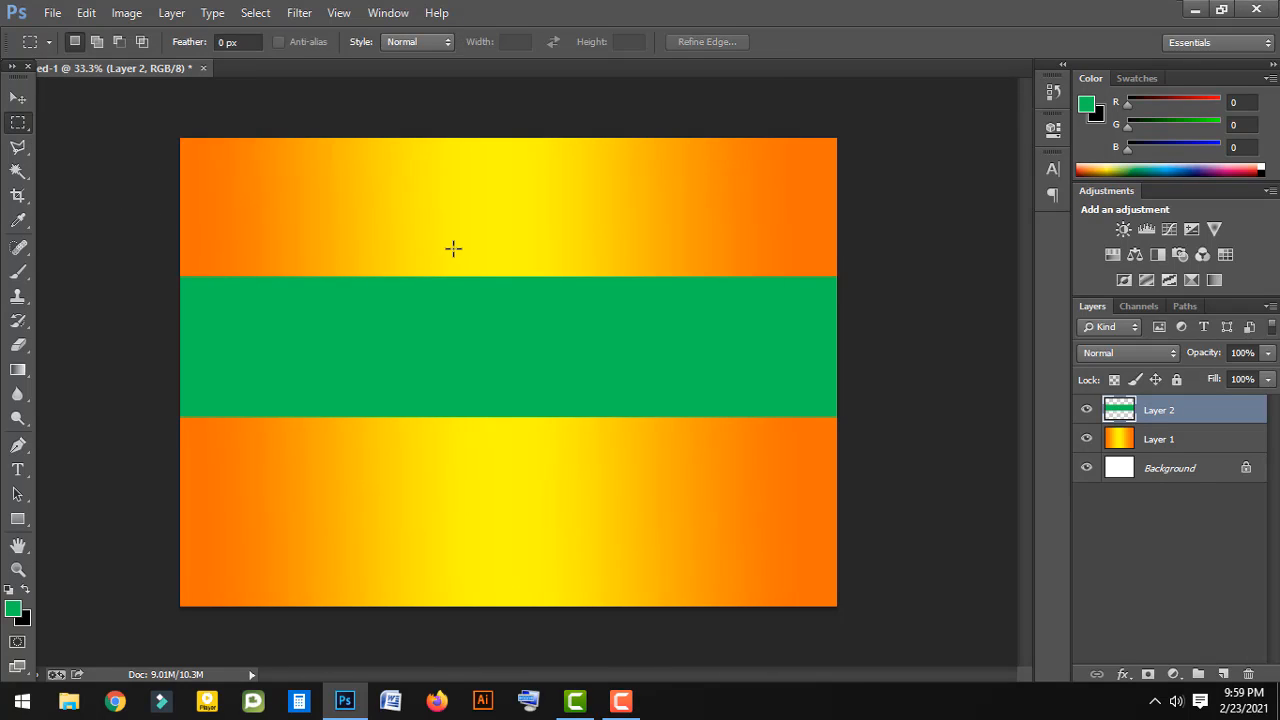
# On Layer 1, set the Magic Wand tolerance to 30 and select the orange area at the gradient's left edge
pyautogui.click(1172, 446)
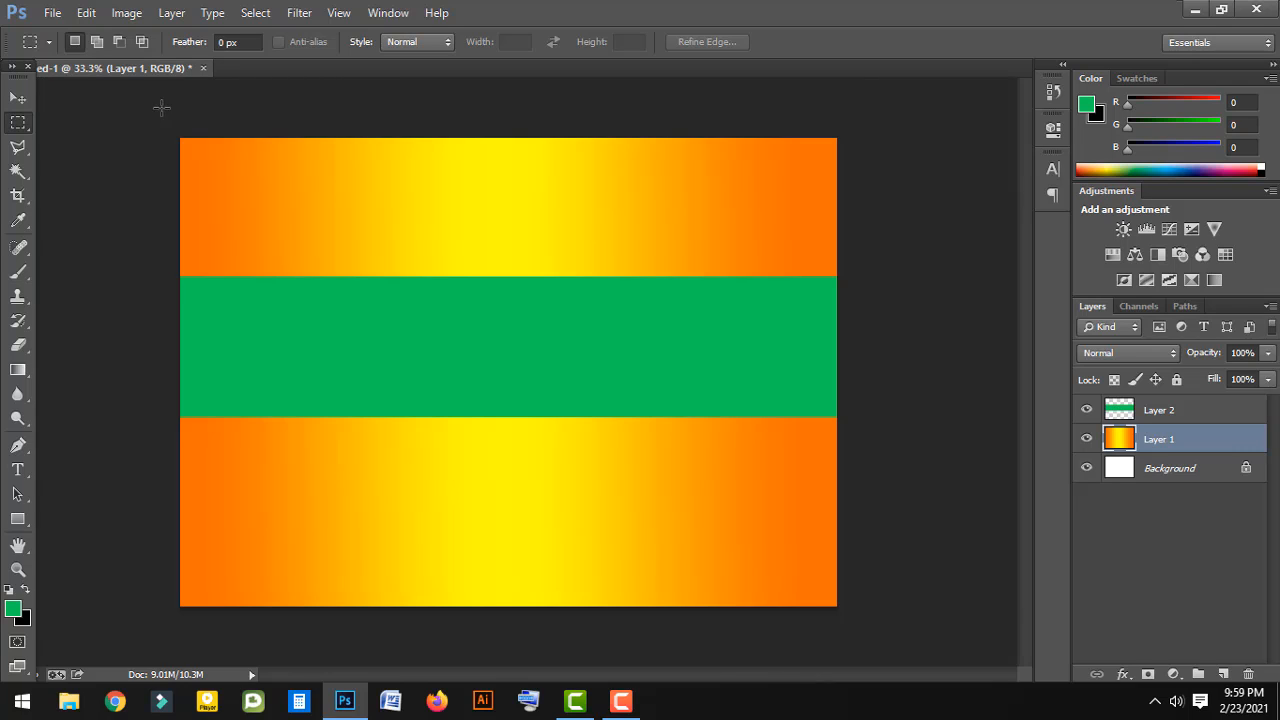
pyautogui.click(18, 171)
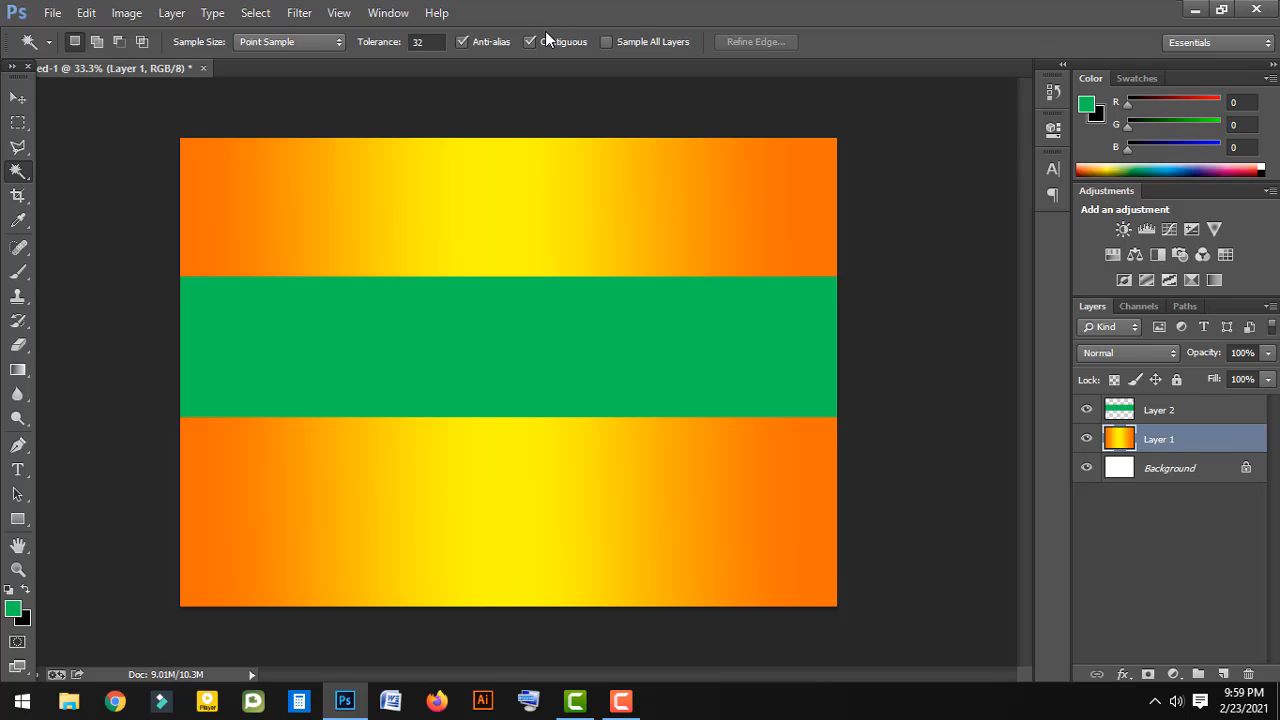
pyautogui.click(18, 97)
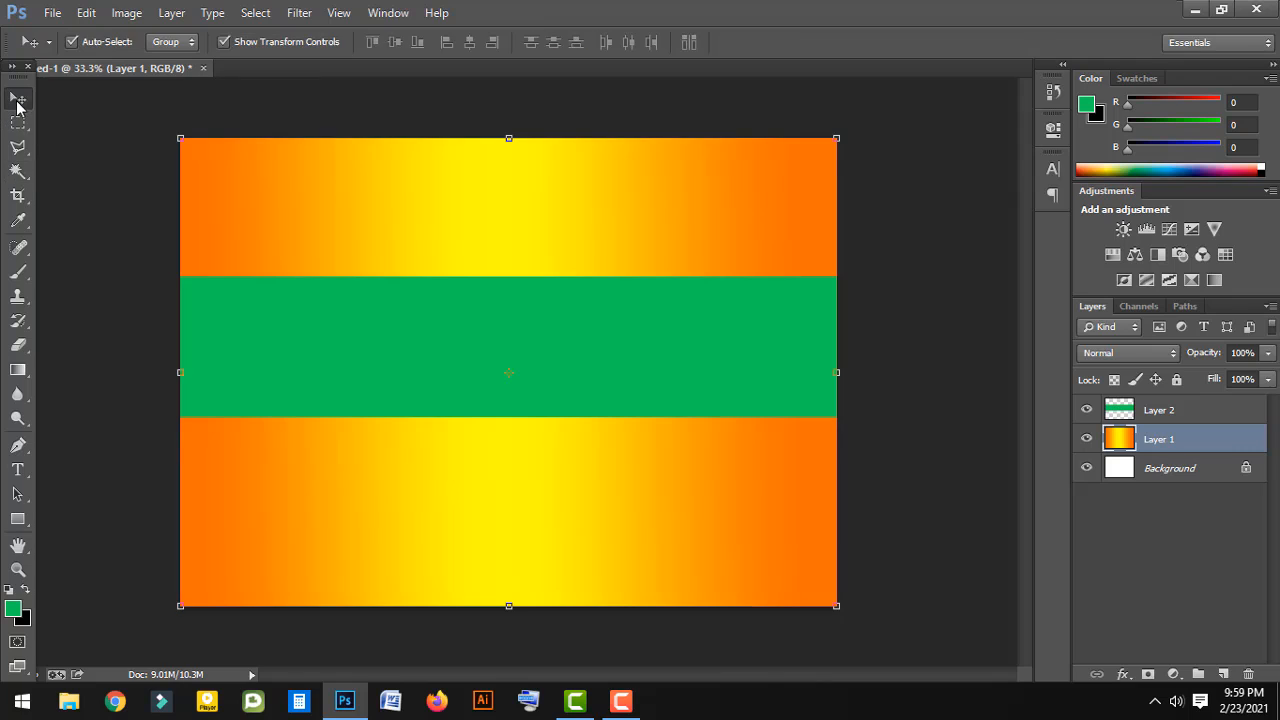
pyautogui.click(19, 172)
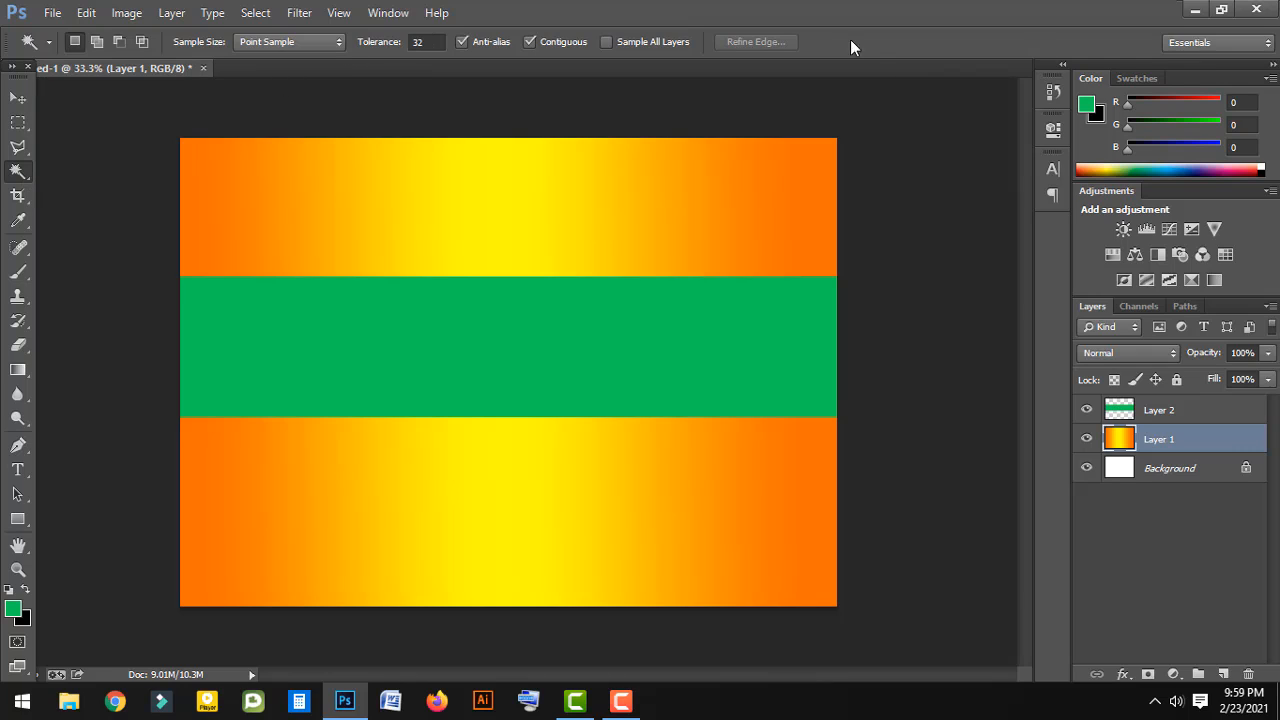
pyautogui.doubleClick(420, 44)
pyautogui.click(210, 187)
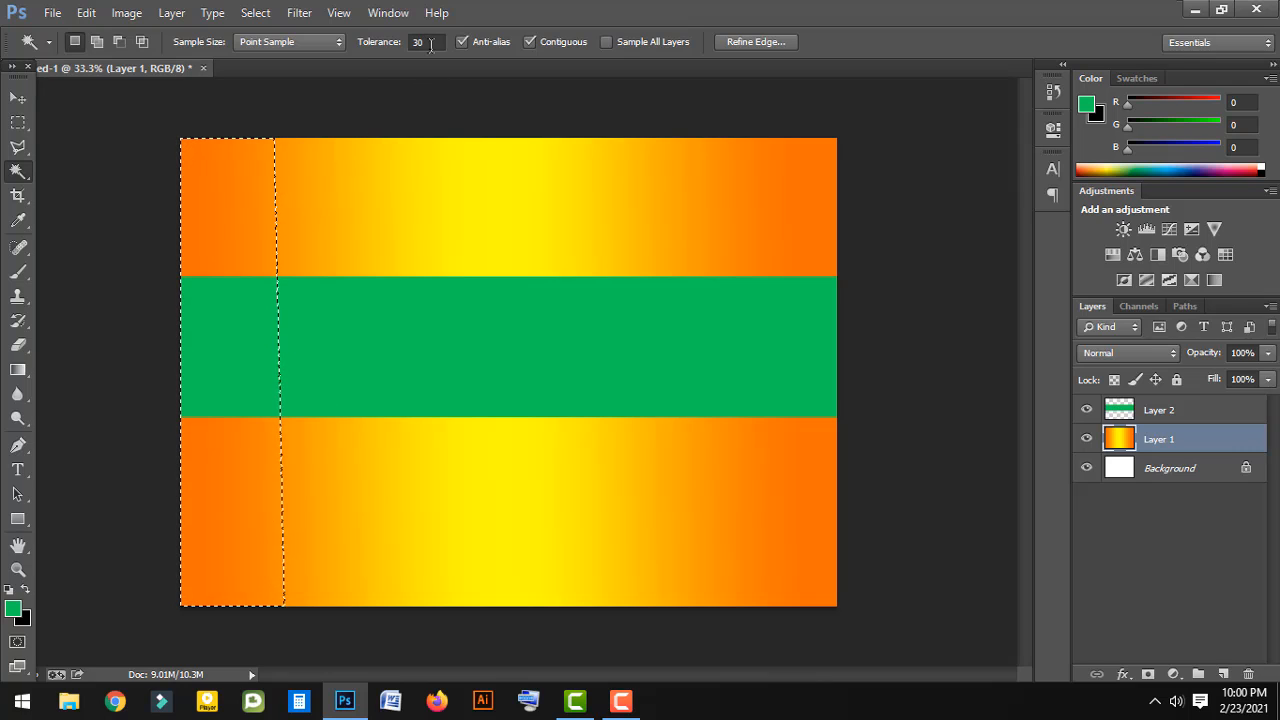
# Set the Magic Wand tolerance to 10 and reselect the orange area at the gradient's left edge
pyautogui.press('Return')
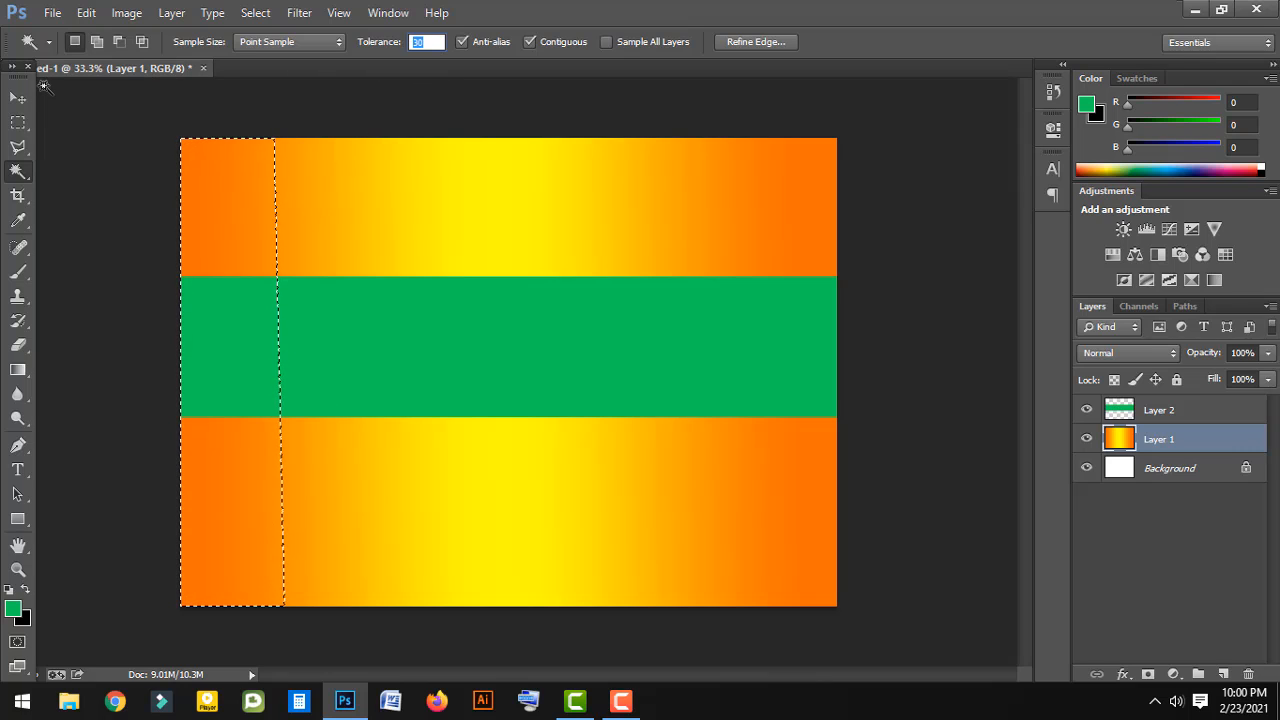
pyautogui.write('10')
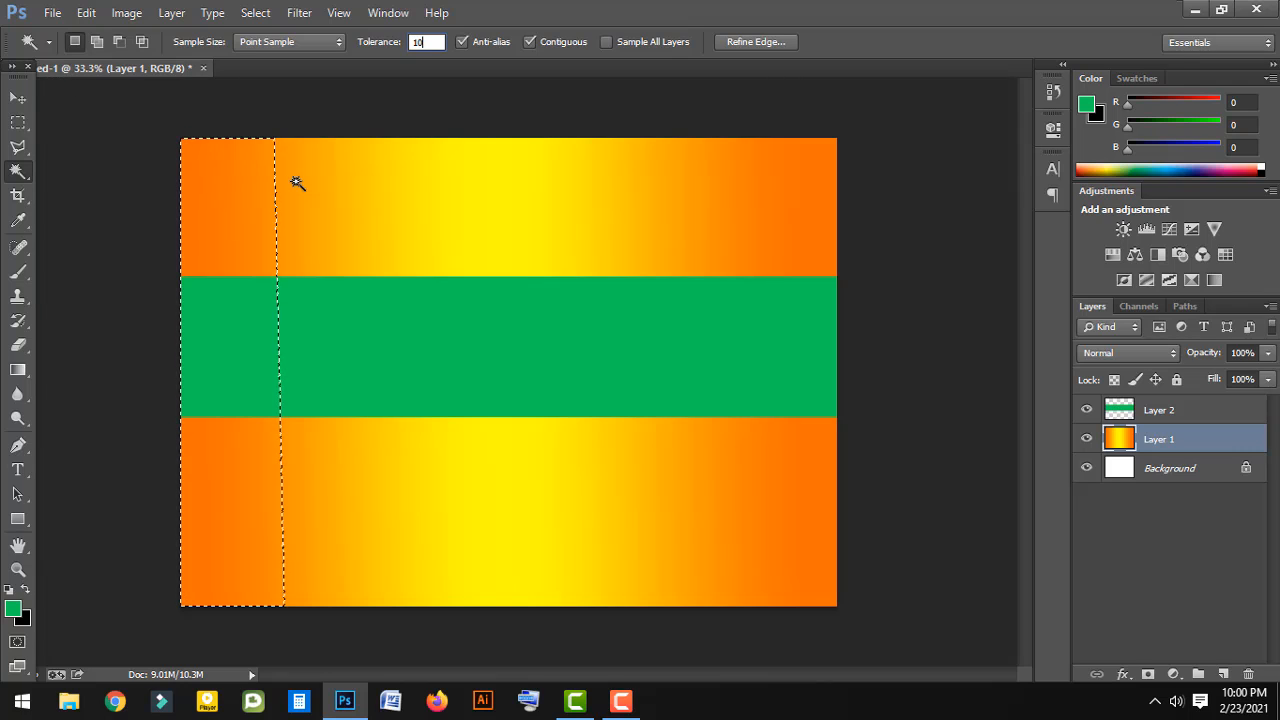
pyautogui.click(57, 220)
pyautogui.click(214, 191)
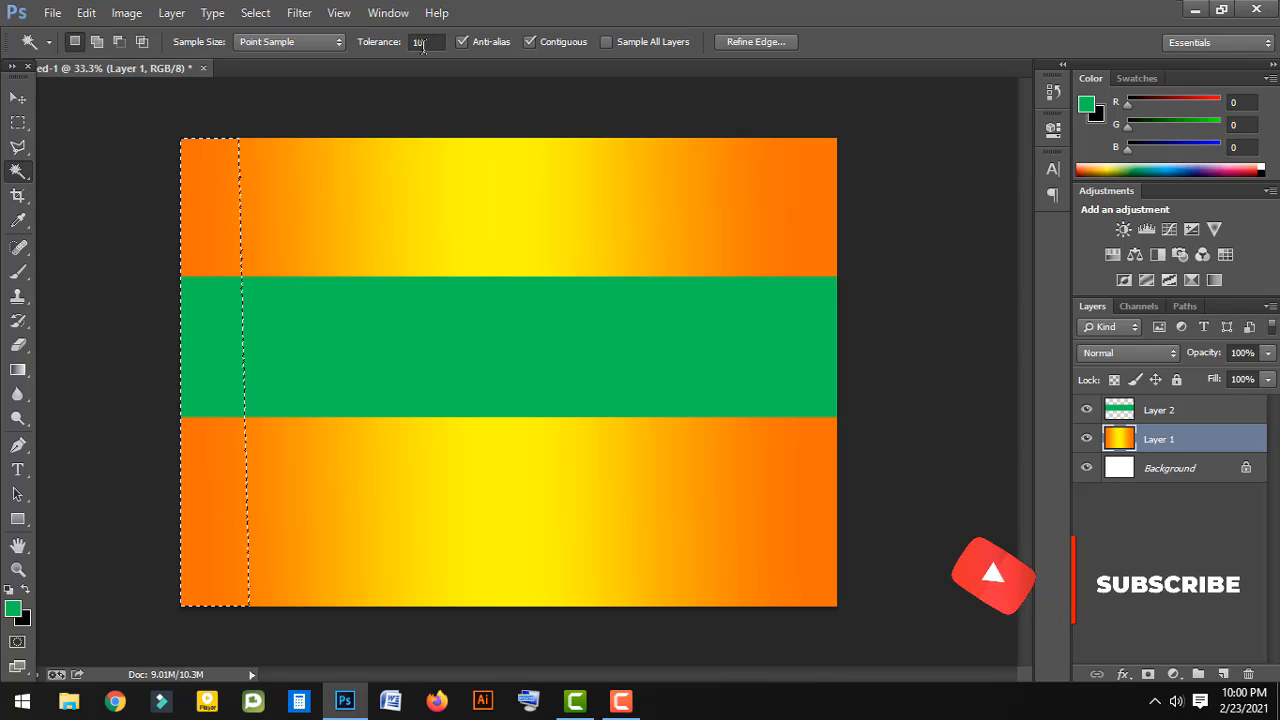
# Set the Magic Wand tolerance to 20 and sample the gradient's light orange area, followed by the darker orange nearer its left edge
pyautogui.moveTo(443, 42); pyautogui.dragTo(271, 69)
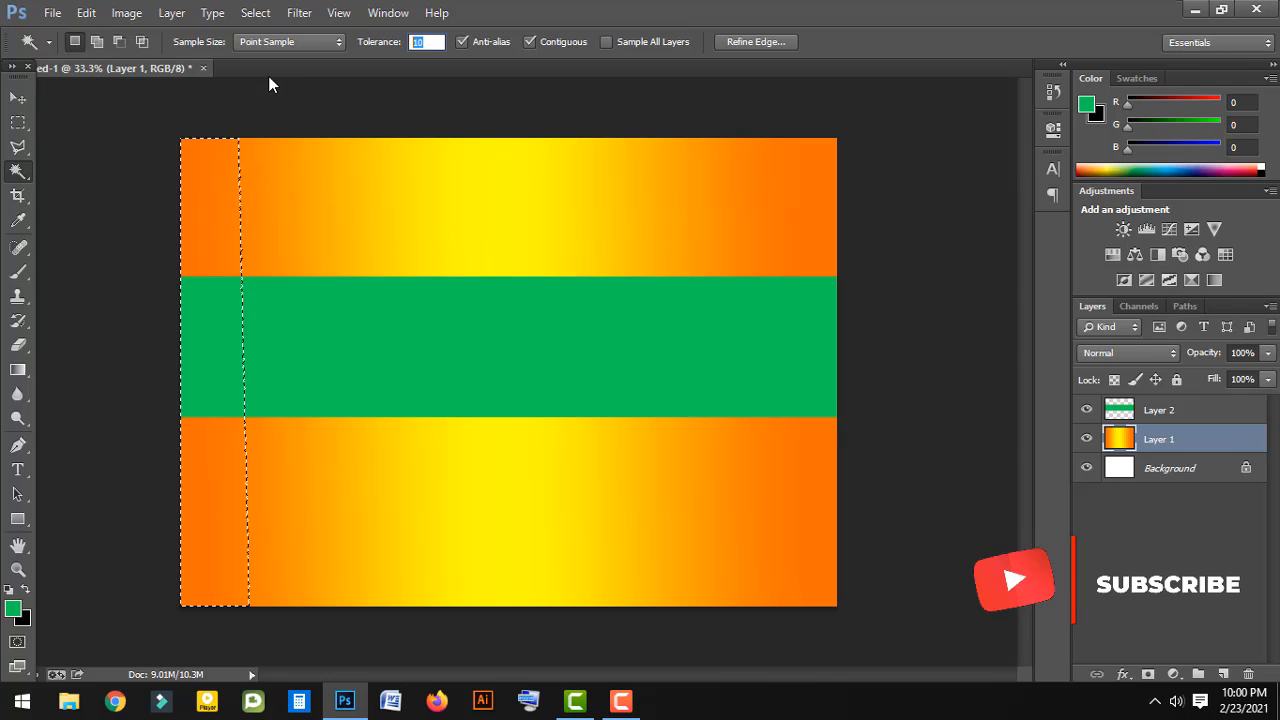
pyautogui.write('20')
pyautogui.click(340, 178)
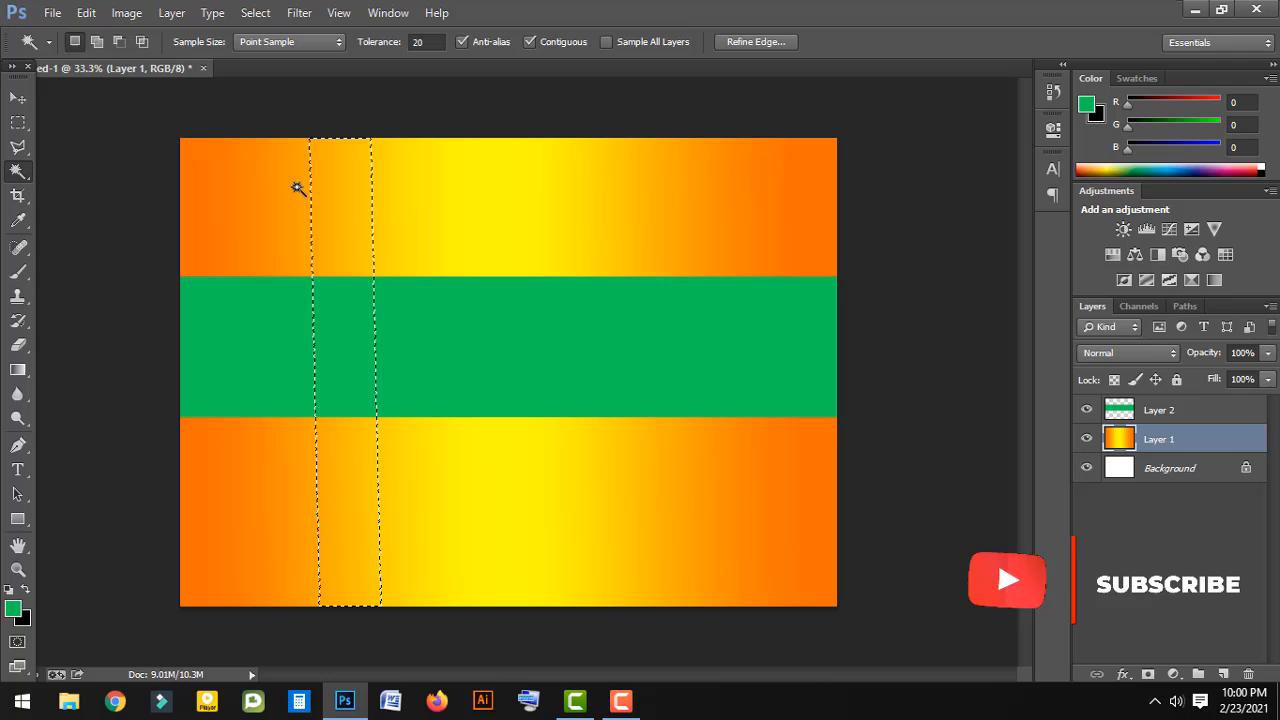
pyautogui.click(240, 200)
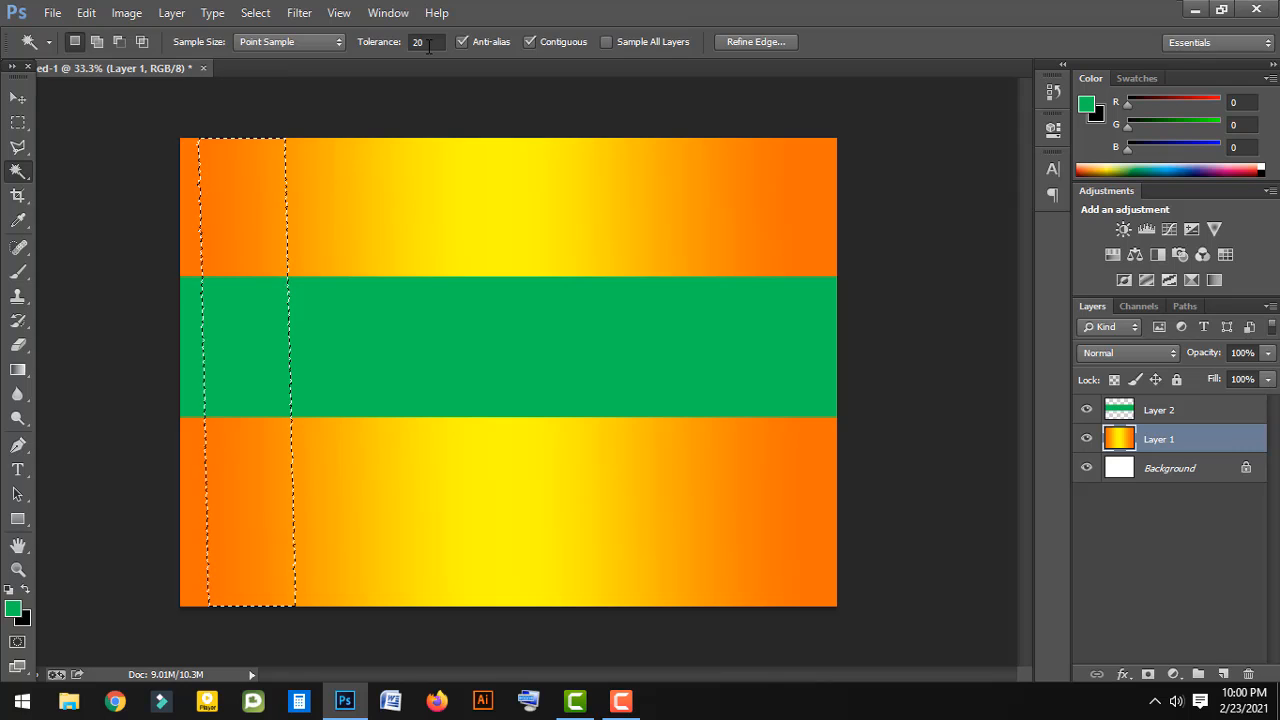
# Select the orange at the gradient's left edge and add the lighter orange beside it using add-to-selection mode
pyautogui.click(195, 164)
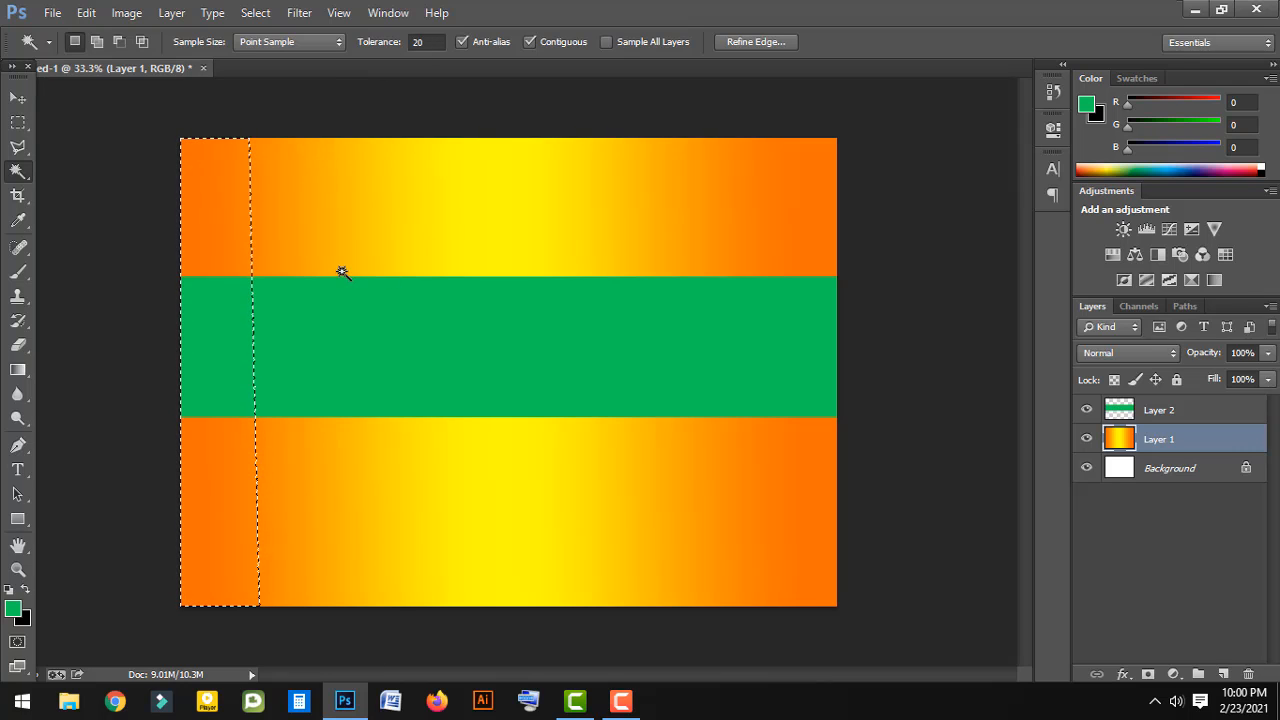
pyautogui.click(98, 43)
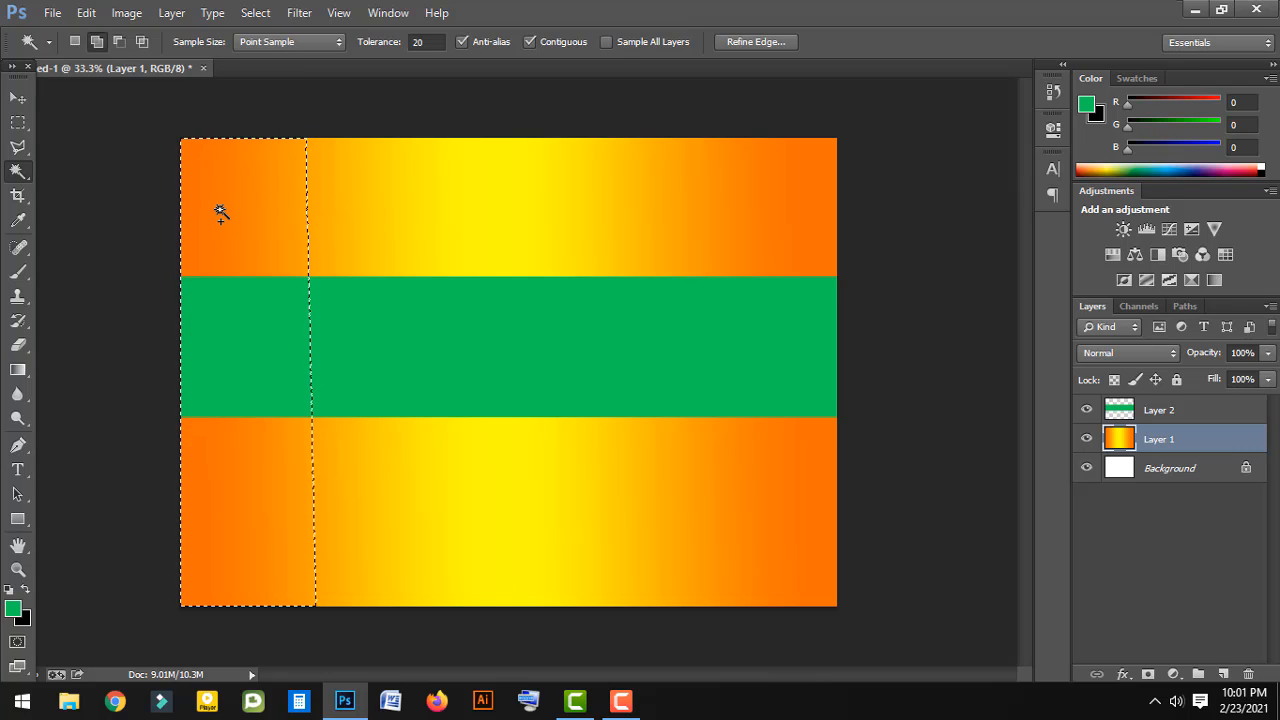
pyautogui.click(337, 245)
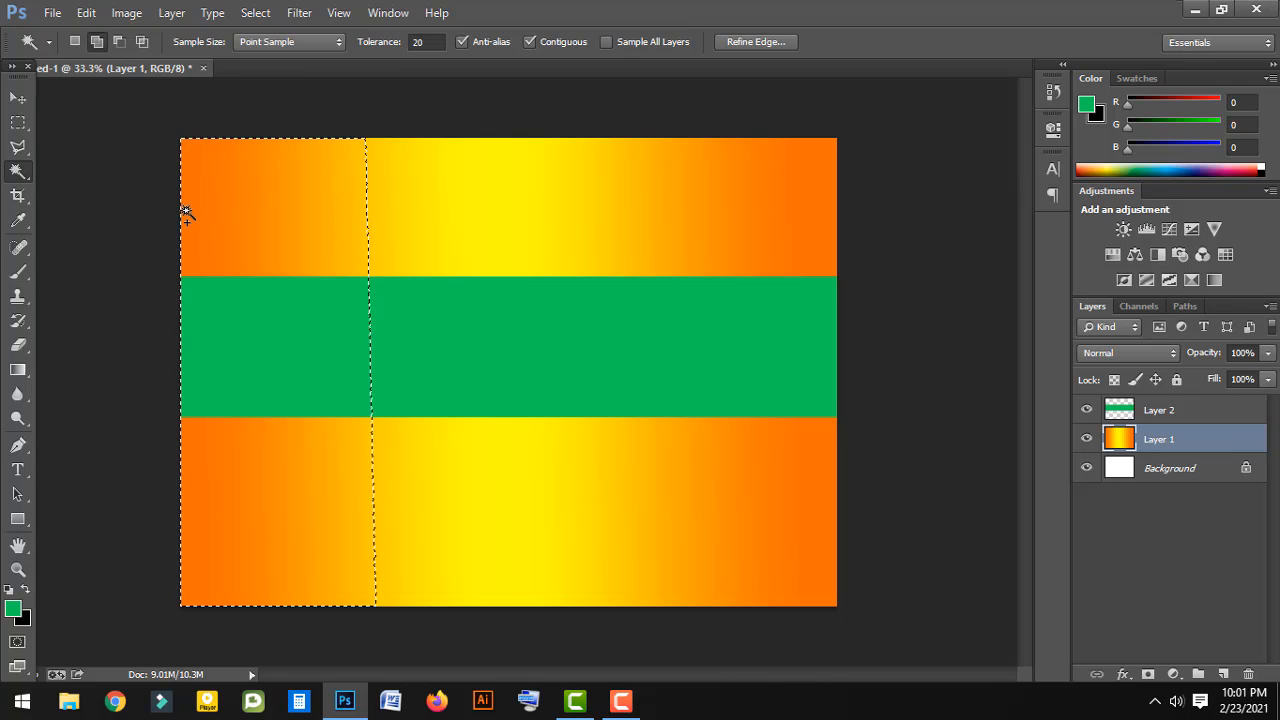
# Switch the Magic Wand to subtract mode and remove the lighter orange areas from the selection's inner side
pyautogui.click(119, 42)
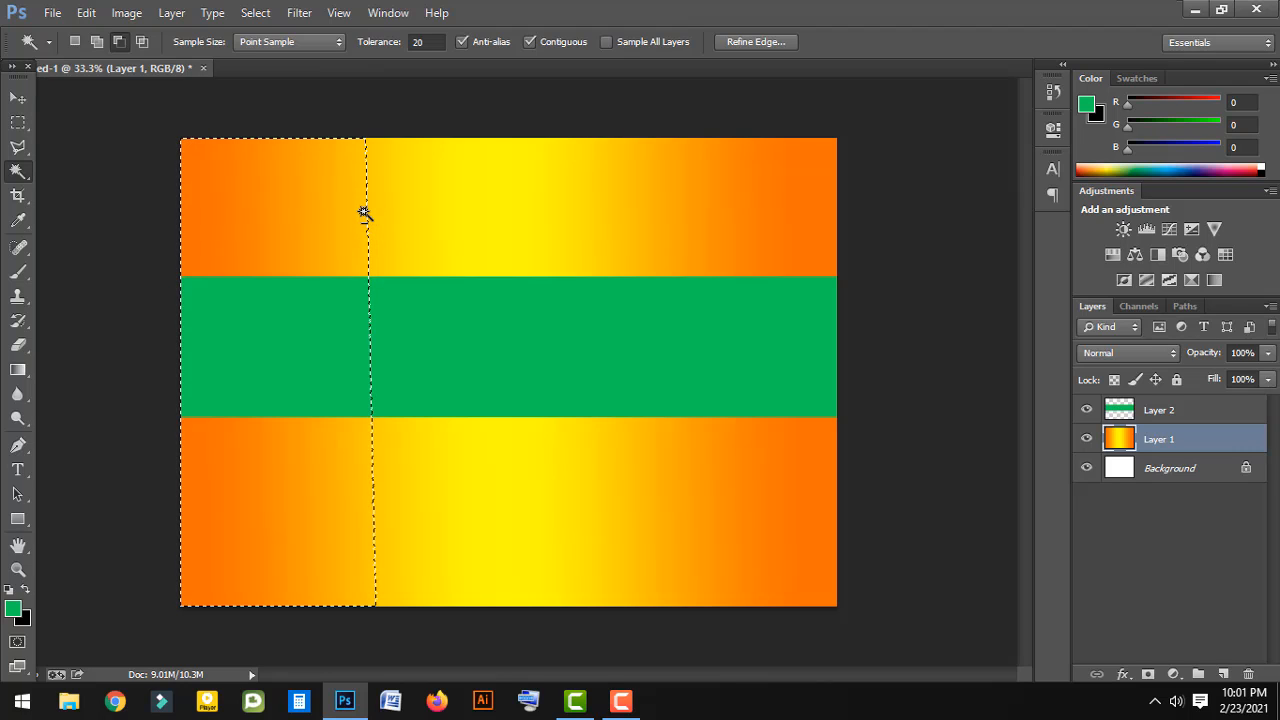
pyautogui.click(329, 237)
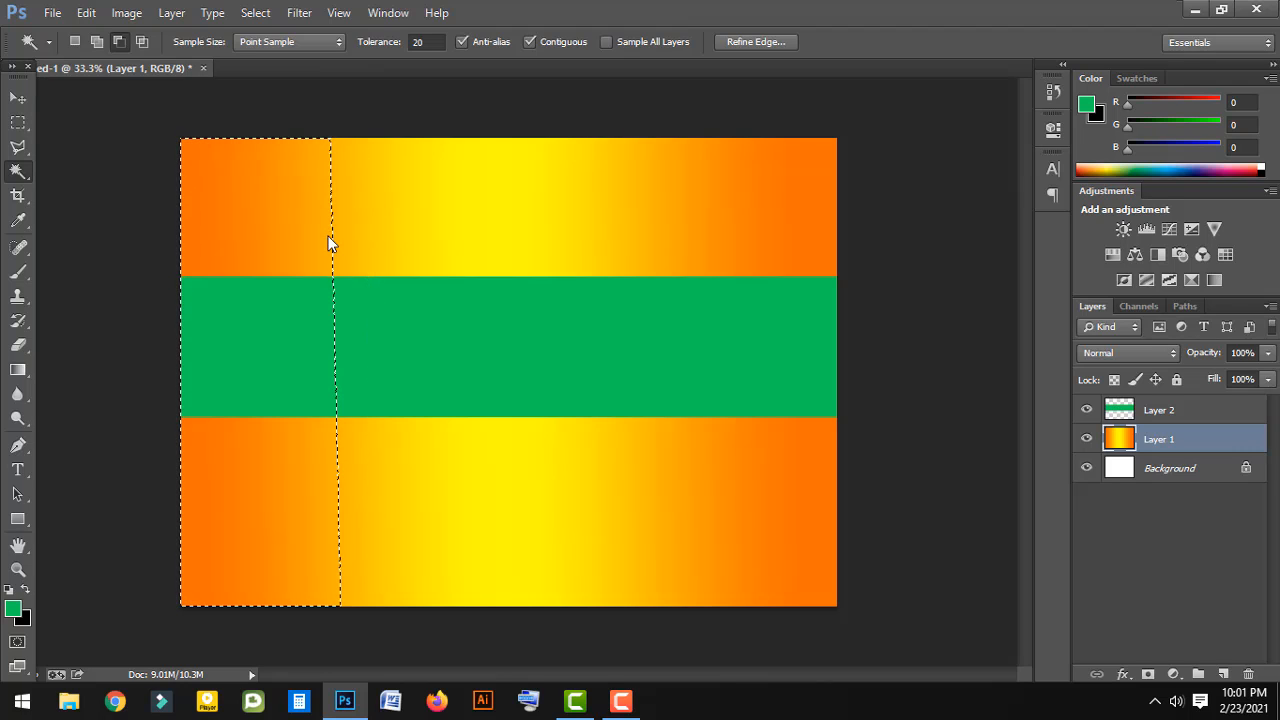
pyautogui.click(297, 238)
pyautogui.click(285, 237)
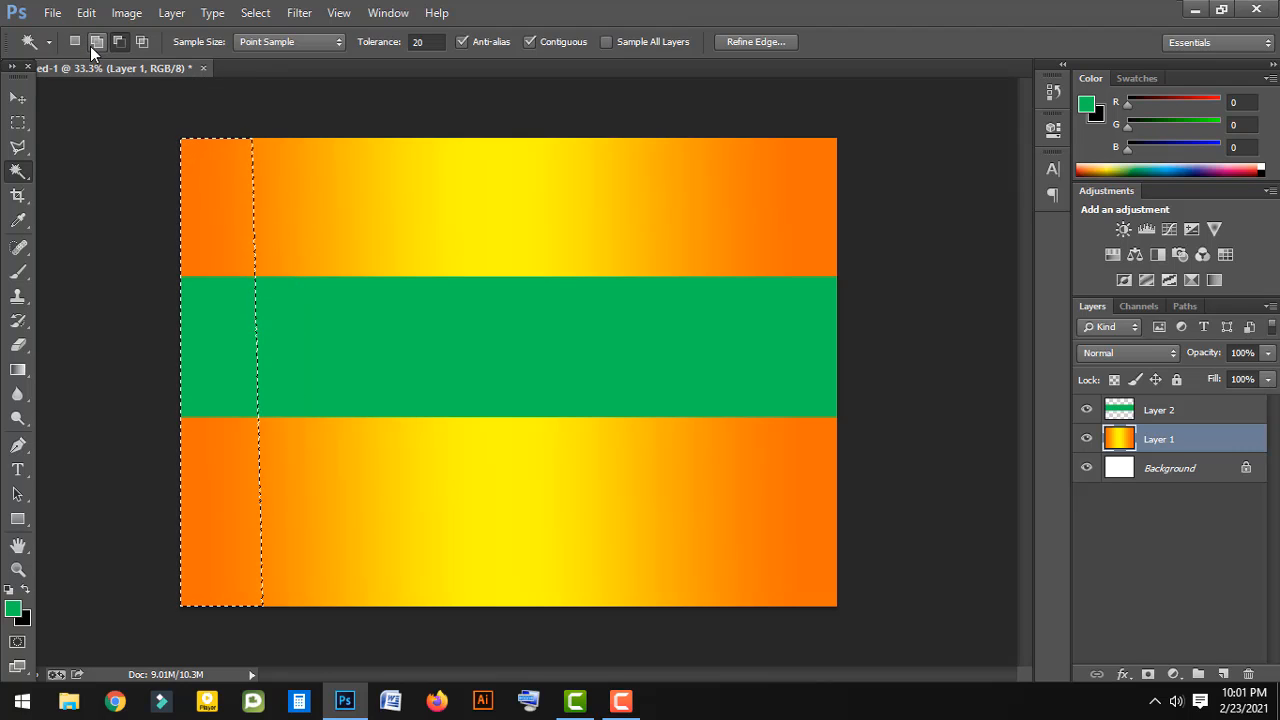
# Try intersect mode on the gradient's lighter orange, and repeat with a fresh selection of the darker orange near the left edge
pyautogui.click(142, 42)
pyautogui.click(321, 197)
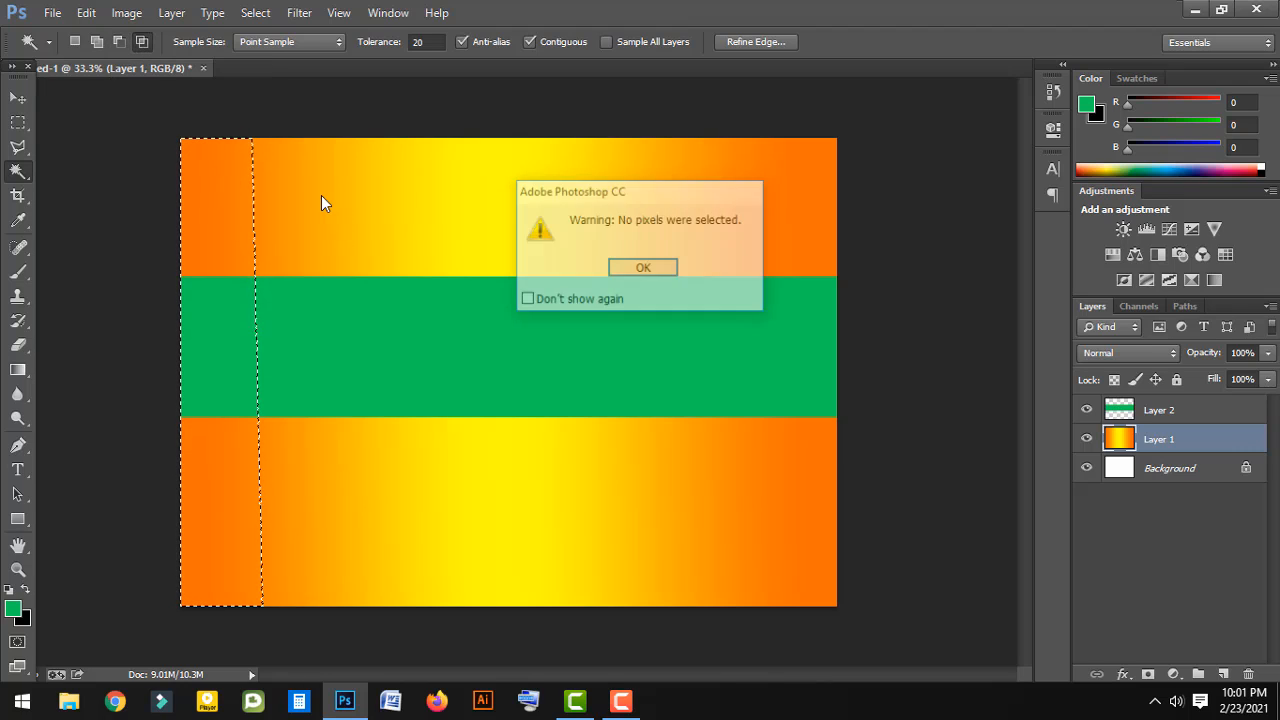
pyautogui.click(662, 270)
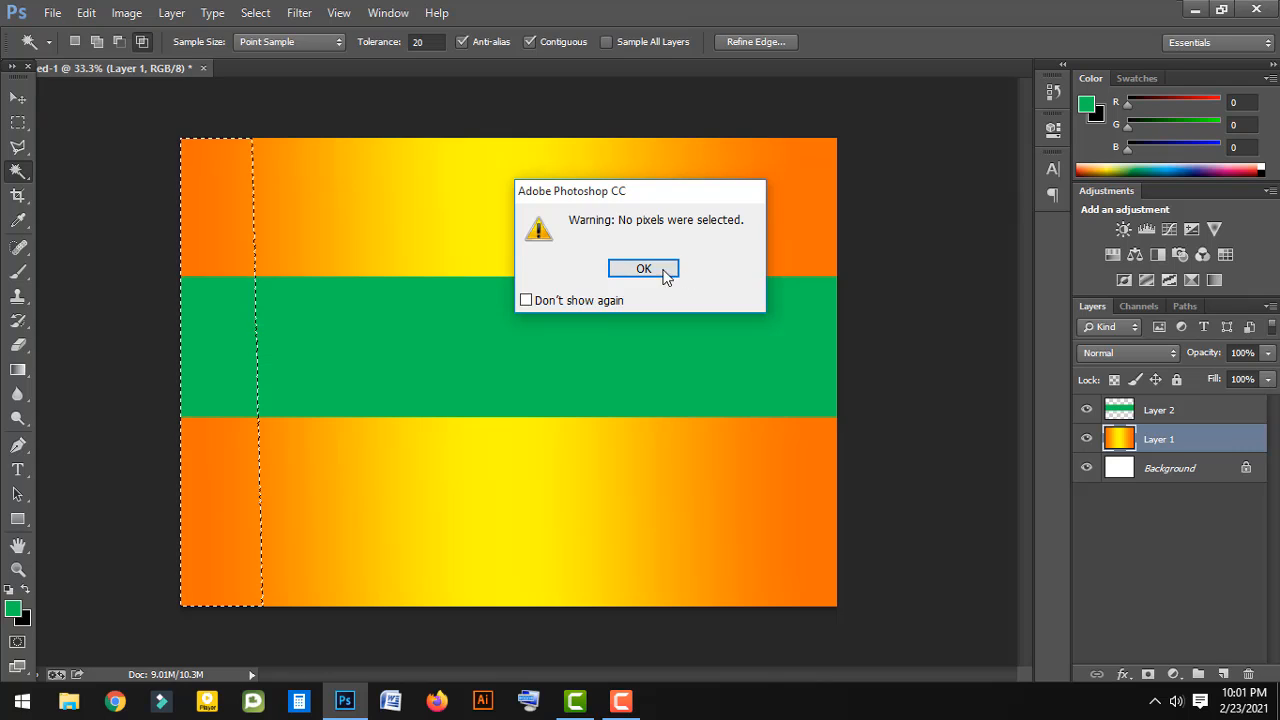
pyautogui.click(235, 243)
pyautogui.click(312, 245)
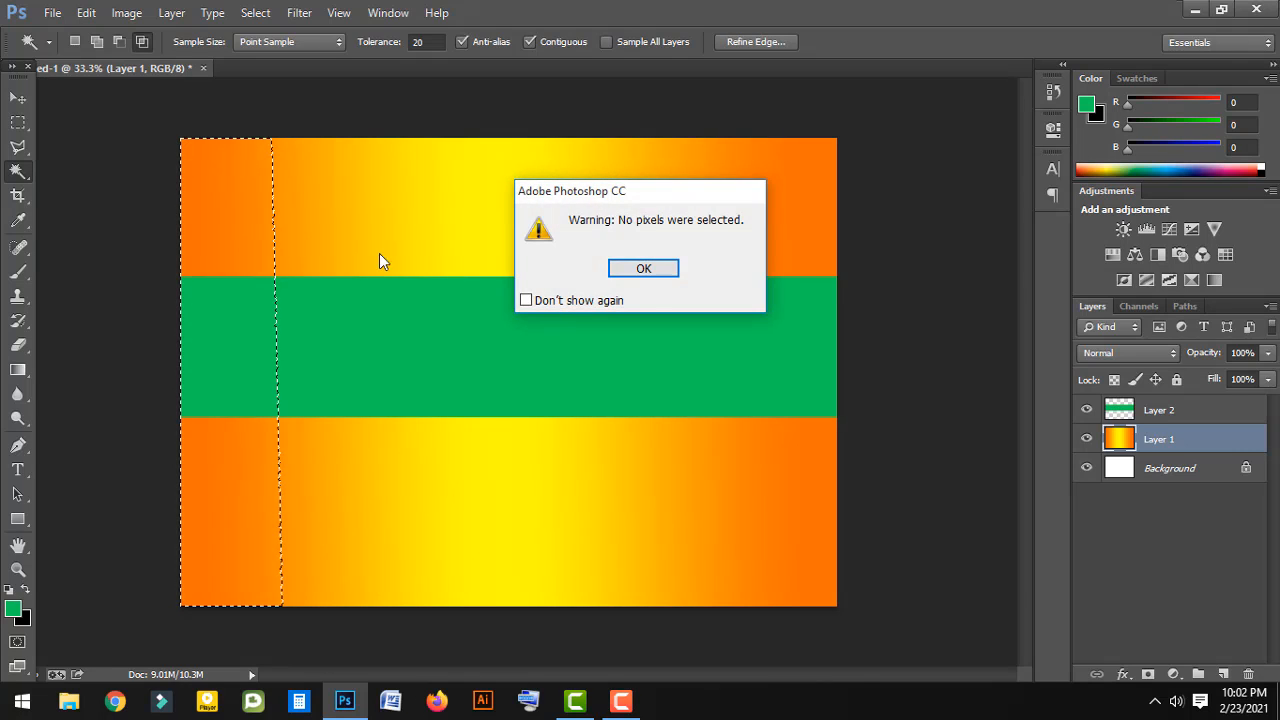
pyautogui.click(663, 270)
# Test intersecting selections by sampling Layer 1's orange through the green band, followed by the yellow and orange areas further right
pyautogui.click(285, 293)
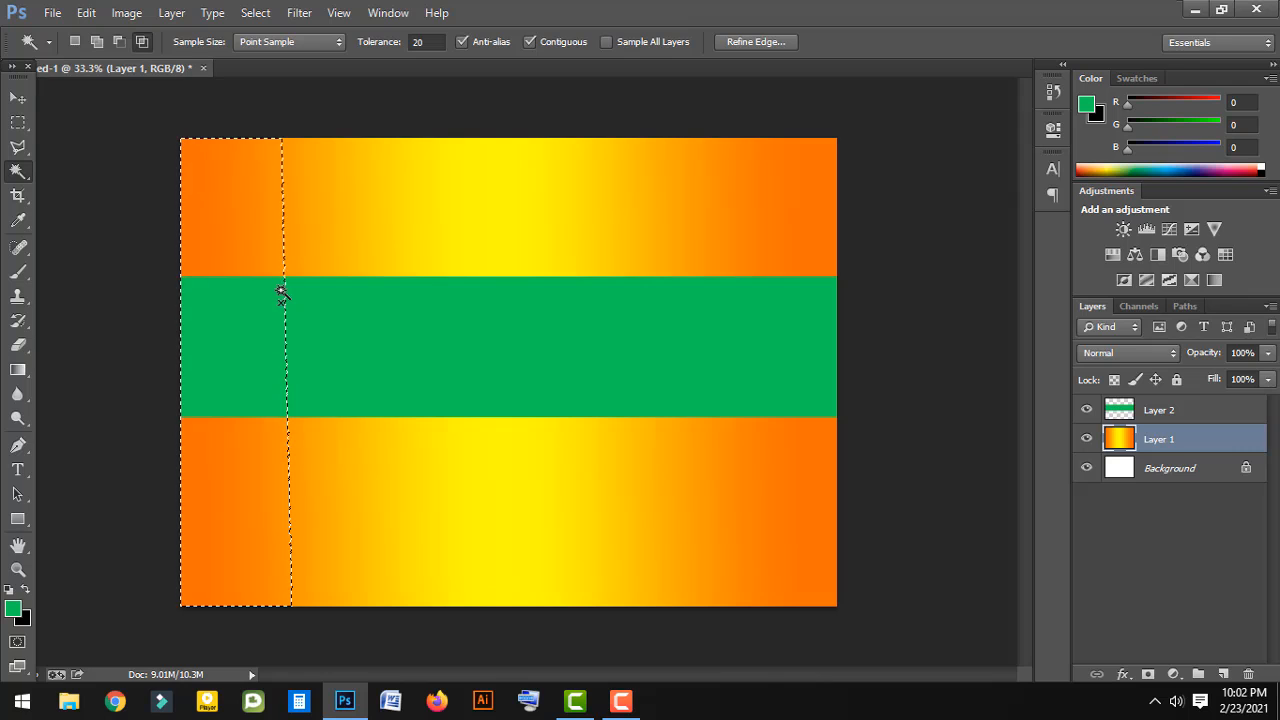
pyautogui.click(282, 290)
pyautogui.click(299, 296)
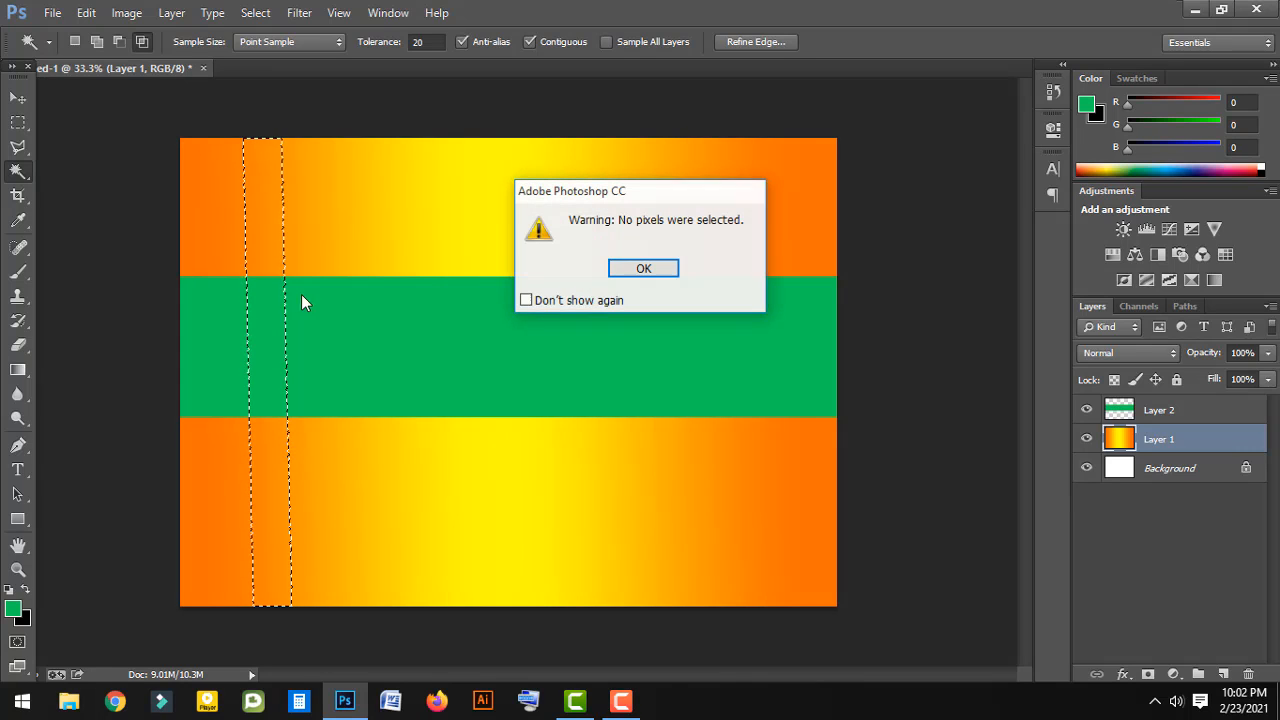
pyautogui.click(648, 268)
pyautogui.click(321, 316)
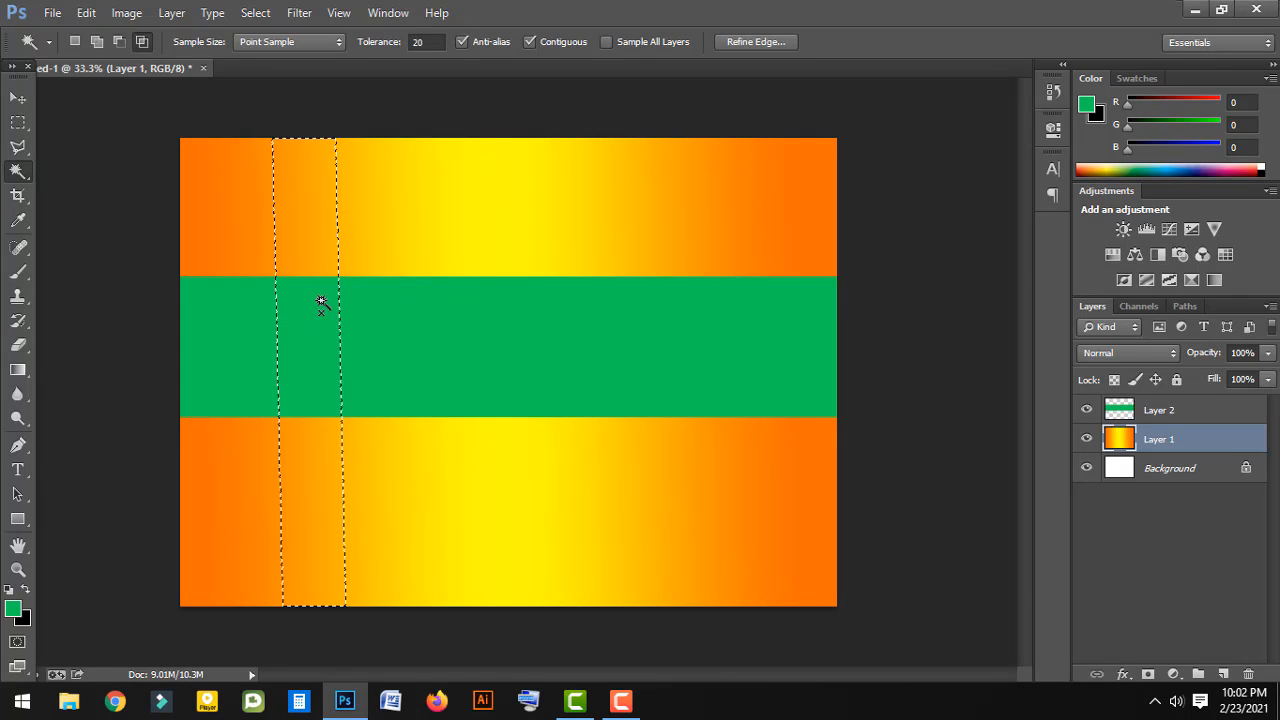
pyautogui.click(418, 266)
pyautogui.click(633, 272)
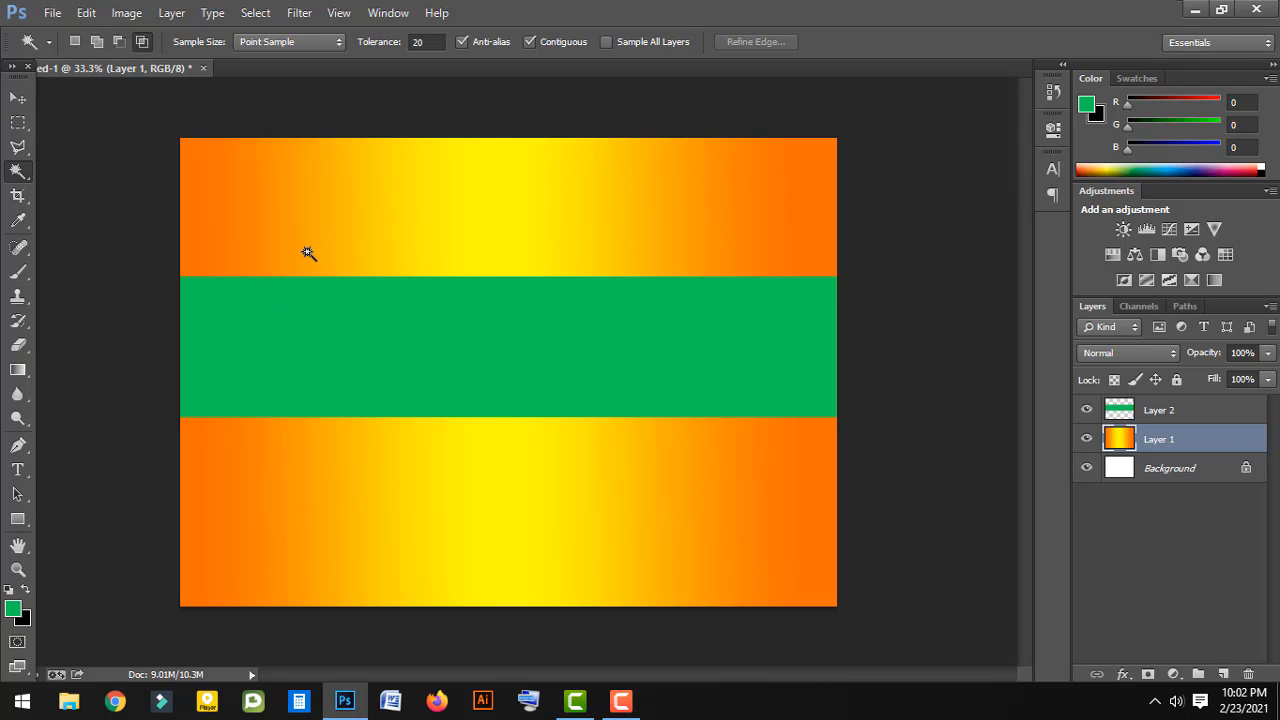
# Repeat the intersect test twice by sampling the darker orange near the gradient's left edge and the lighter orange beside it
pyautogui.click(256, 212)
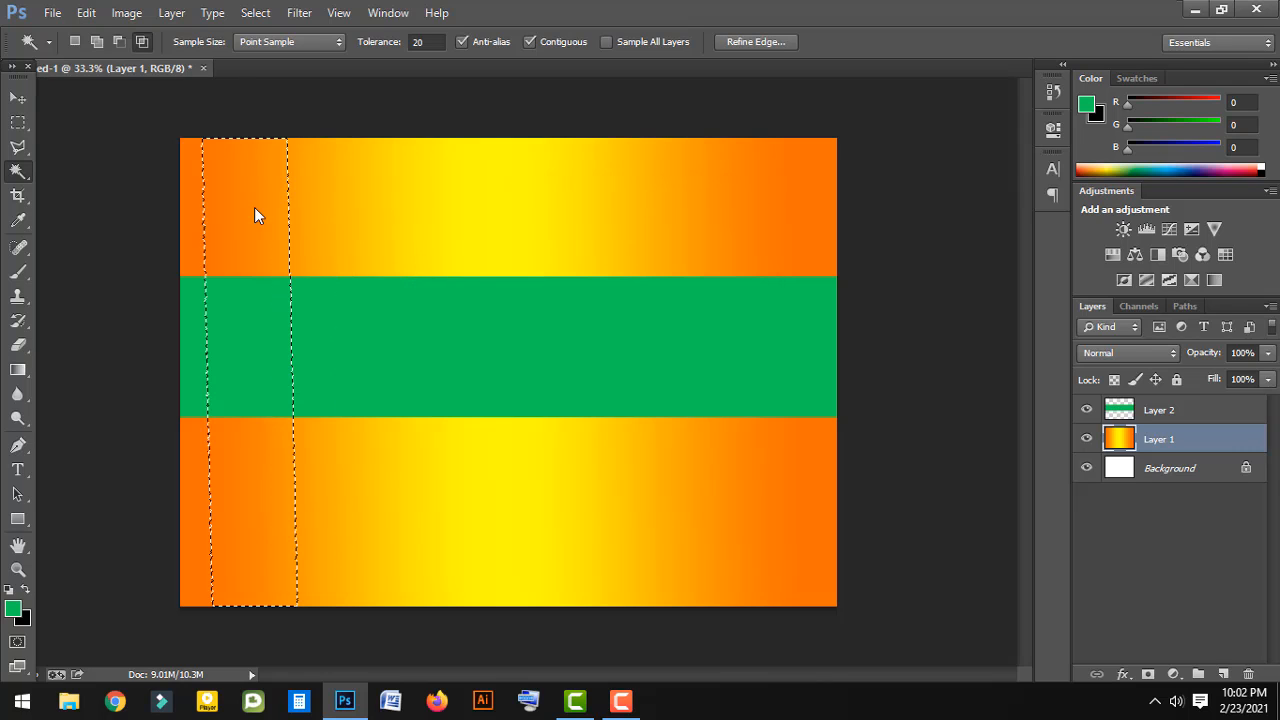
pyautogui.click(307, 212)
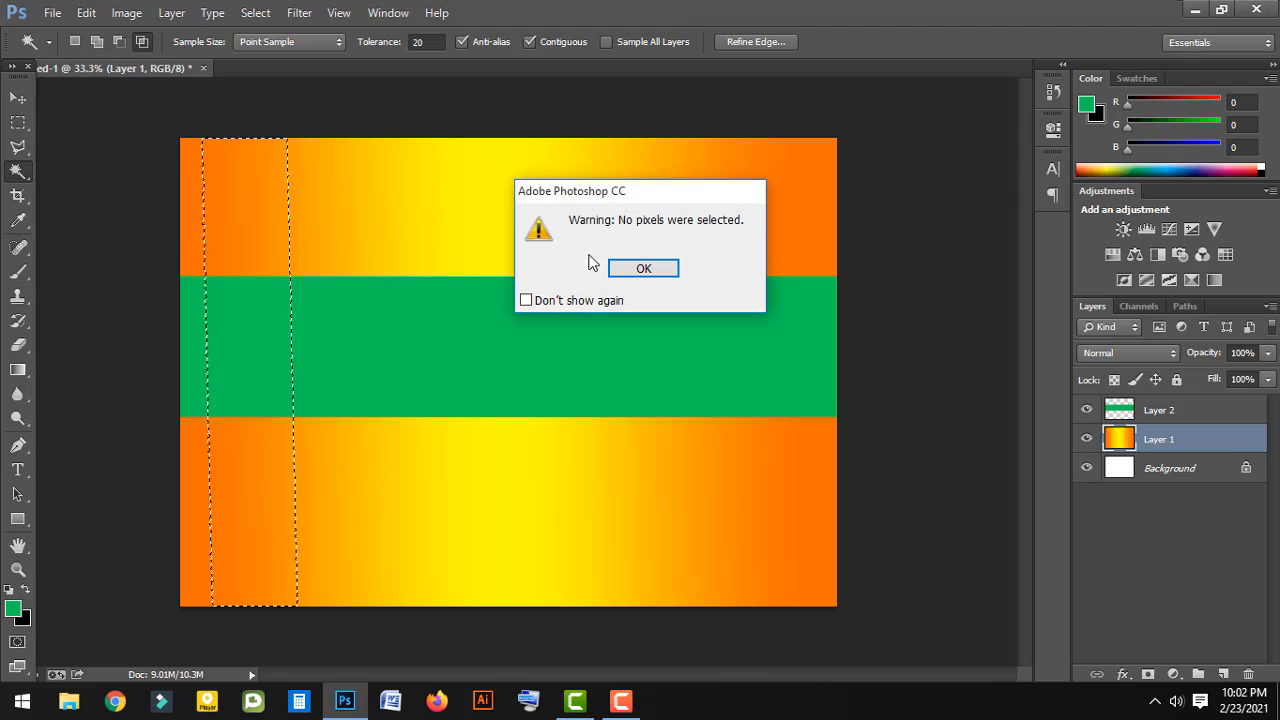
pyautogui.click(645, 268)
pyautogui.click(255, 208)
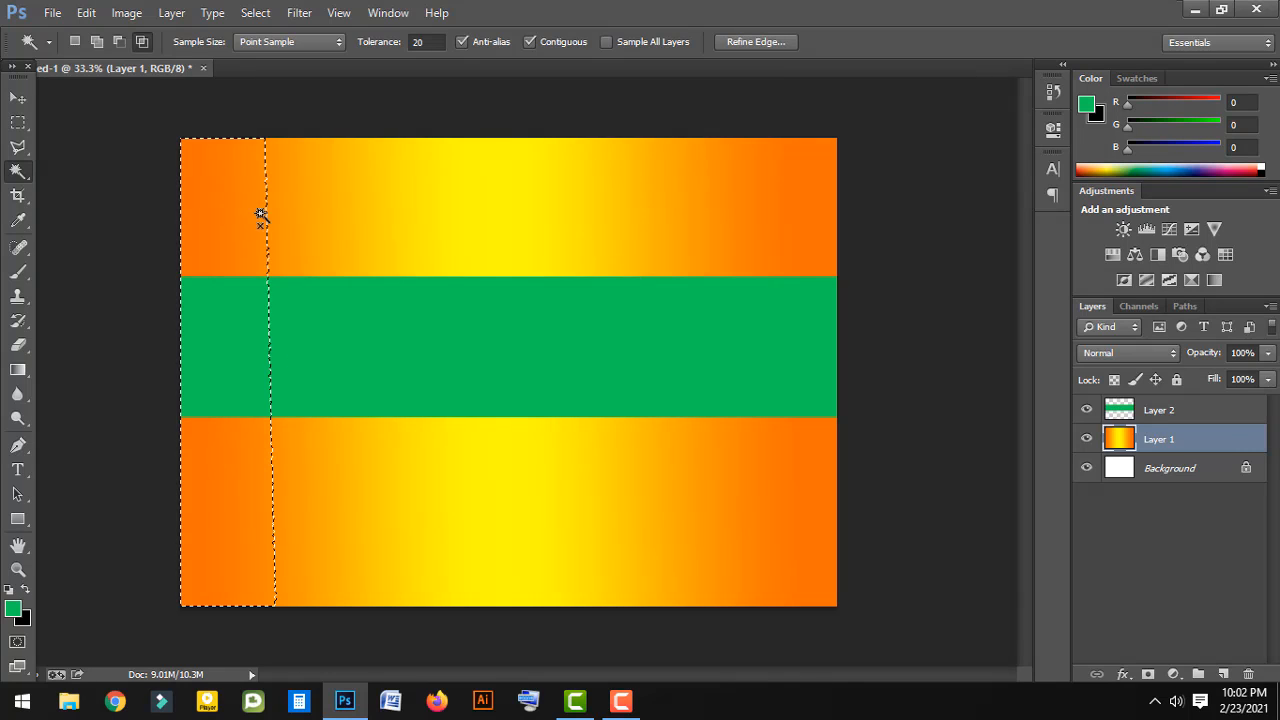
pyautogui.click(305, 215)
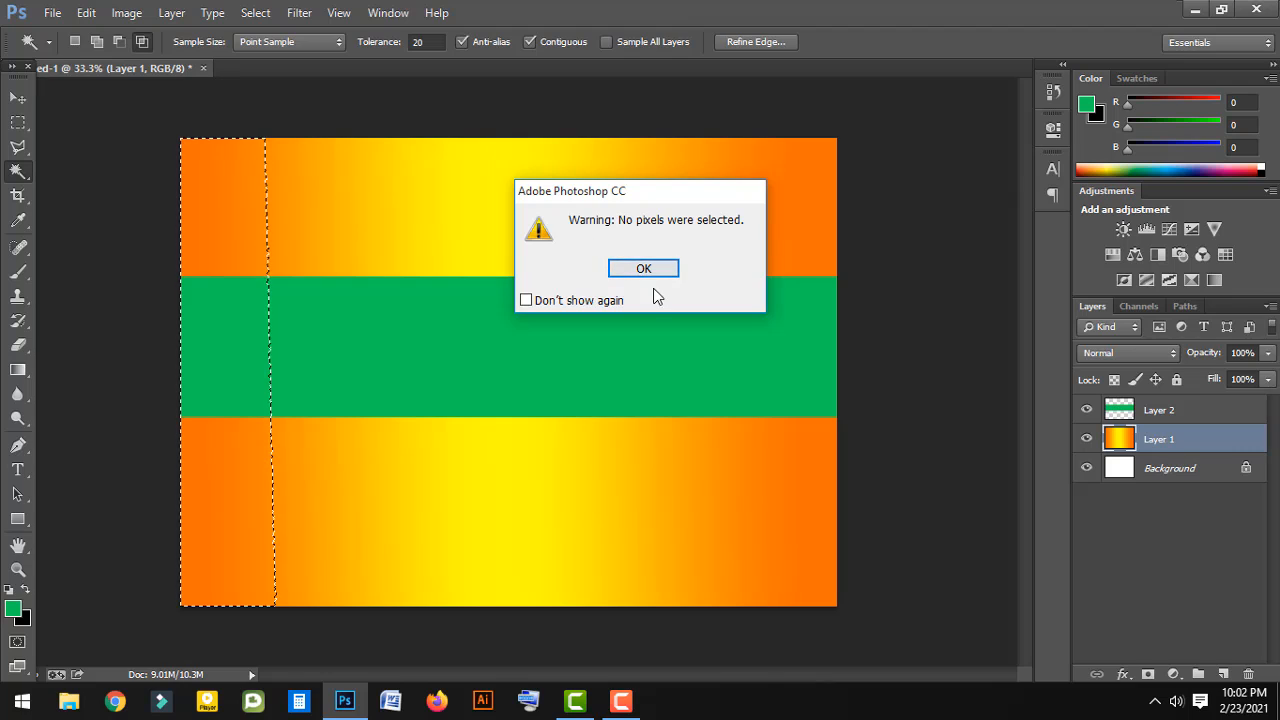
pyautogui.click(643, 268)
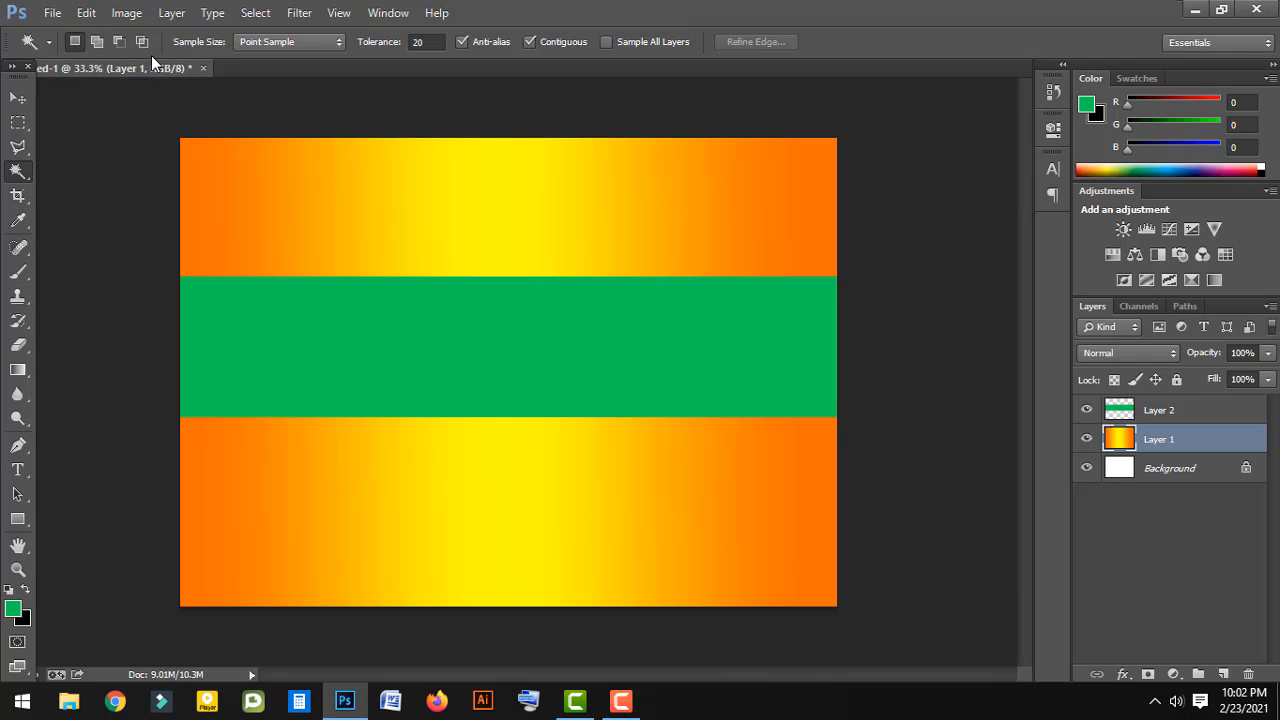
# Open the photo DSC01228 from the Desktop
pyautogui.click(50, 13)
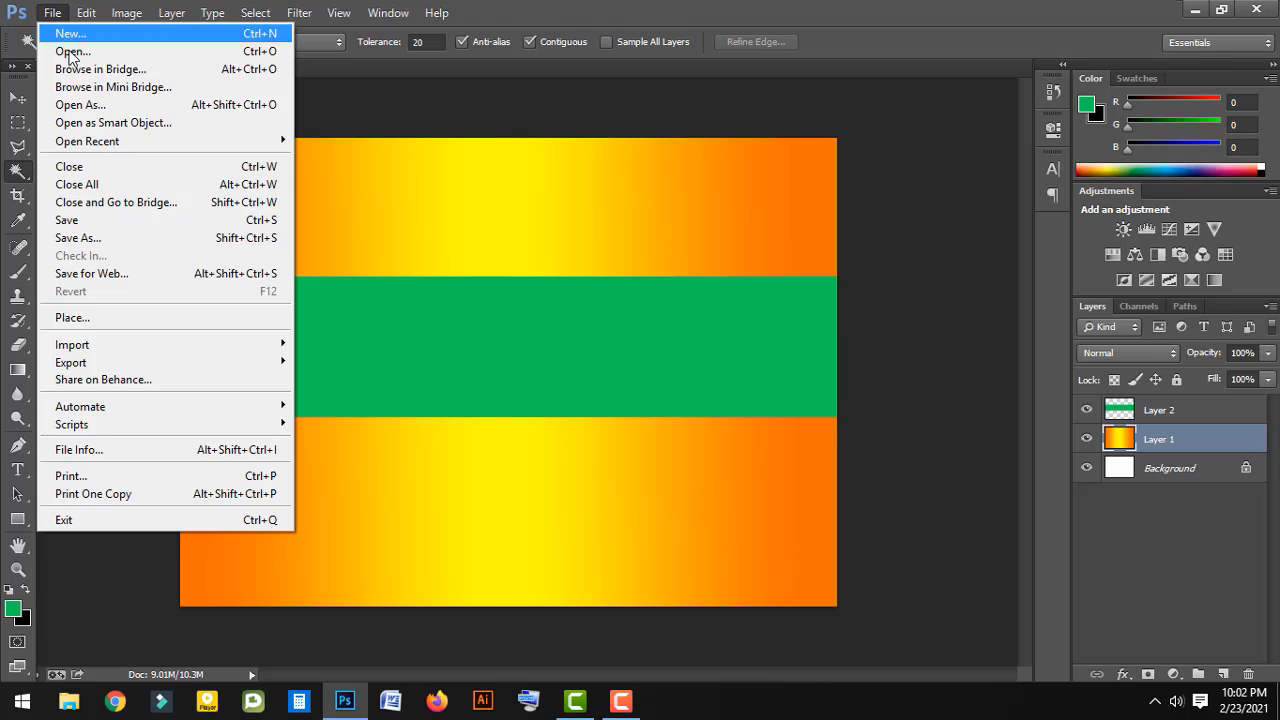
pyautogui.click(80, 50)
pyautogui.click(152, 226)
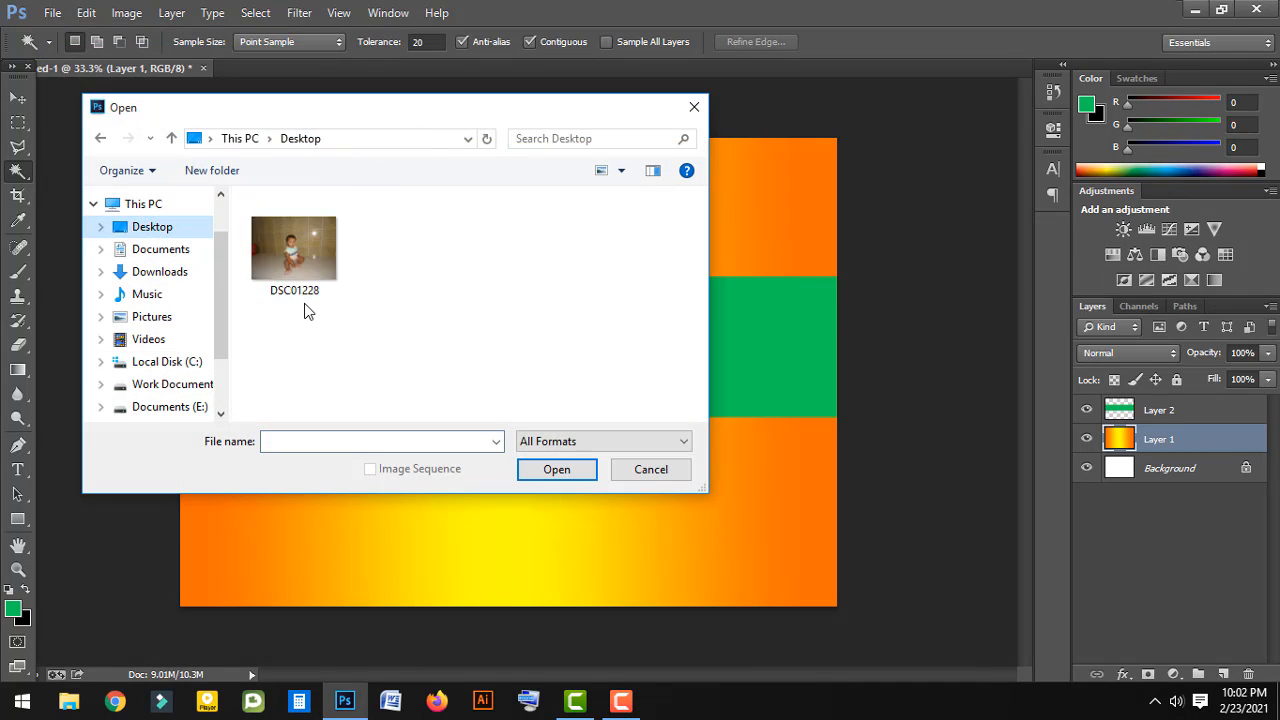
pyautogui.click(300, 288)
pyautogui.click(550, 470)
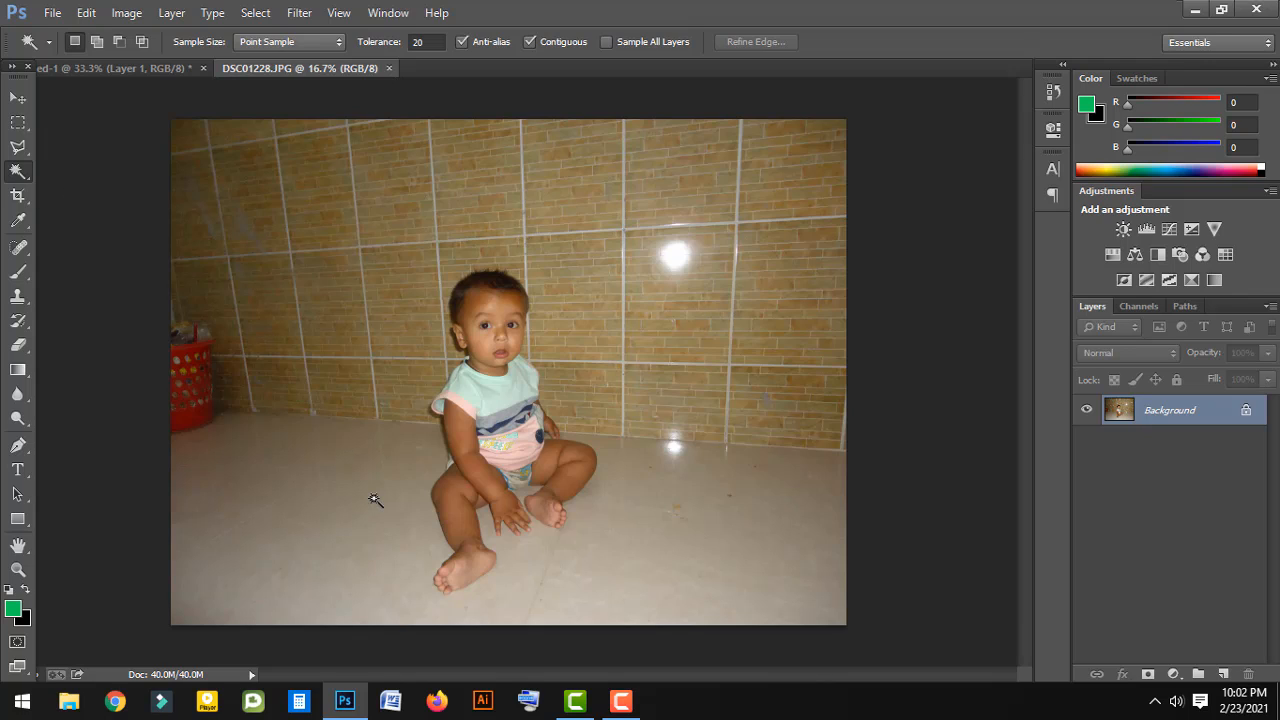
# Set the Magic Wand tolerance to 50, select the floor beside the child, and deselect using the Rectangular Marquee tool
pyautogui.click(438, 41)
pyautogui.write('50')
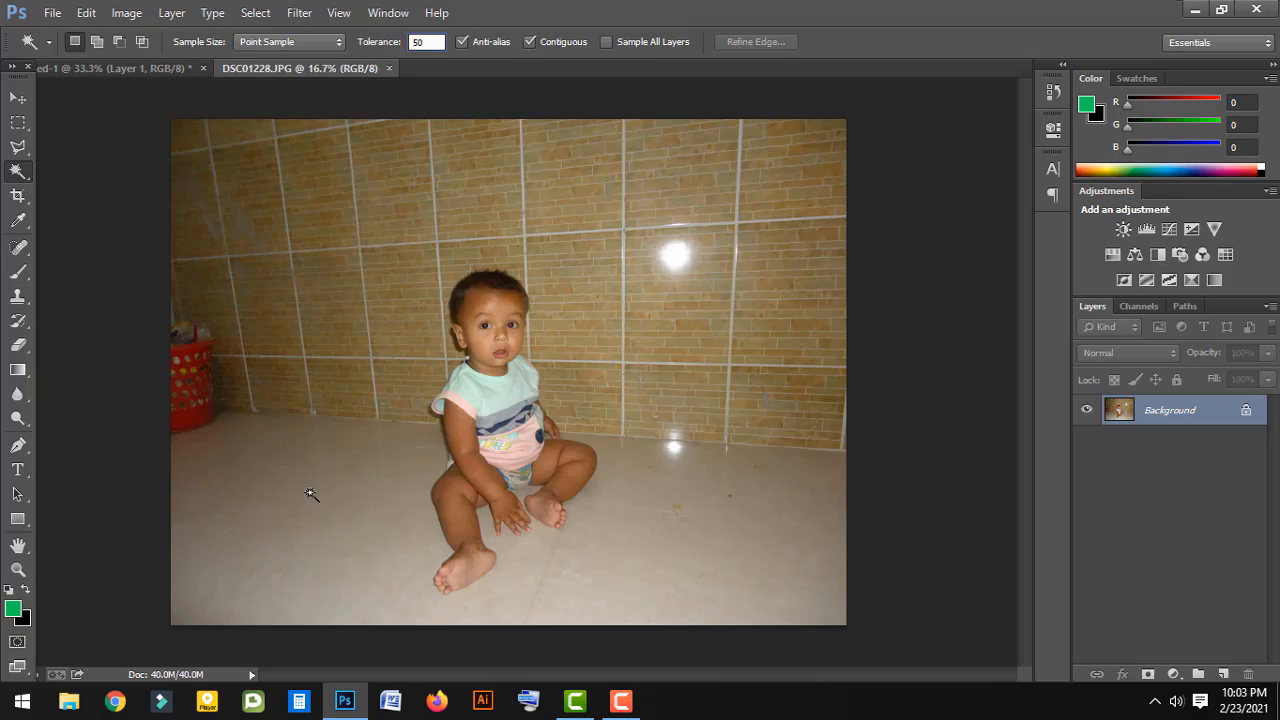
pyautogui.click(310, 493)
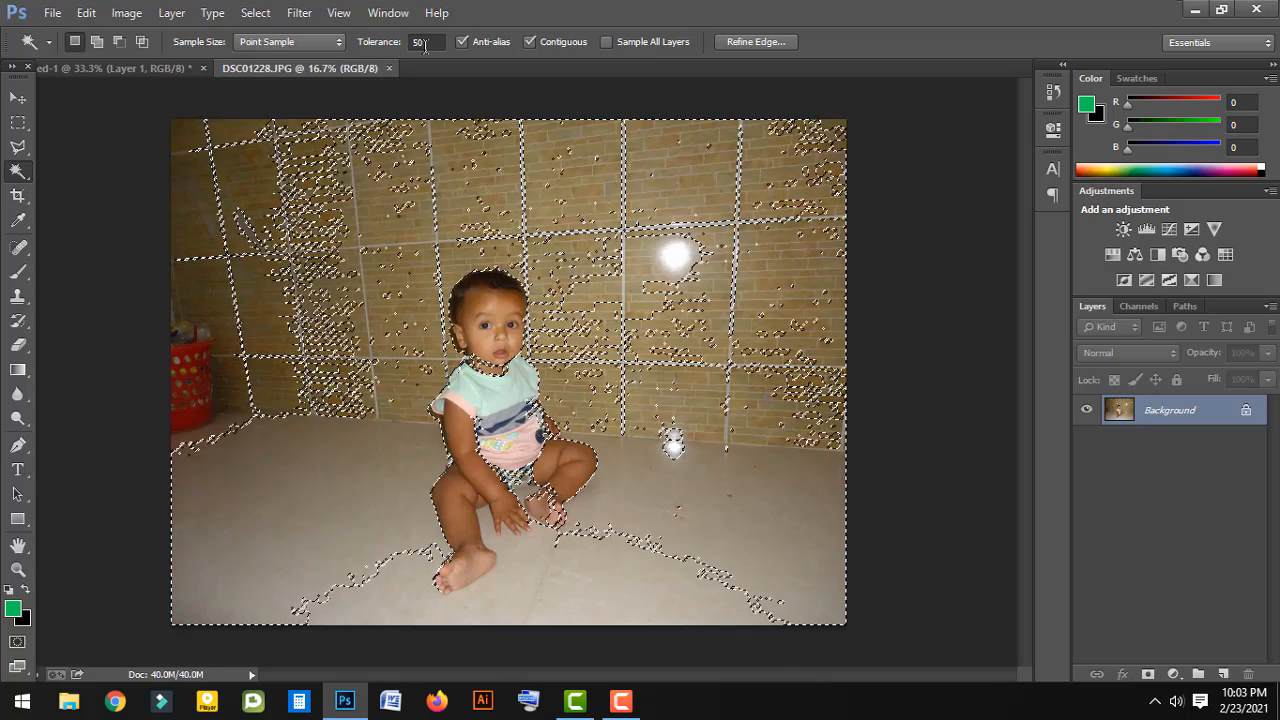
pyautogui.click(18, 122)
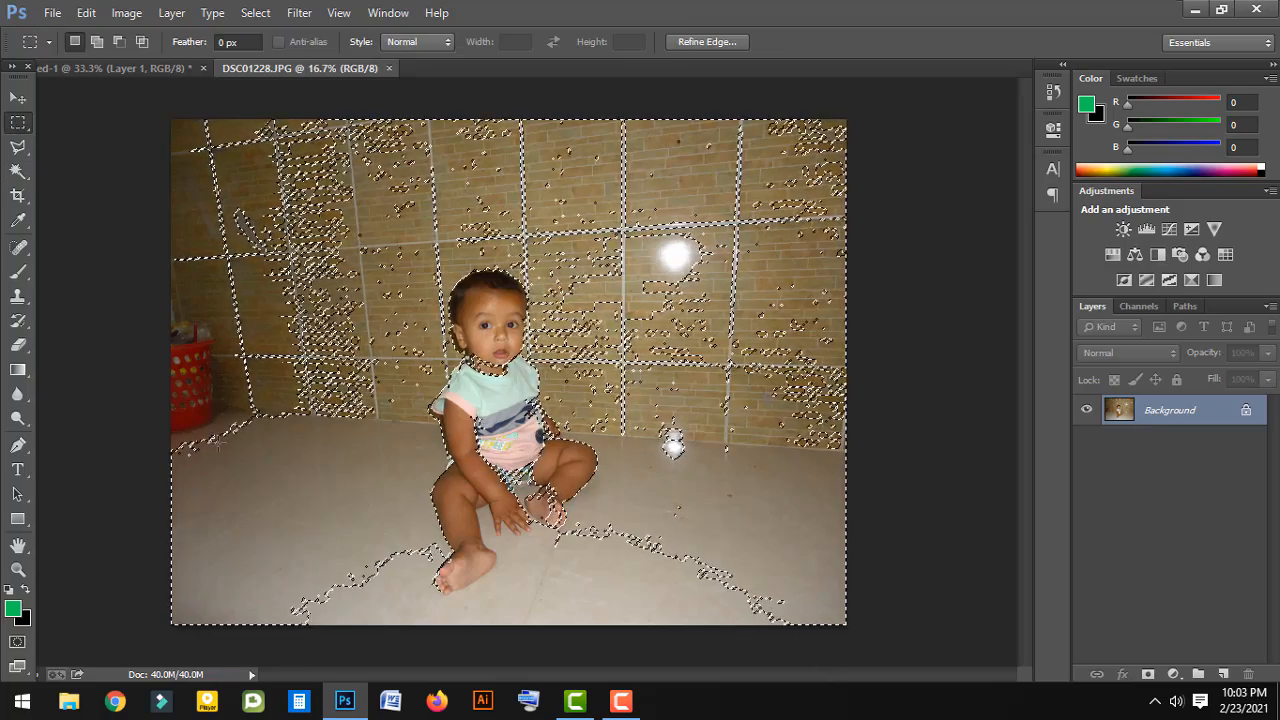
pyautogui.click(254, 500)
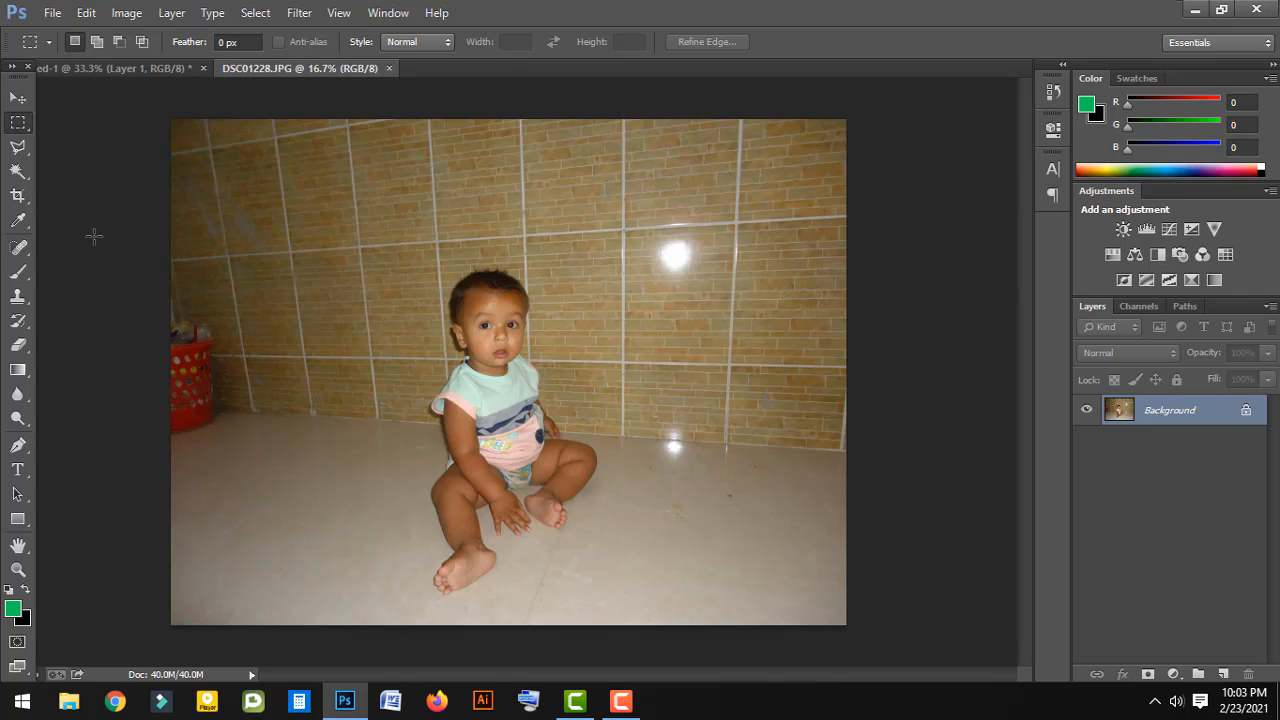
# Set the Magic Wand tolerance to 10 and select a patch of floor left of the child near the wall
pyautogui.click(18, 171)
pyautogui.click(420, 42)
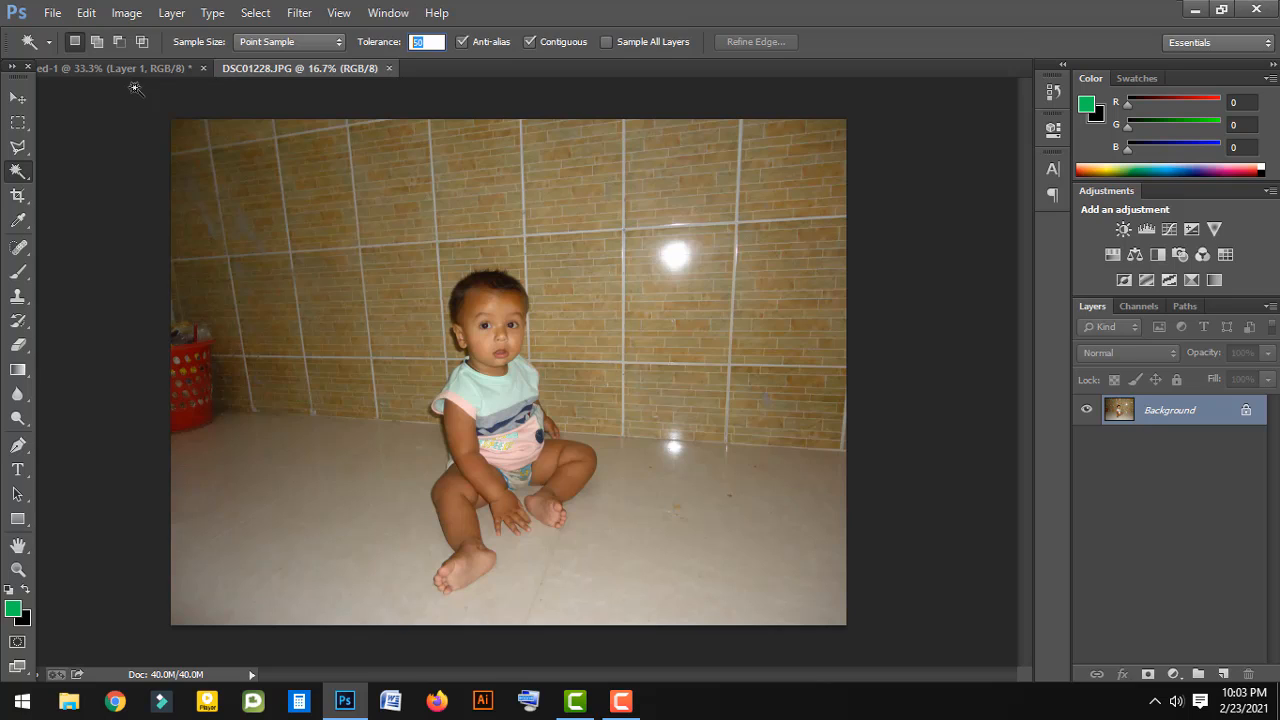
pyautogui.write('10')
pyautogui.press('Return')
pyautogui.click(333, 465)
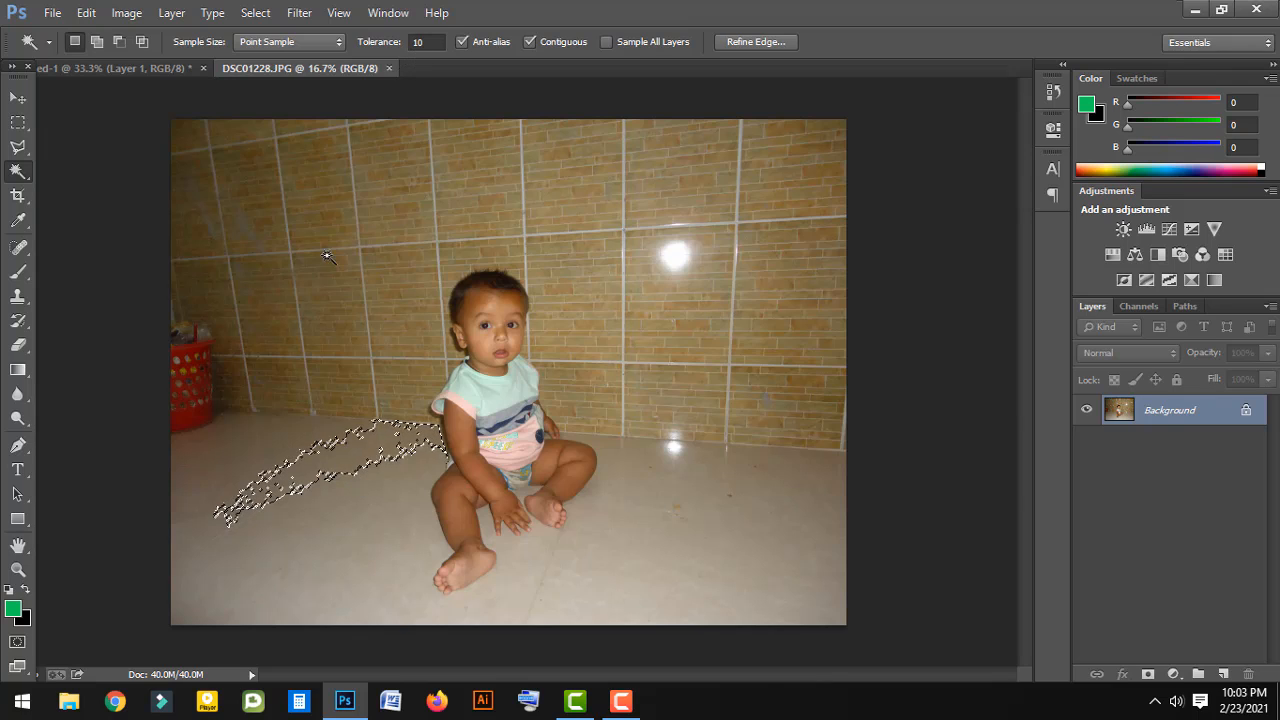
# Sample other floor patches left of the child, finishing with the one beside the child's outstretched foot
pyautogui.click(367, 520)
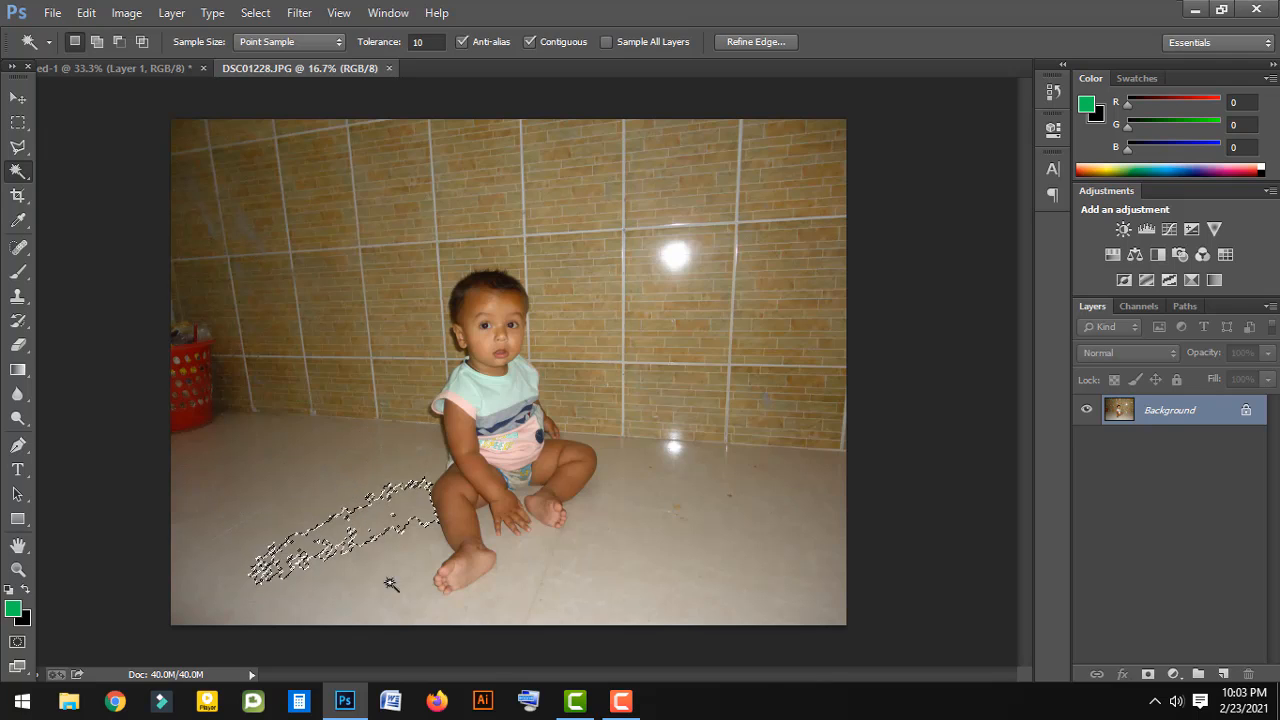
pyautogui.click(320, 479)
pyautogui.click(361, 565)
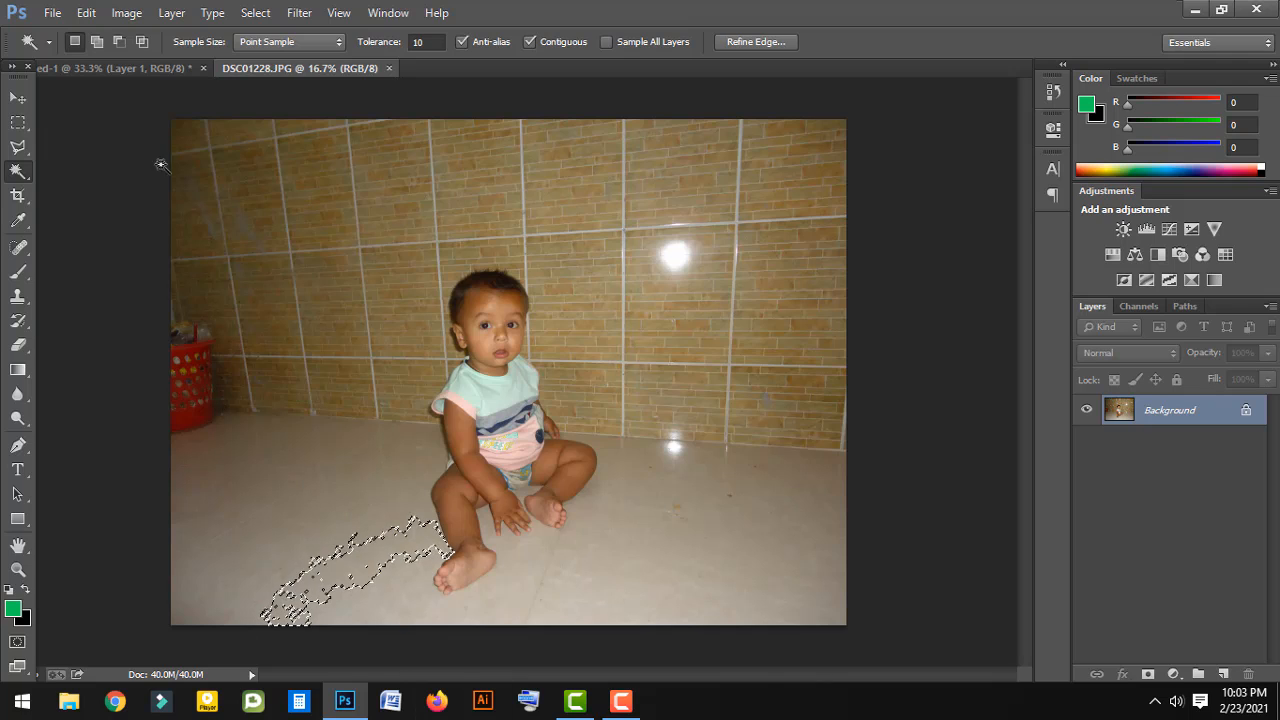
# In add-to-selection mode, extend the floor selection around the child's legs and across the floor to the photo's right edge
pyautogui.click(95, 44)
pyautogui.click(355, 532)
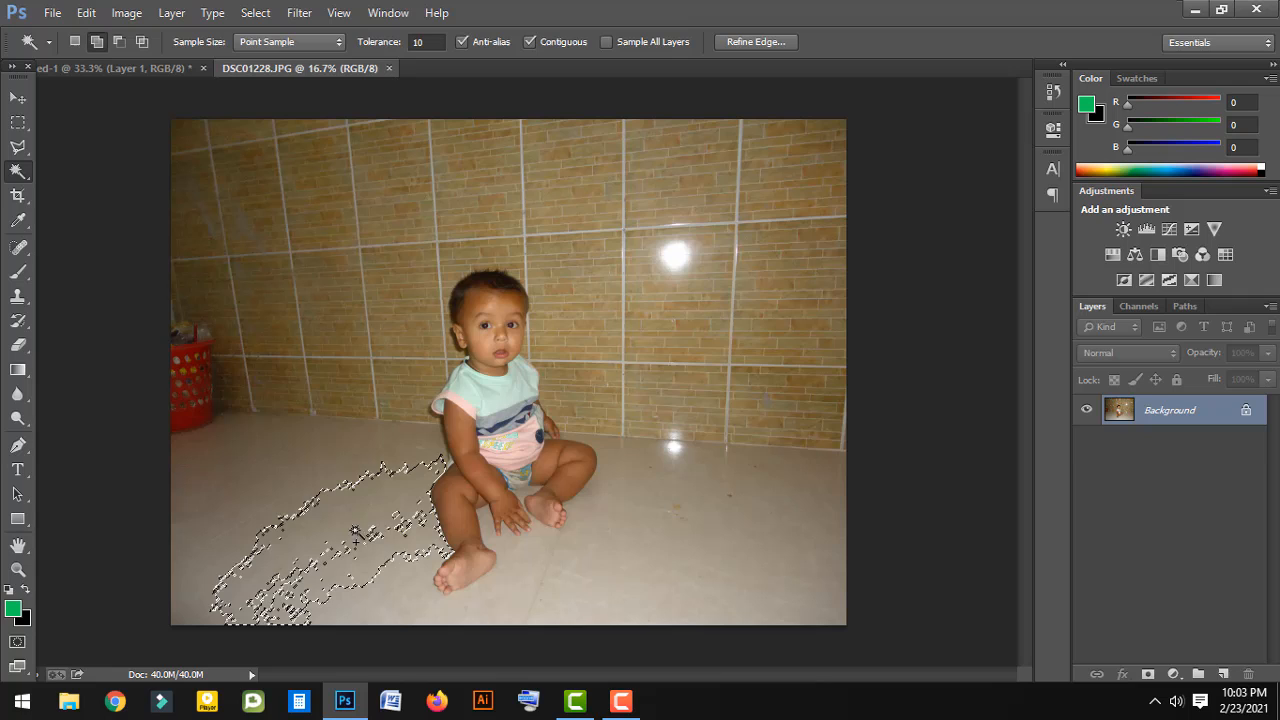
pyautogui.click(420, 582)
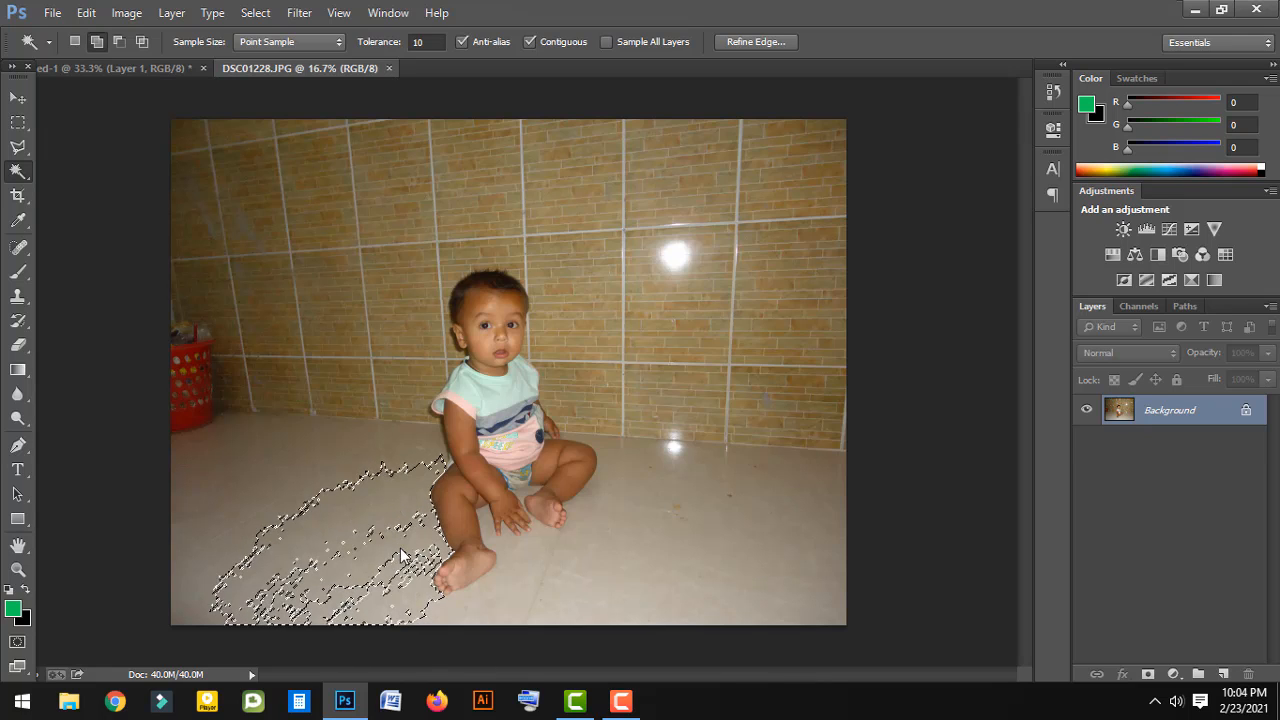
pyautogui.click(494, 599)
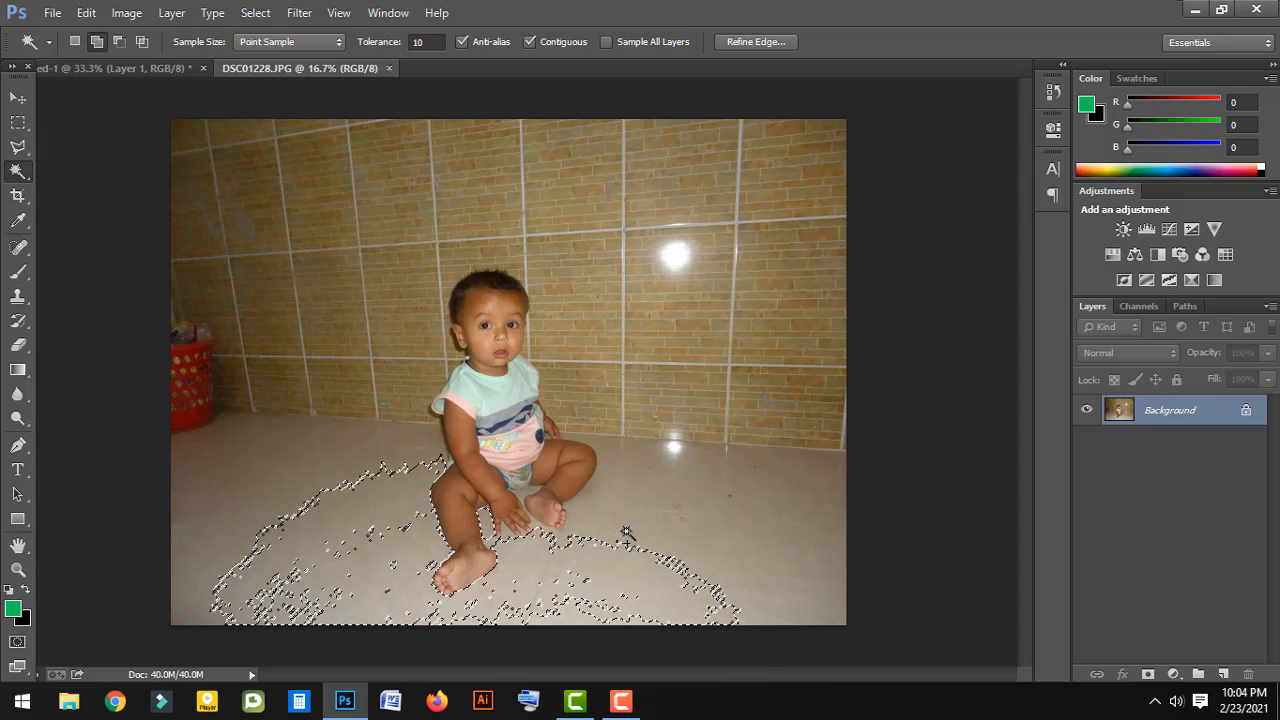
pyautogui.click(709, 492)
pyautogui.click(787, 500)
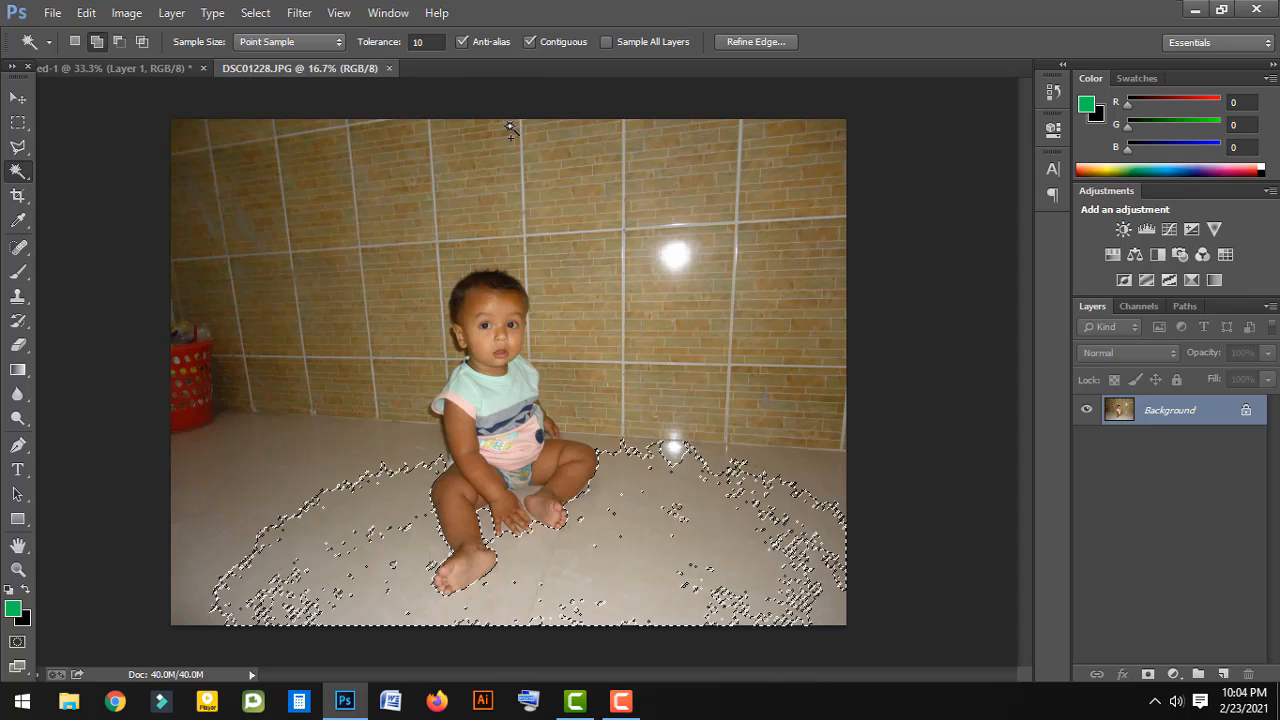
# Set the Magic Wand tolerance to 20
pyautogui.click(425, 42)
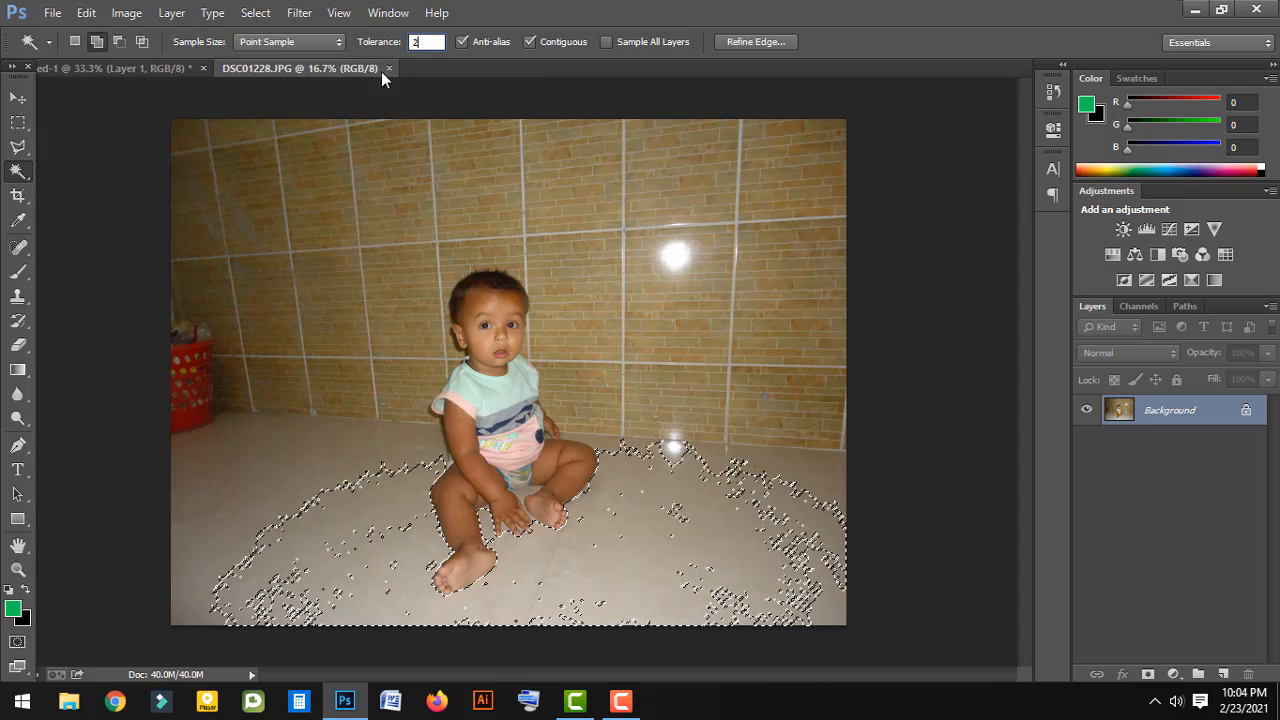
pyautogui.write('20')
pyautogui.press('Return')
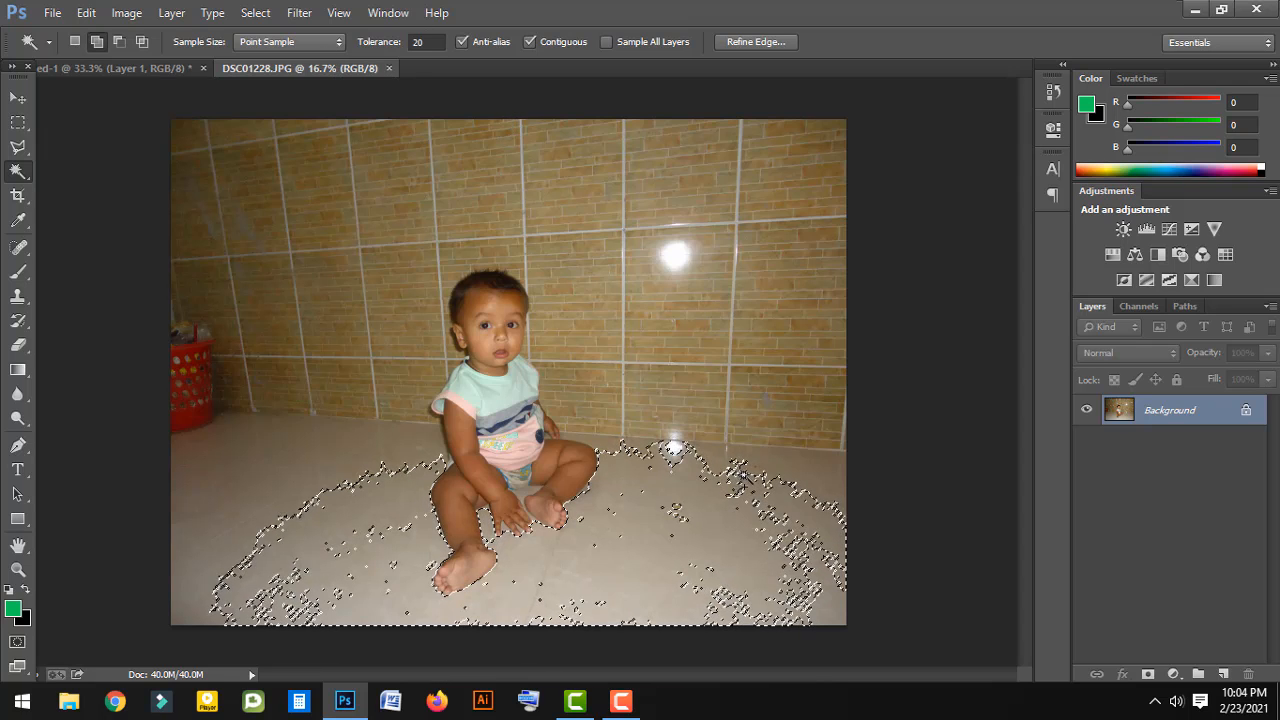
# Add the remaining floor areas on both sides of the child to the selection, up to the base of the wall
pyautogui.click(669, 444)
pyautogui.click(730, 604)
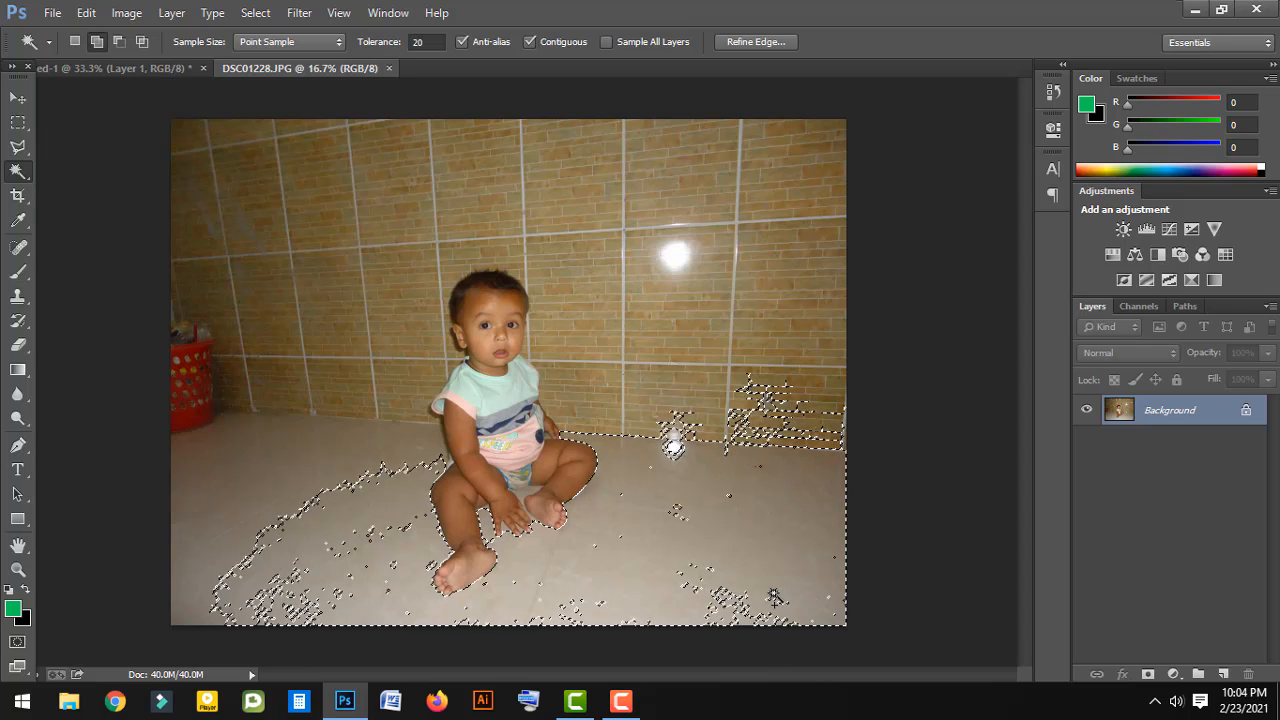
pyautogui.click(290, 603)
pyautogui.click(226, 512)
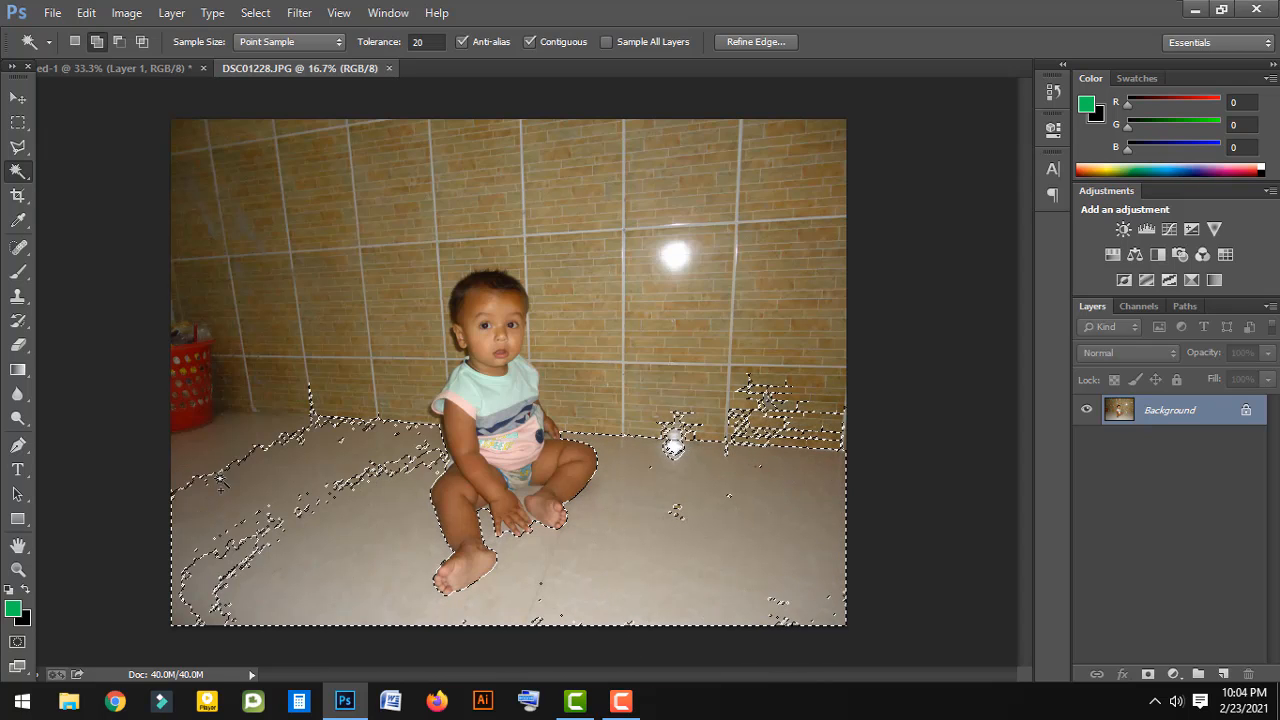
pyautogui.click(240, 438)
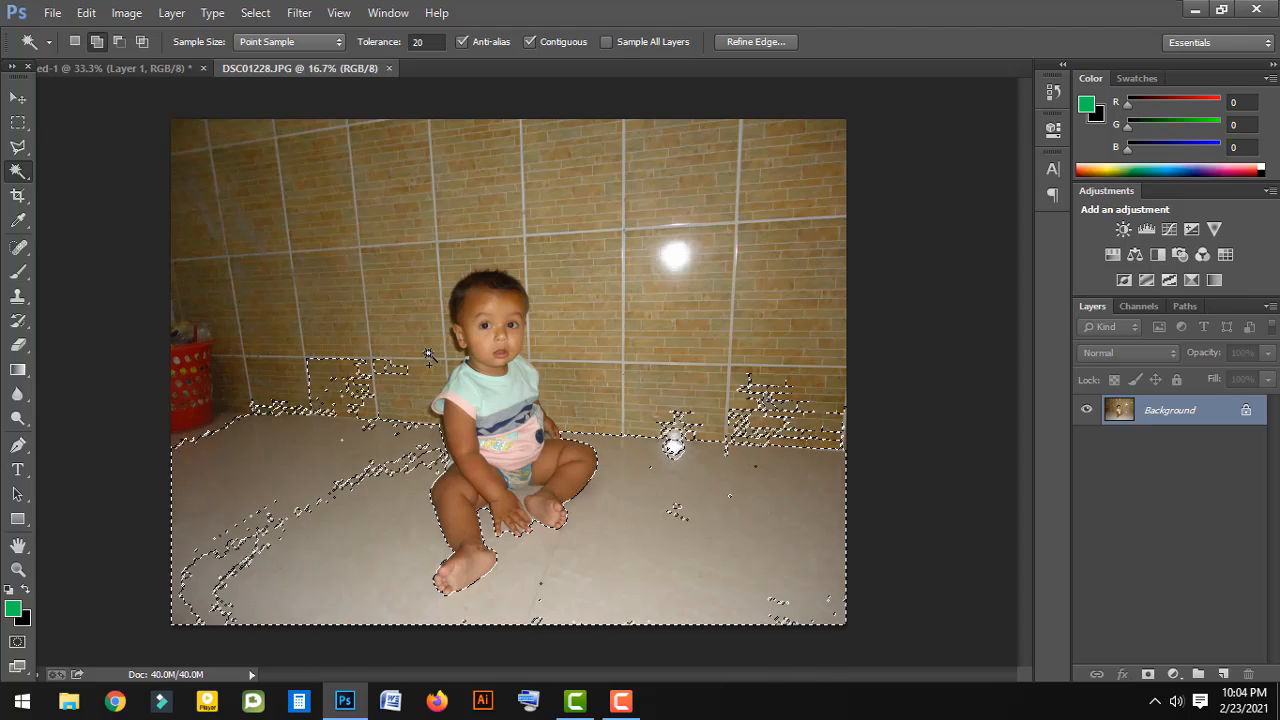
# Extend the selection onto the wall tiles around the child's head and shoulders
pyautogui.click(402, 378)
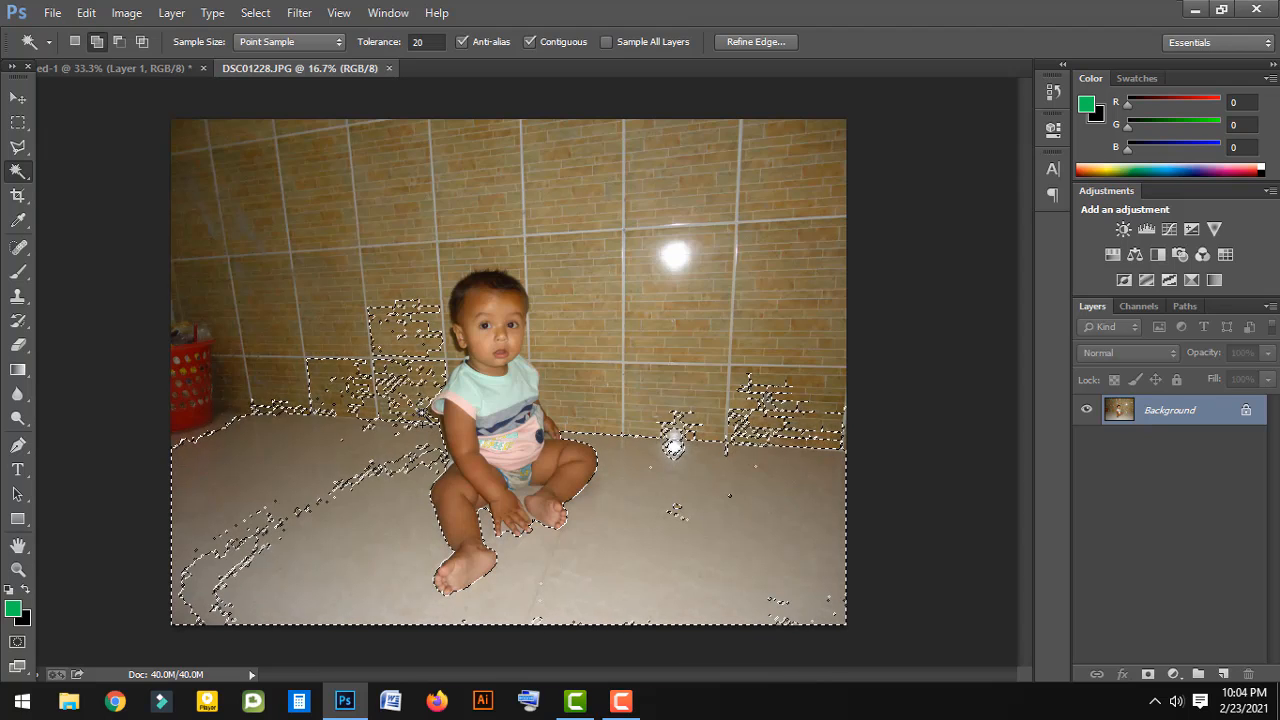
pyautogui.click(443, 346)
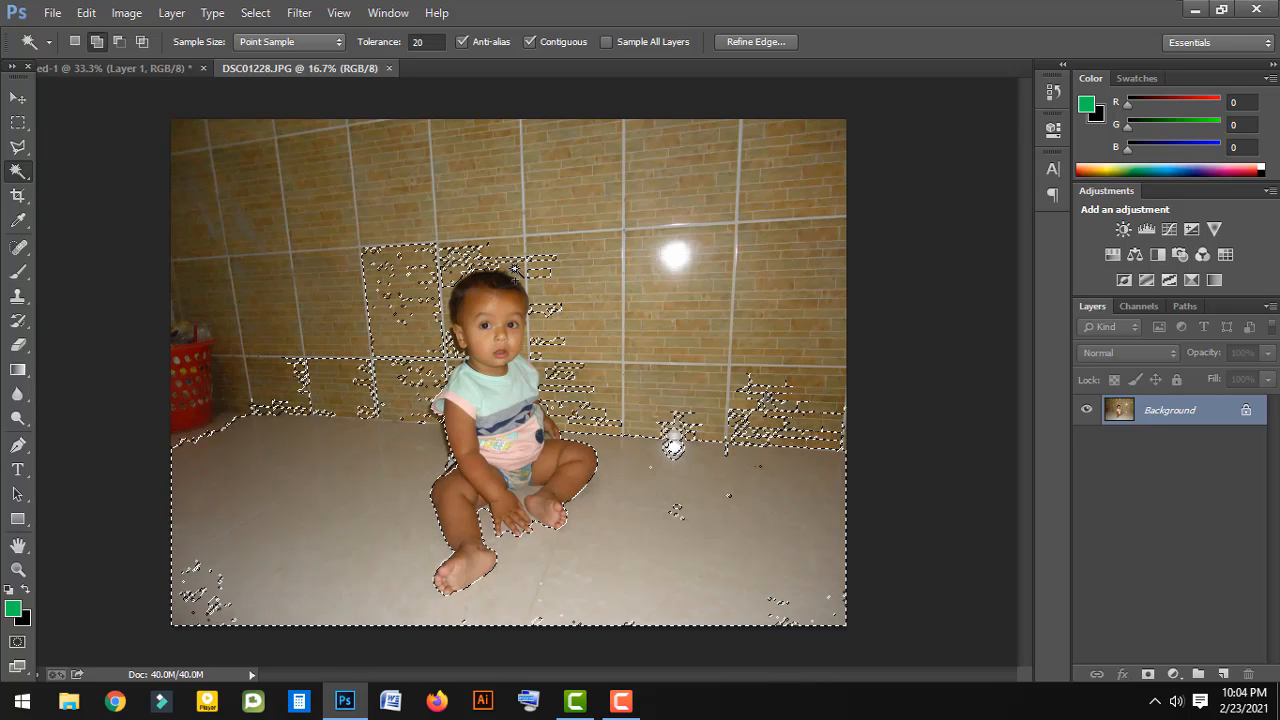
pyautogui.click(542, 318)
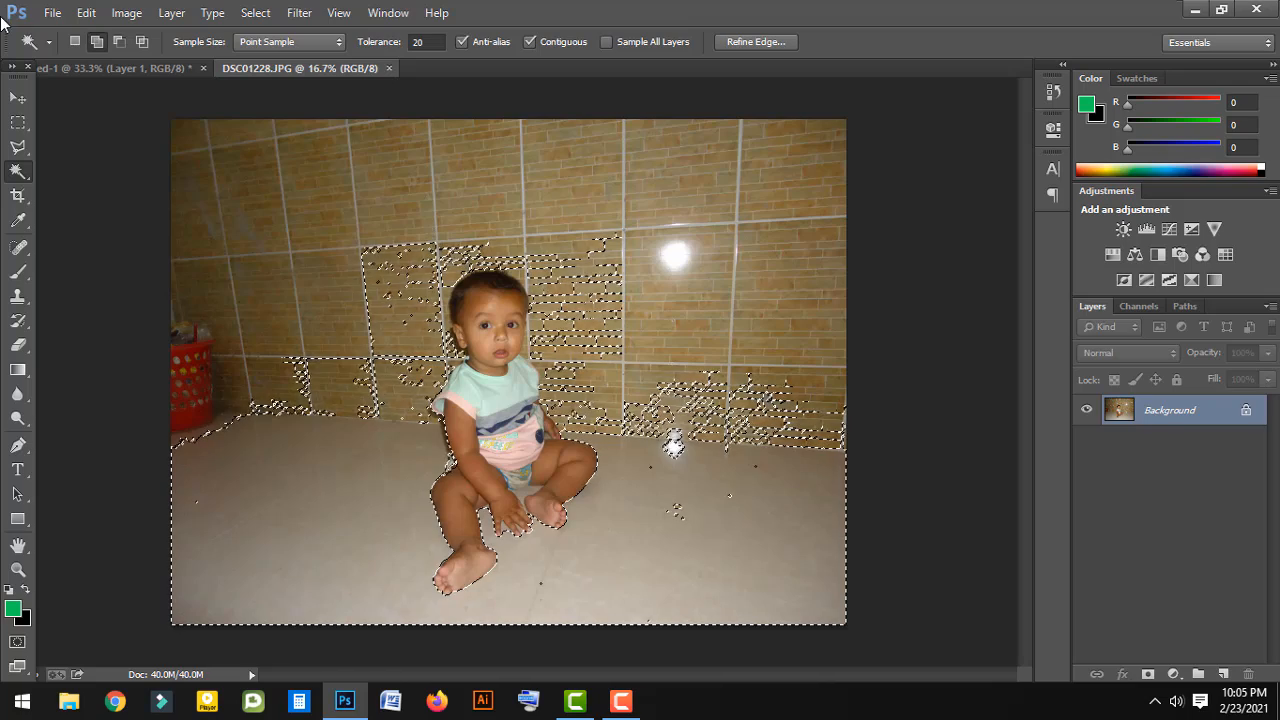
pyautogui.click(140, 17)
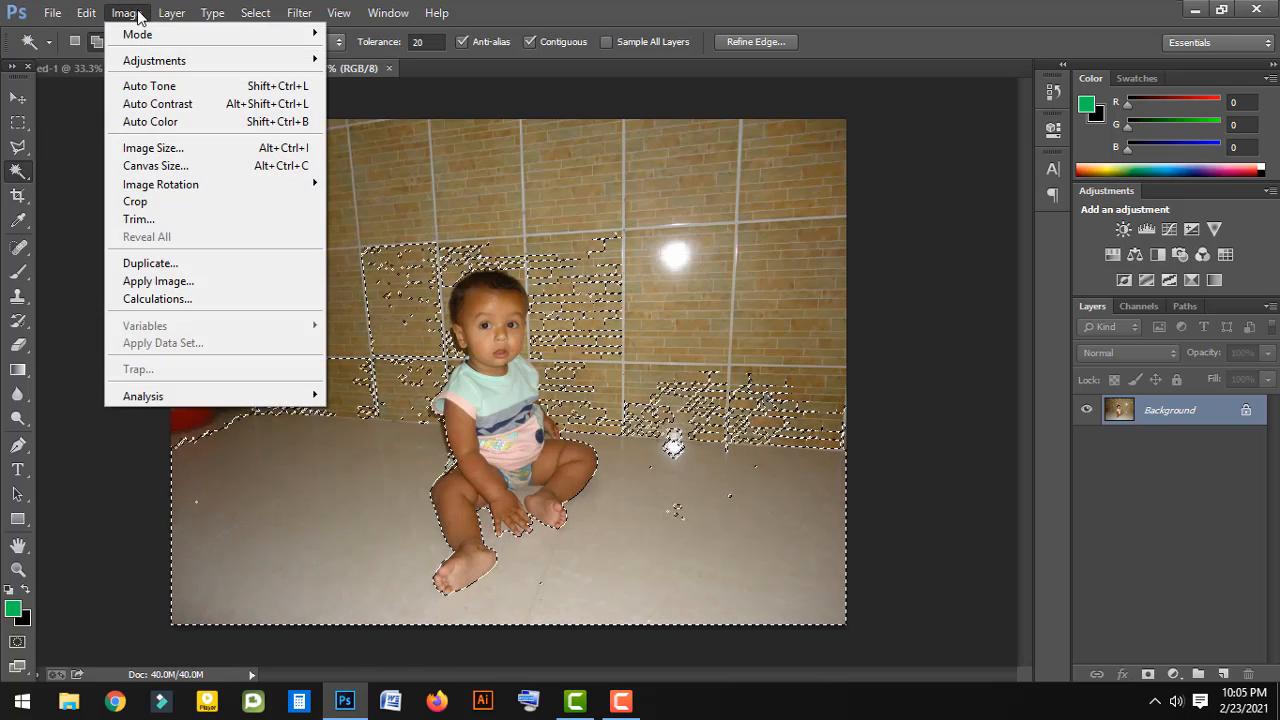
pyautogui.moveTo(330, 16)
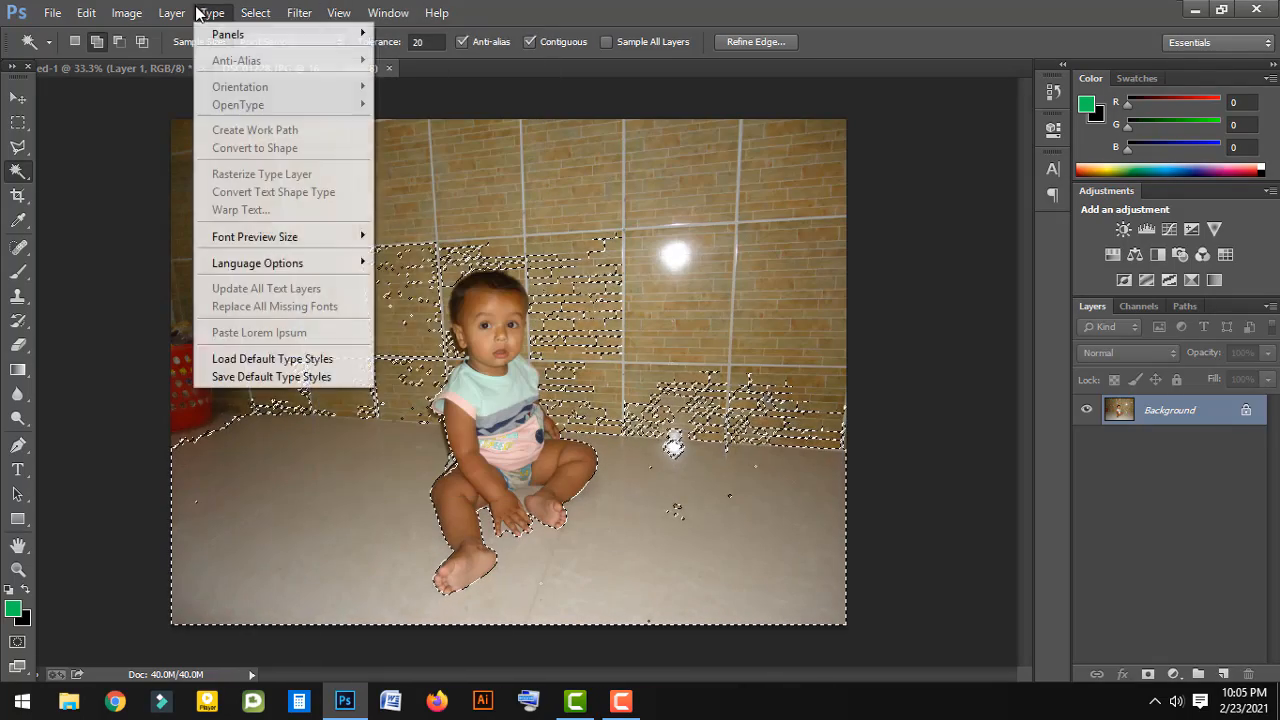
pyautogui.moveTo(94, 14)
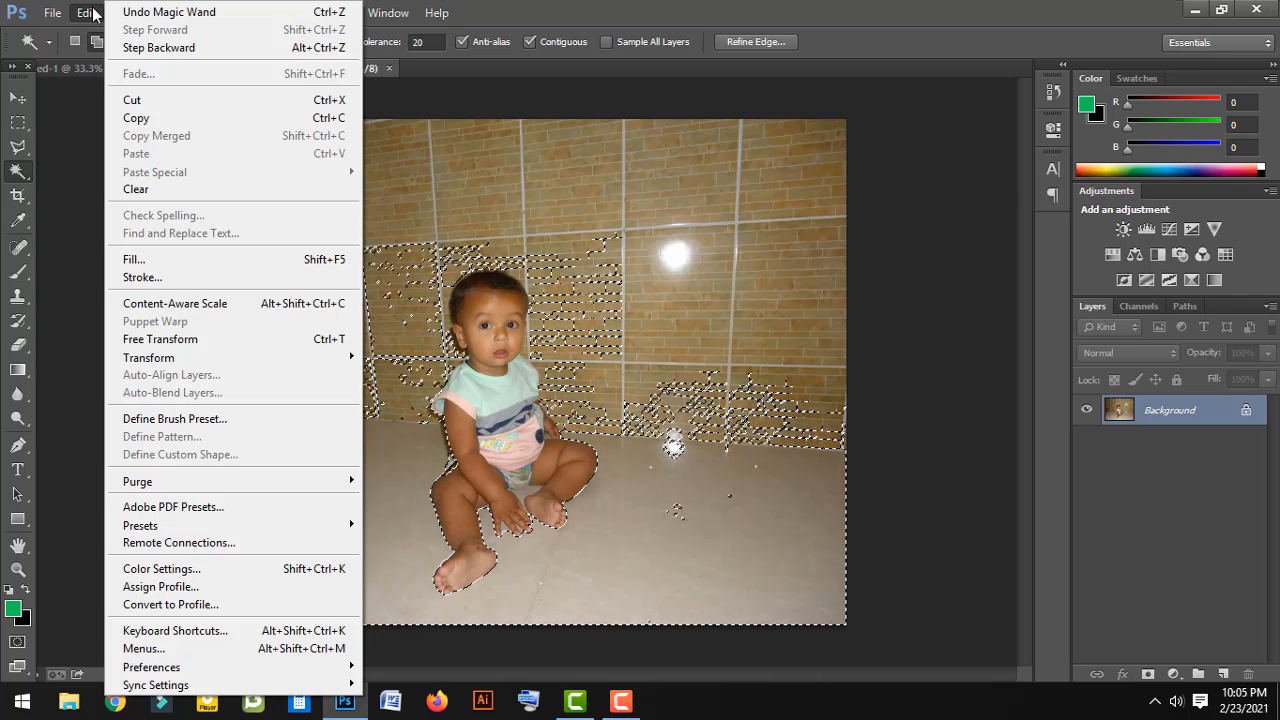
pyautogui.click(616, 338)
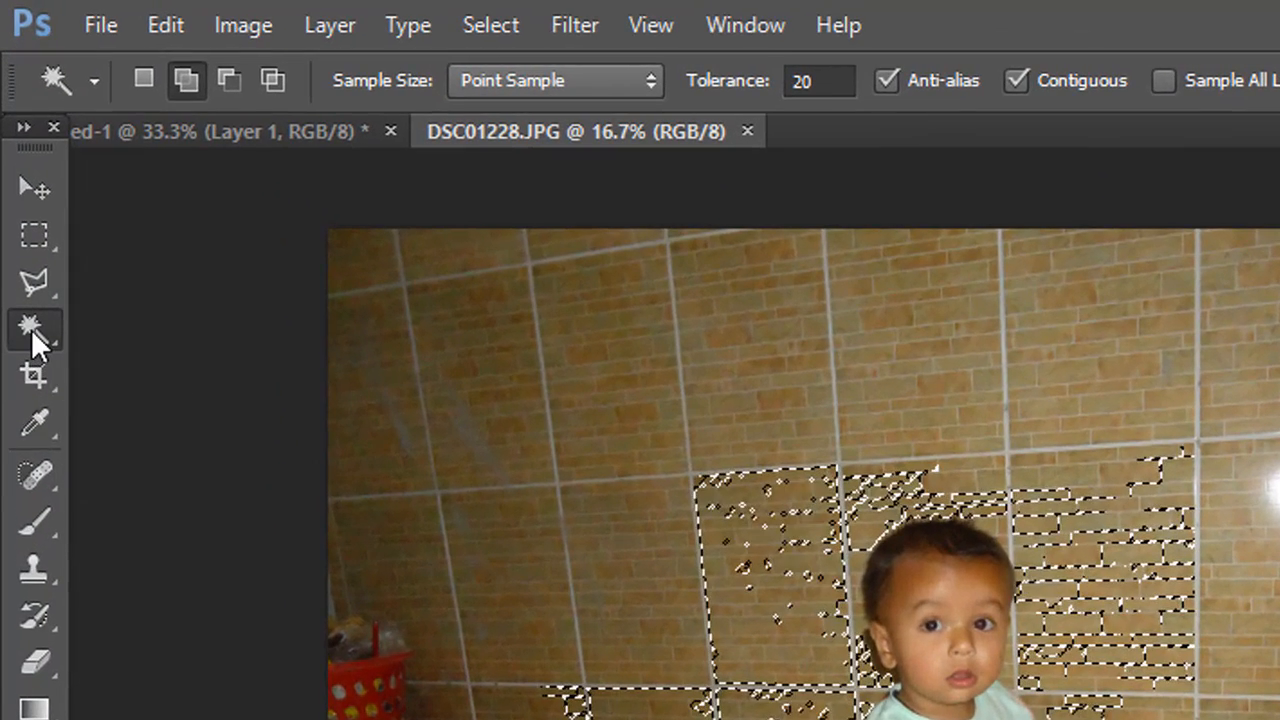
# Clear the Magic Wand selection of the floor and wall from the photo
pyautogui.click(21, 206)
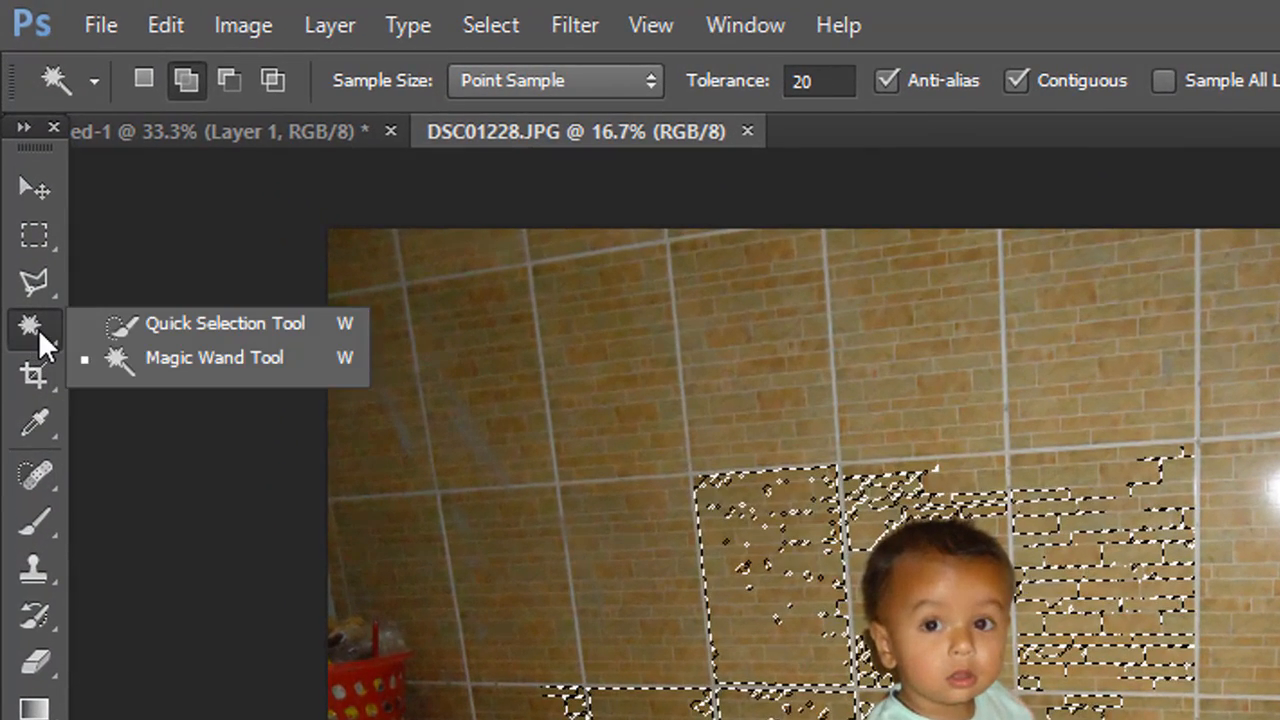
pyautogui.click(135, 328)
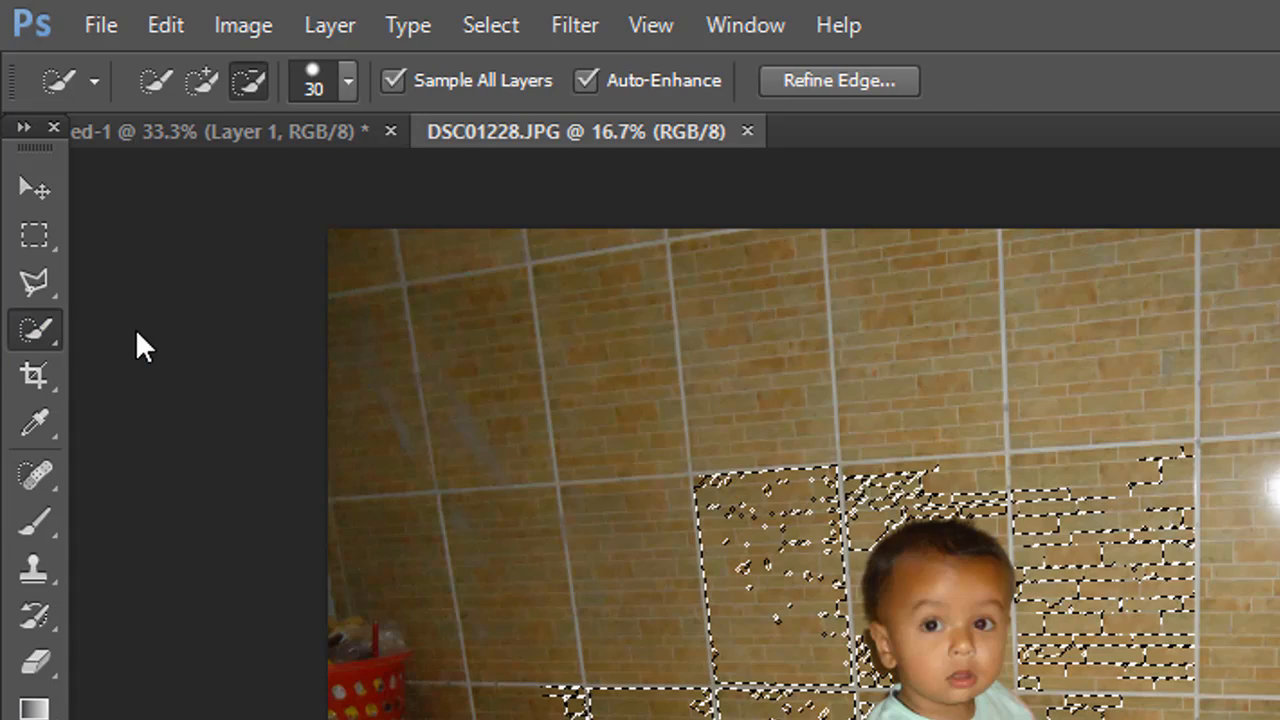
pyautogui.click(34, 234)
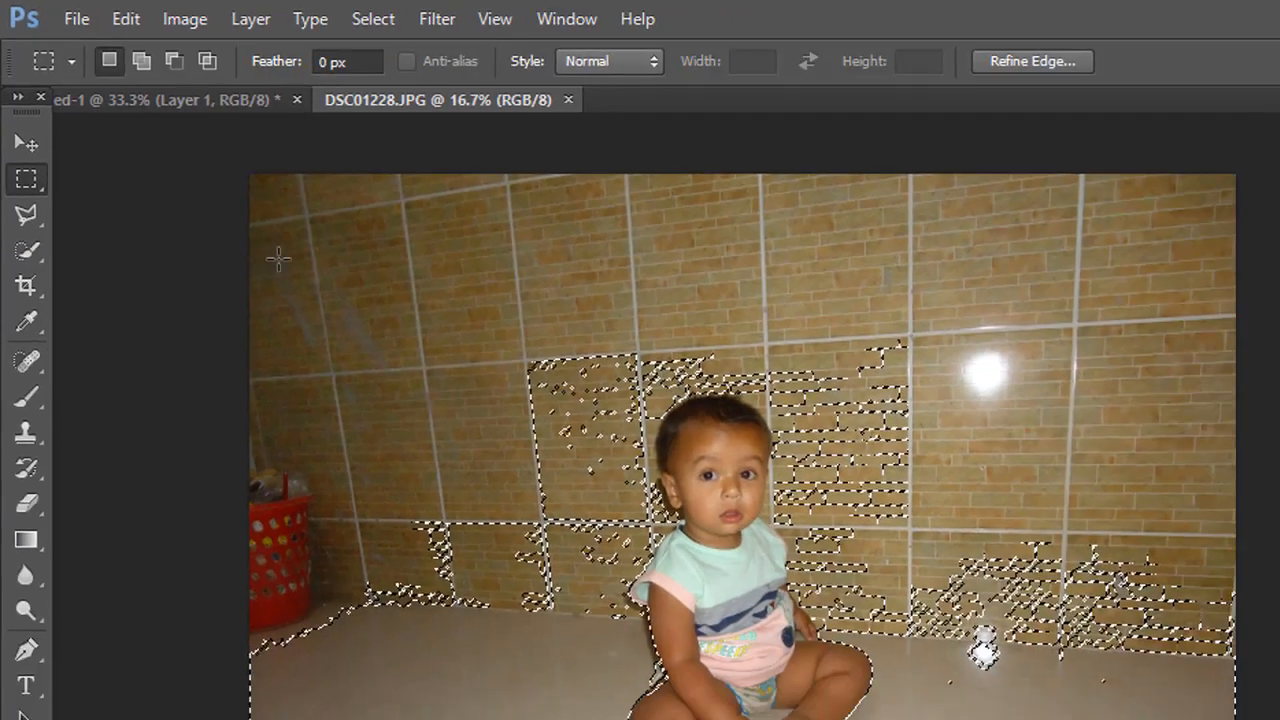
pyautogui.click(290, 263)
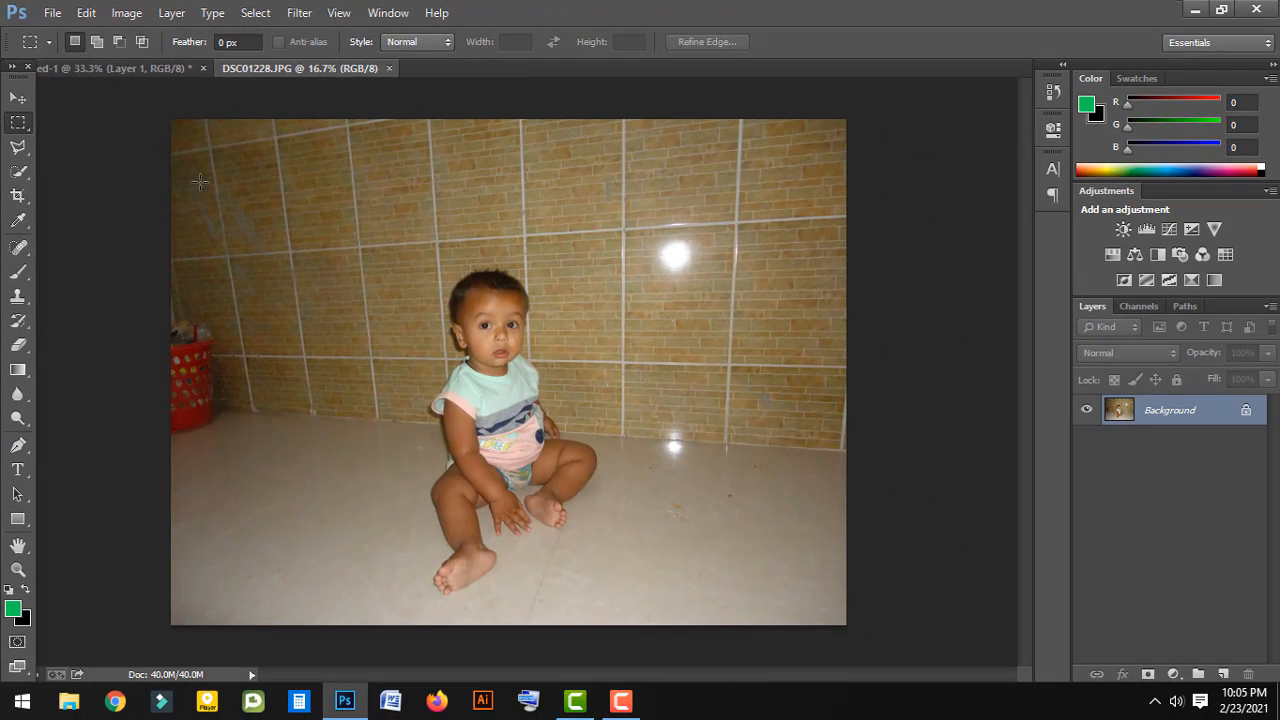
# Select the child's head, upper shirt and near upper arm with the Quick Selection tool
pyautogui.click(18, 171)
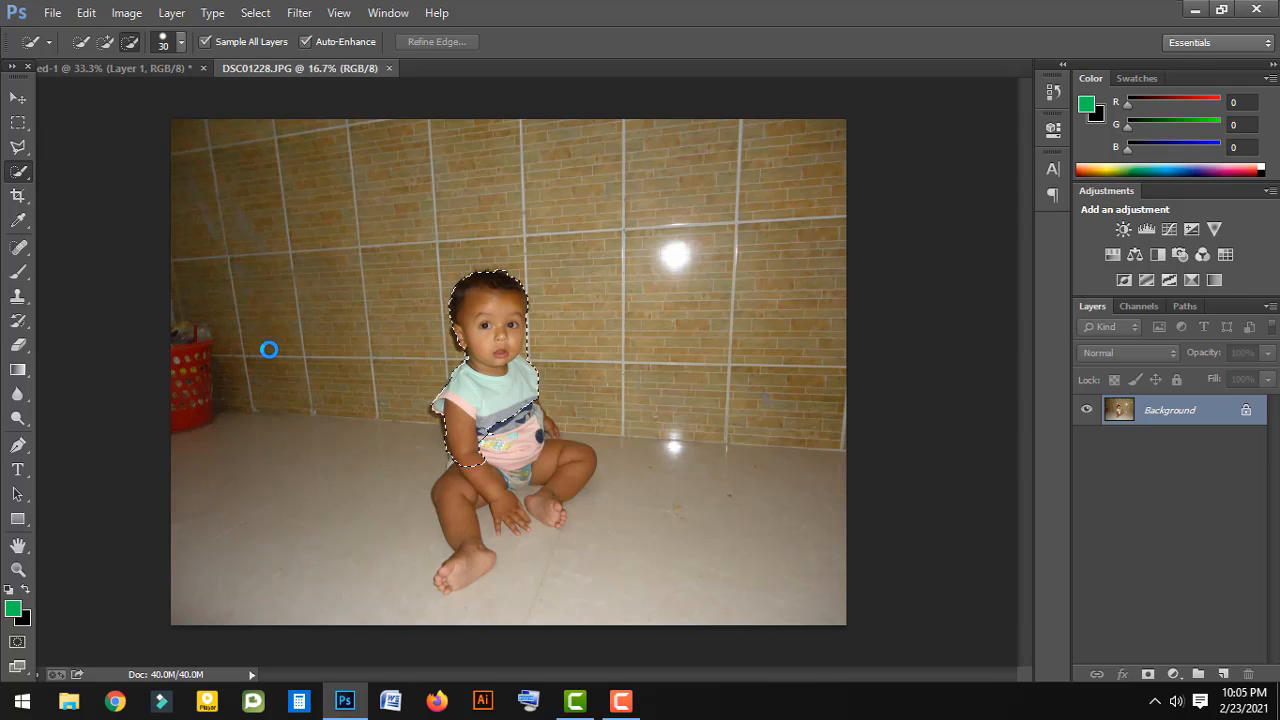
pyautogui.rightClick(20, 172)
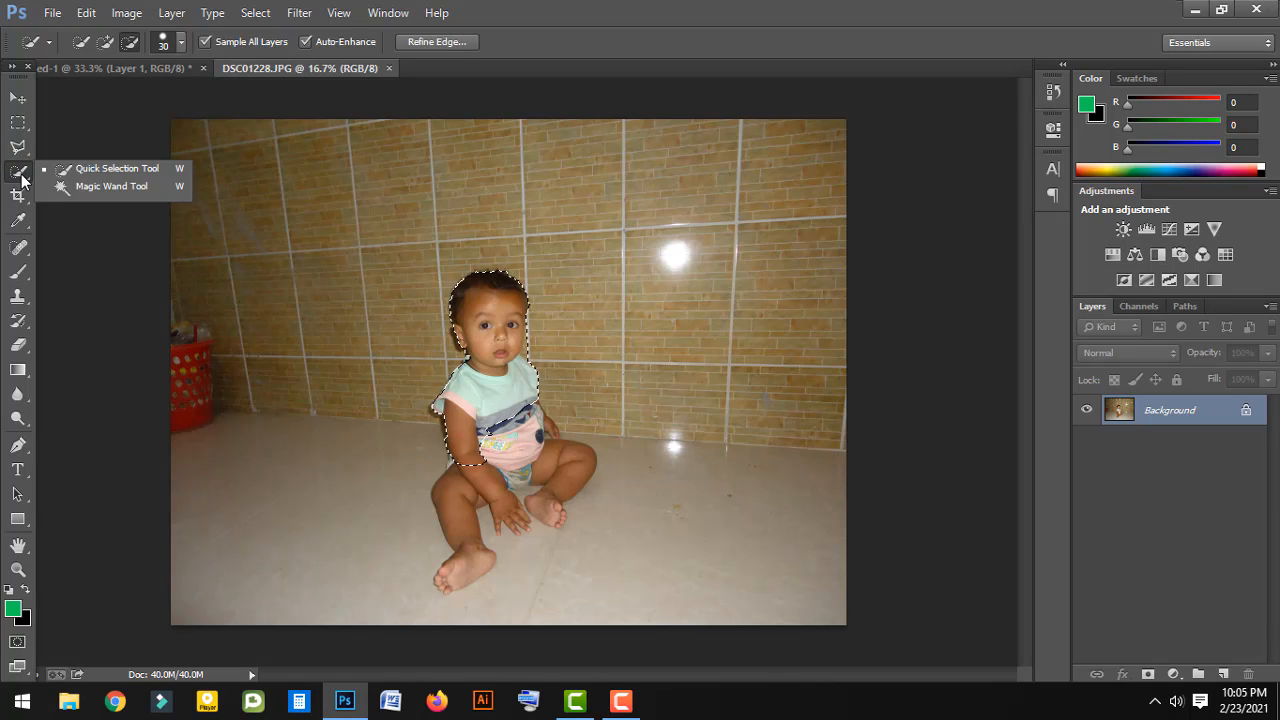
pyautogui.click(22, 180)
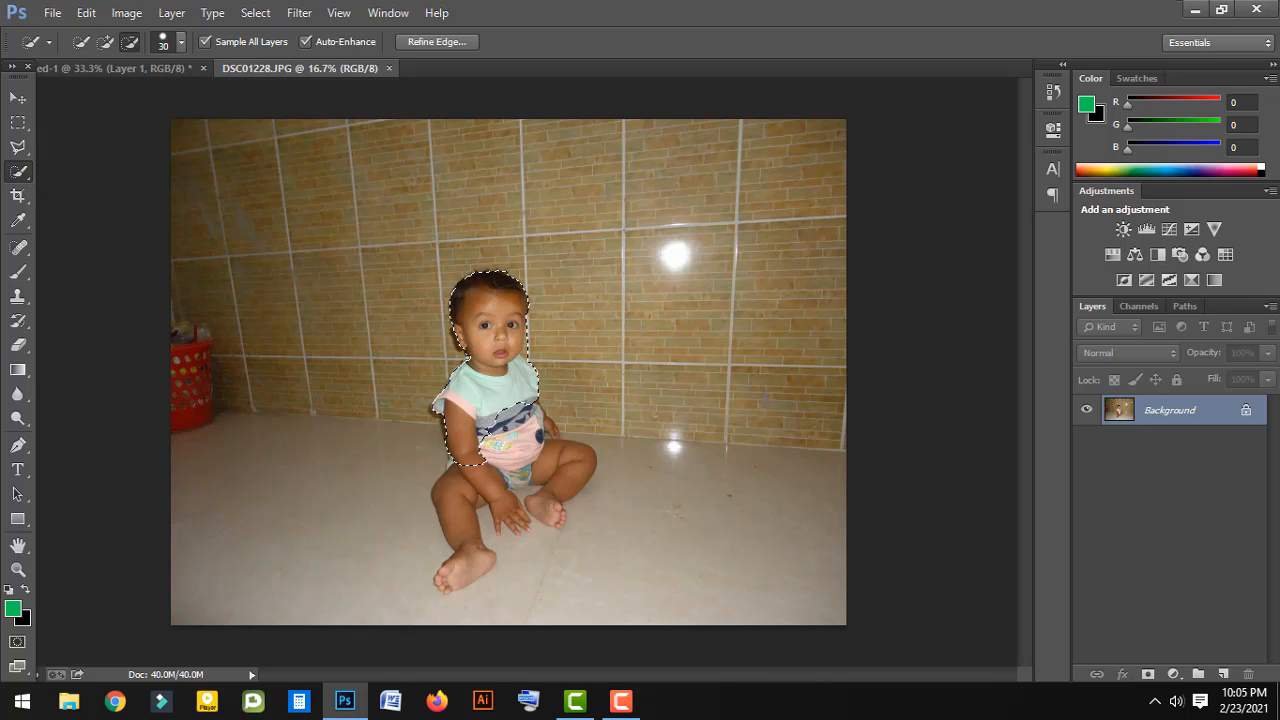
# In add-to-selection mode, enlarge the brush to 45 and extend the selection over the child's lower shirt, hand and bent leg
pyautogui.click(105, 42)
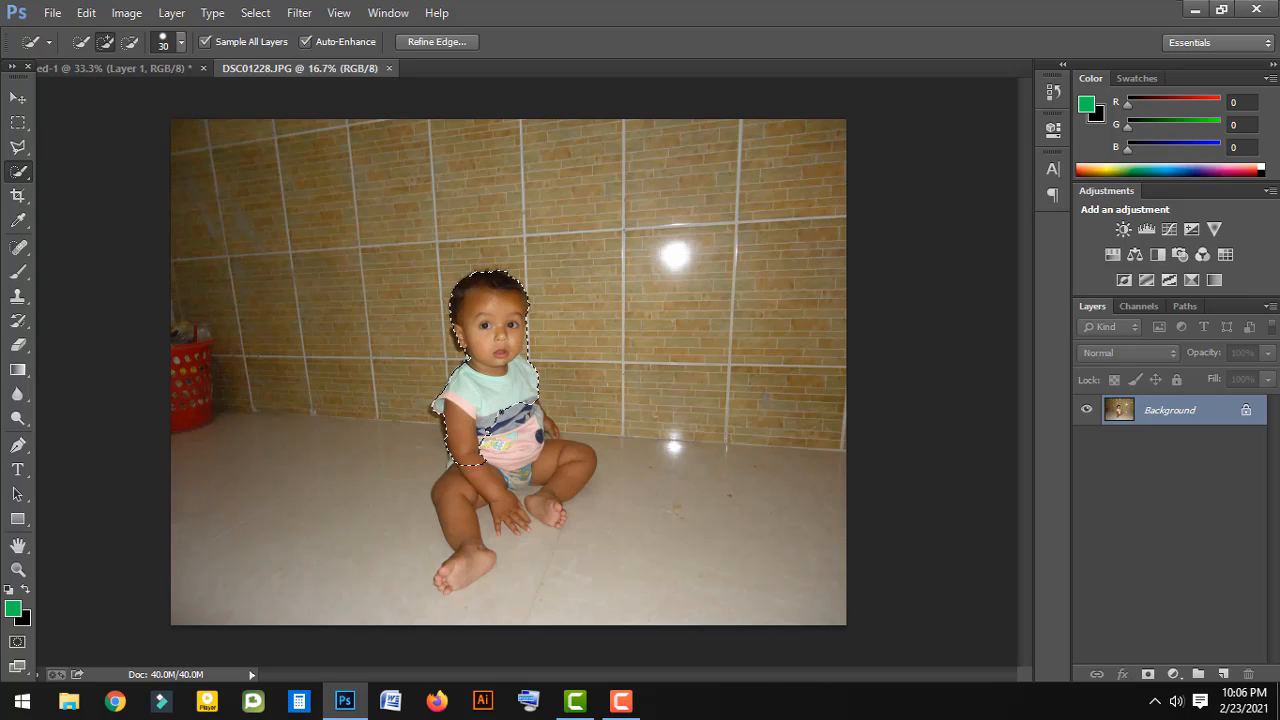
pyautogui.press(']')
pyautogui.press(']')
pyautogui.press(']')
pyautogui.moveTo(514, 431)
pyautogui.mouseDown()
pyautogui.moveTo(528, 460)
pyautogui.moveTo(561, 473)
pyautogui.moveTo(561, 518)
pyautogui.mouseUp()
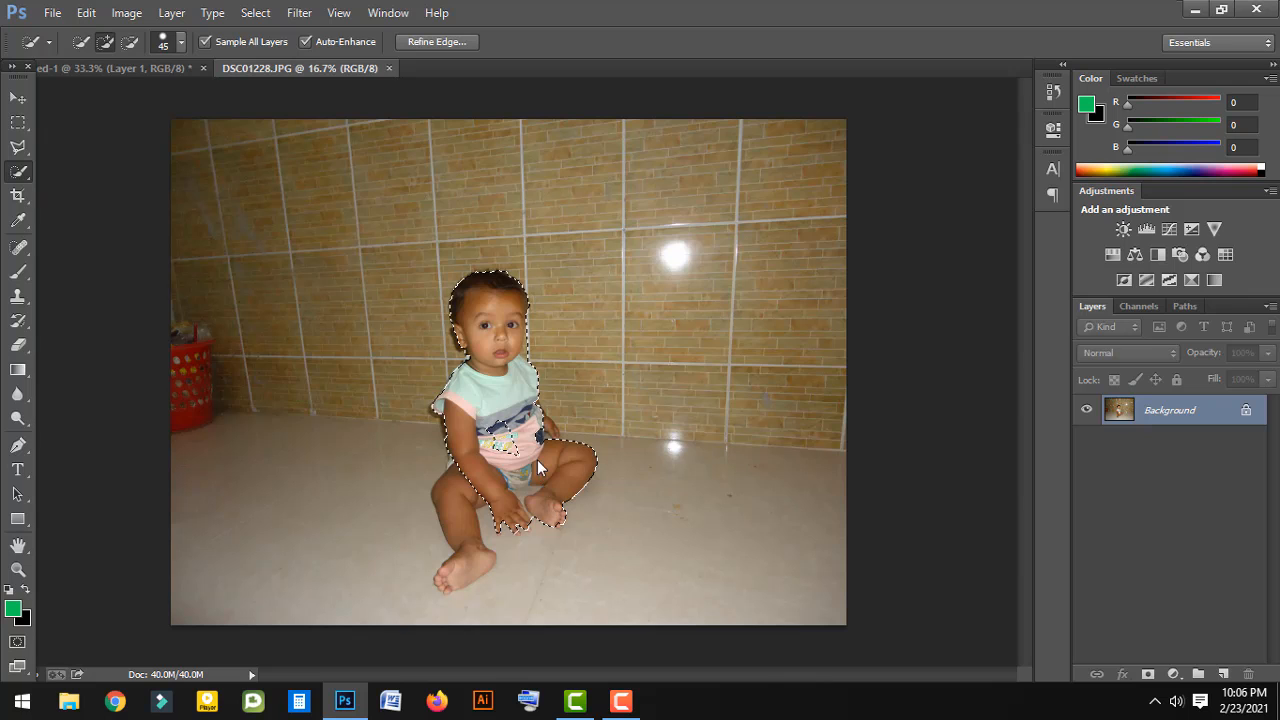
# Add the child's outstretched leg and foot, the far arm and the missing shirt print to the selection
pyautogui.hotkey('ctrl', '+')
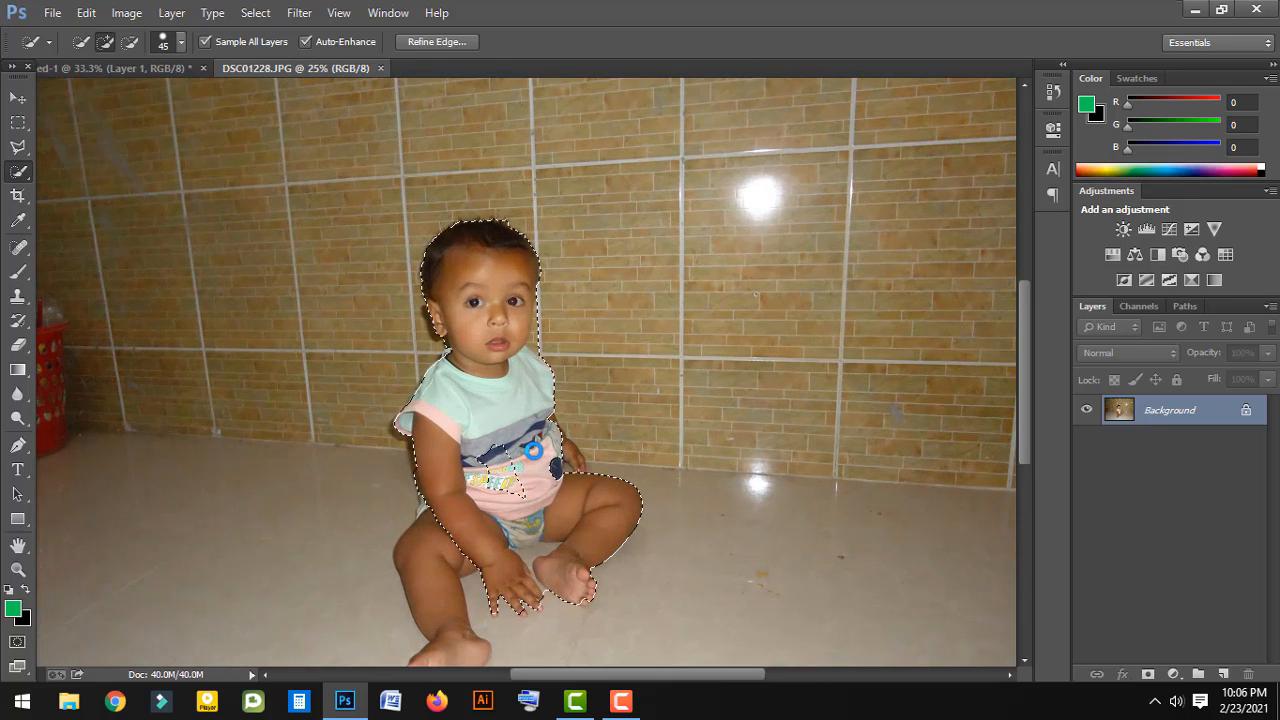
pyautogui.scroll(-5, 480, 450)
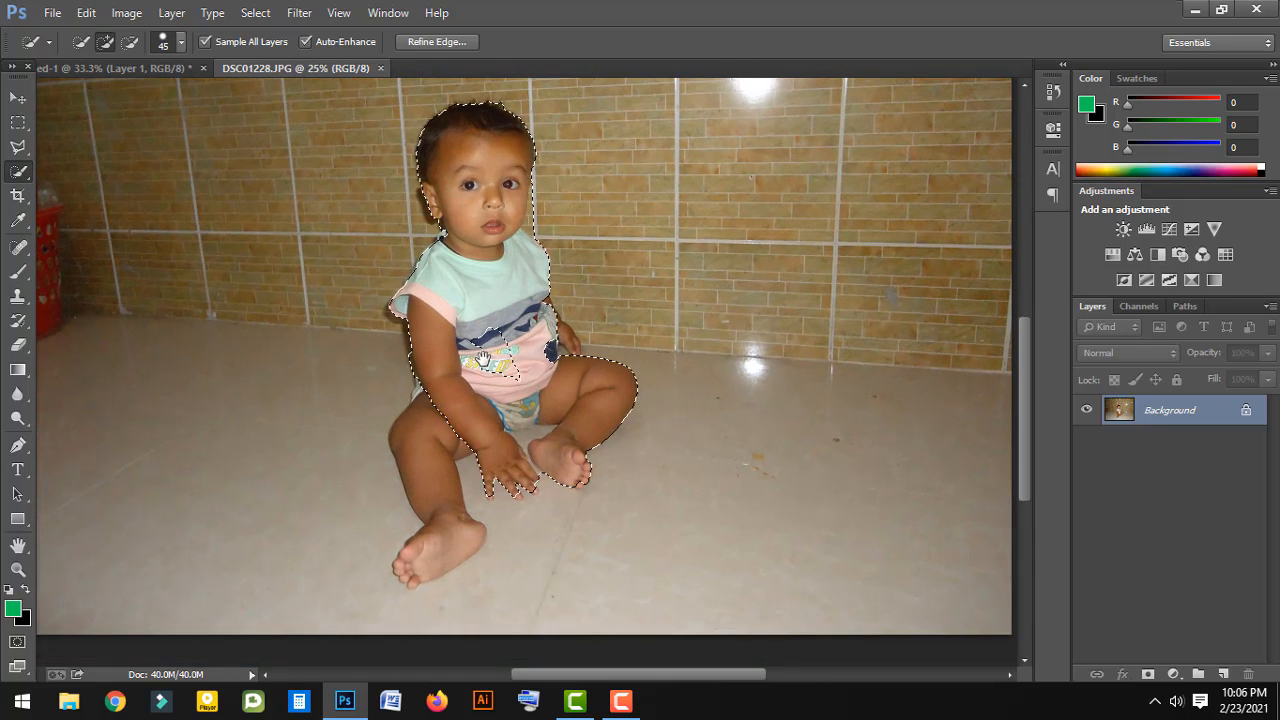
pyautogui.moveTo(435, 426)
pyautogui.mouseDown()
pyautogui.moveTo(415, 448)
pyautogui.moveTo(425, 548)
pyautogui.mouseUp()
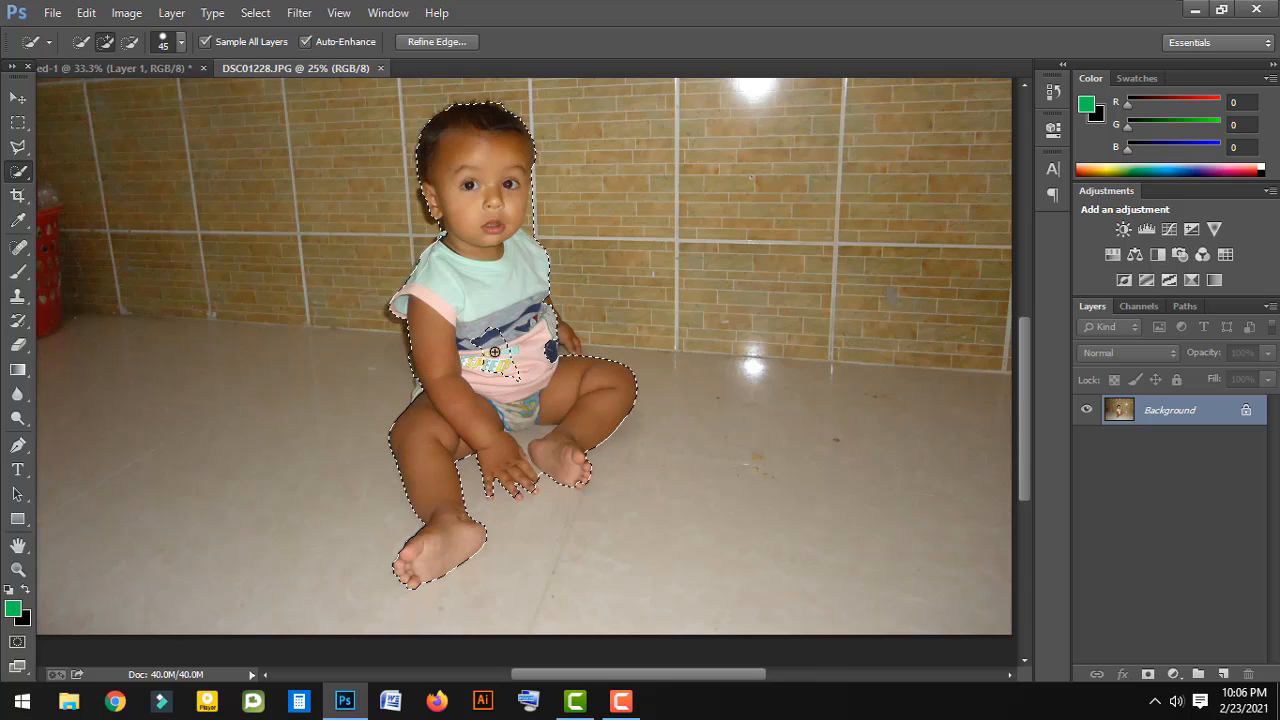
pyautogui.click(549, 358)
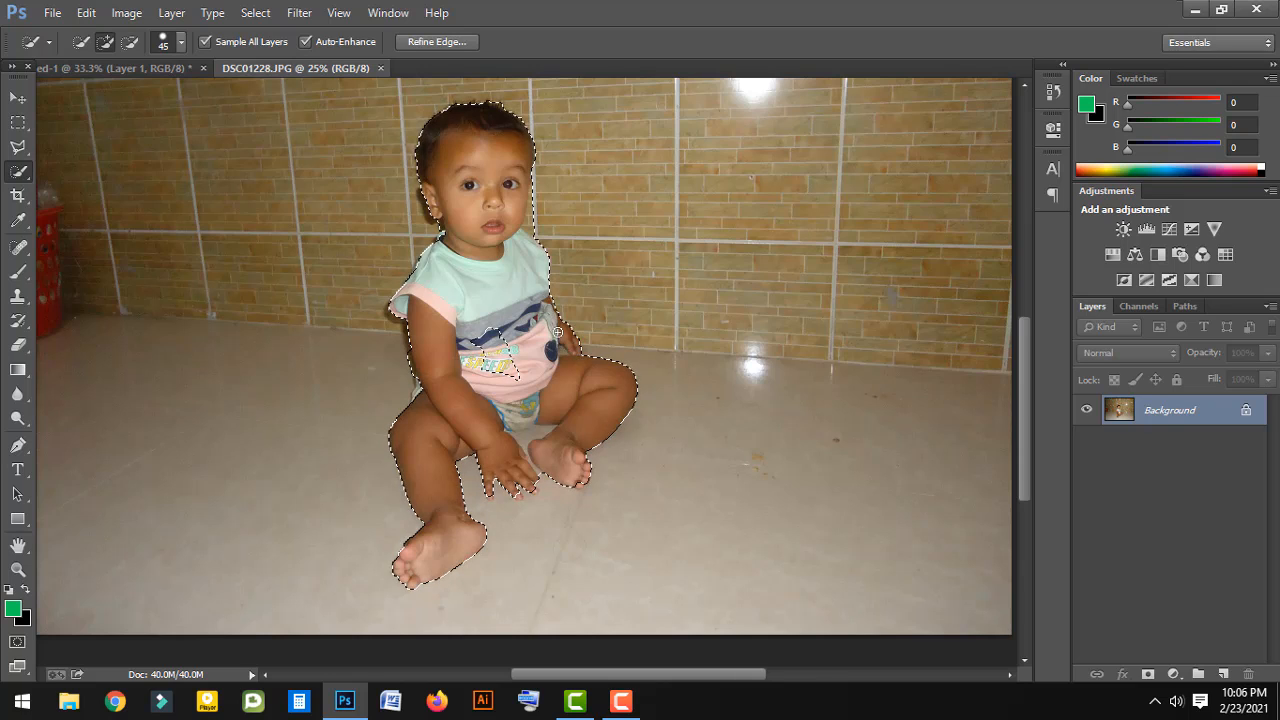
pyautogui.click(481, 350)
pyautogui.click(512, 357)
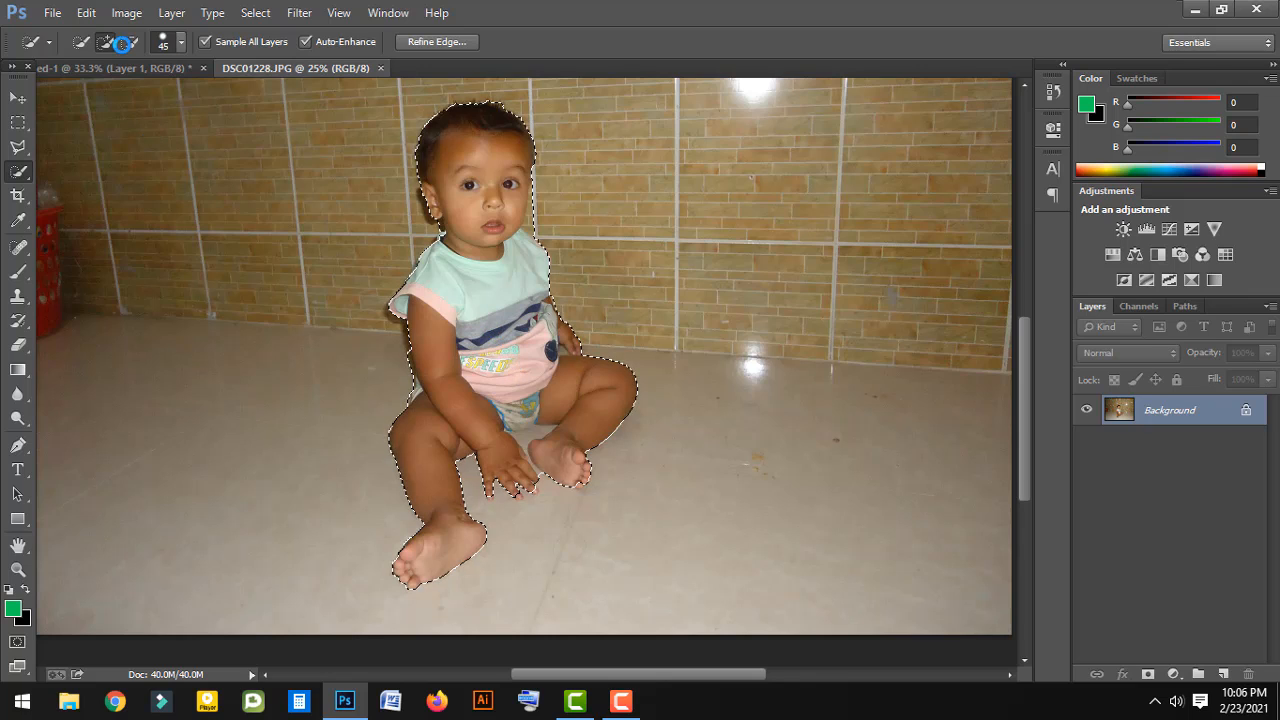
# Subtract the floor gap between the child's hand and bent leg from the selection, and add the diaper back
pyautogui.click(121, 44)
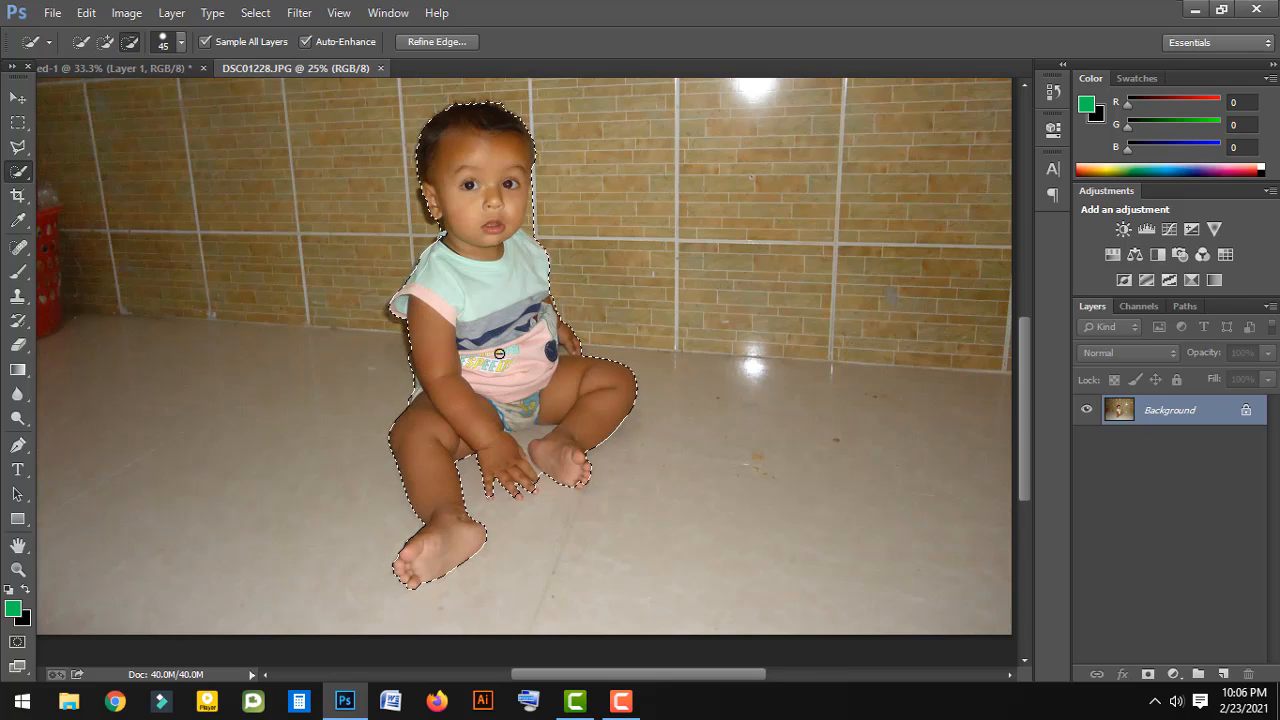
pyautogui.click(531, 437)
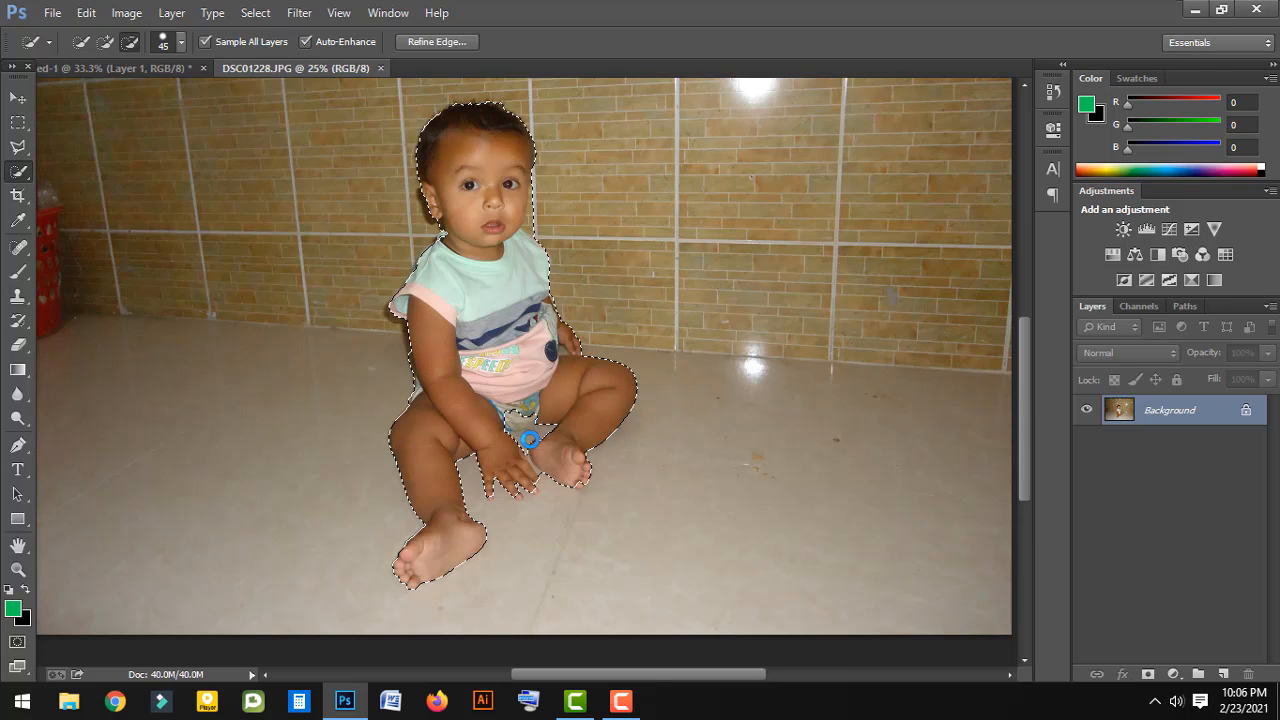
pyautogui.click(105, 41)
pyautogui.click(522, 422)
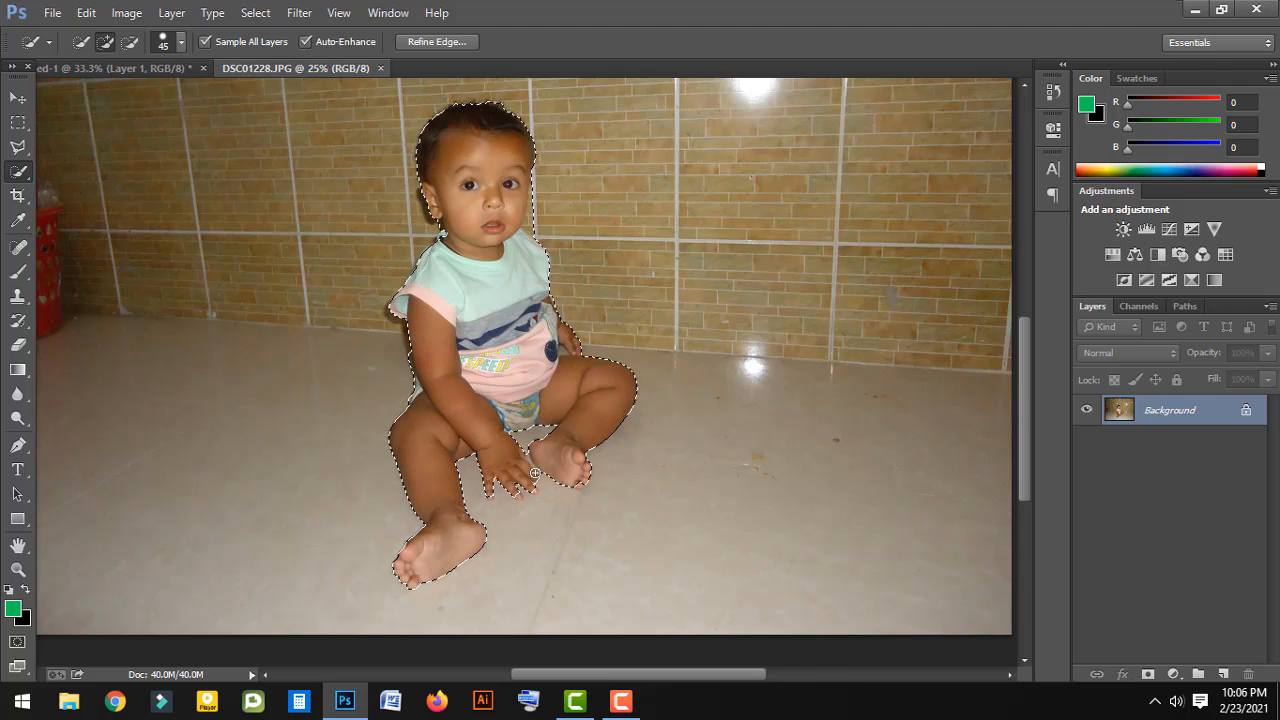
# Copy the selected child and switch to the gradient document
pyautogui.click(87, 12)
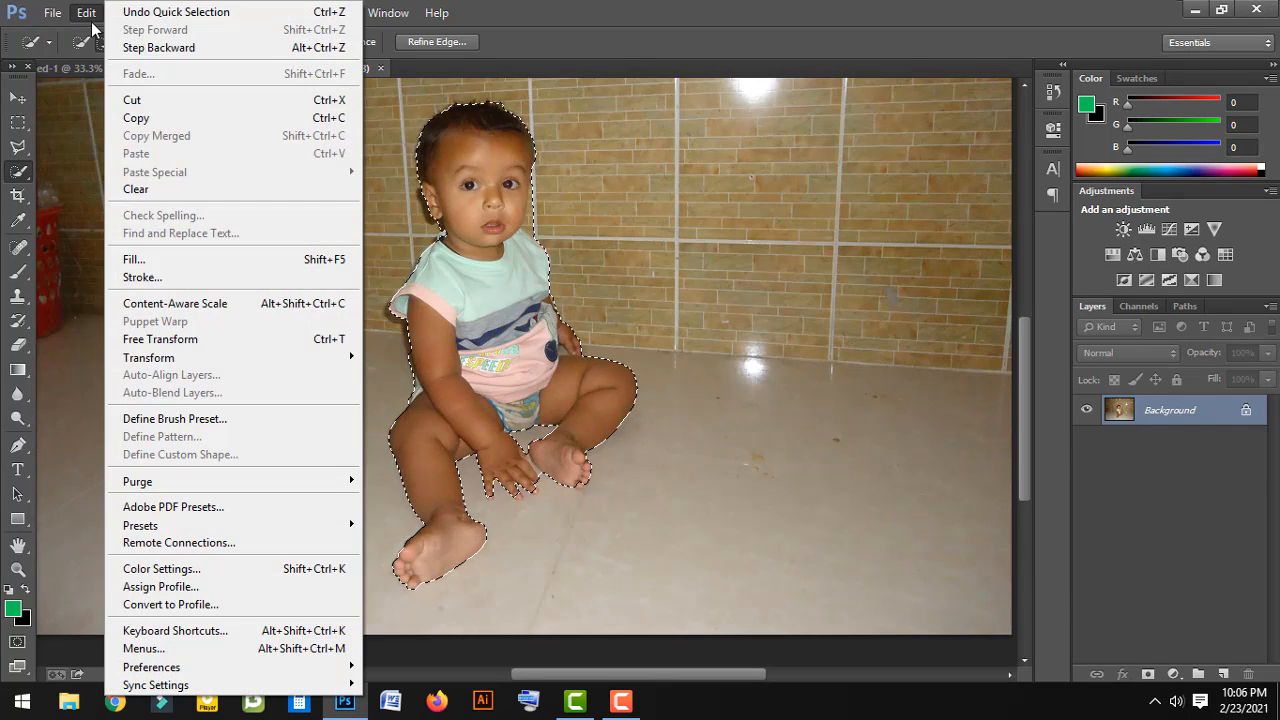
pyautogui.click(131, 116)
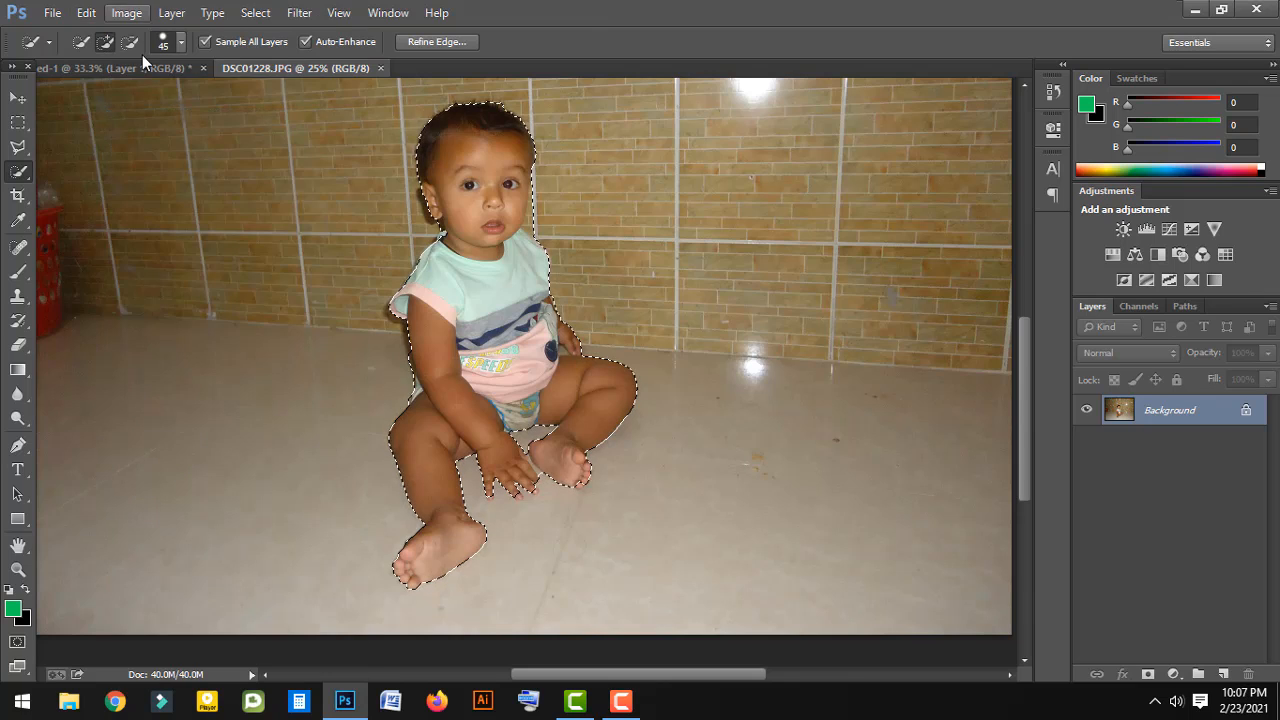
pyautogui.click(115, 68)
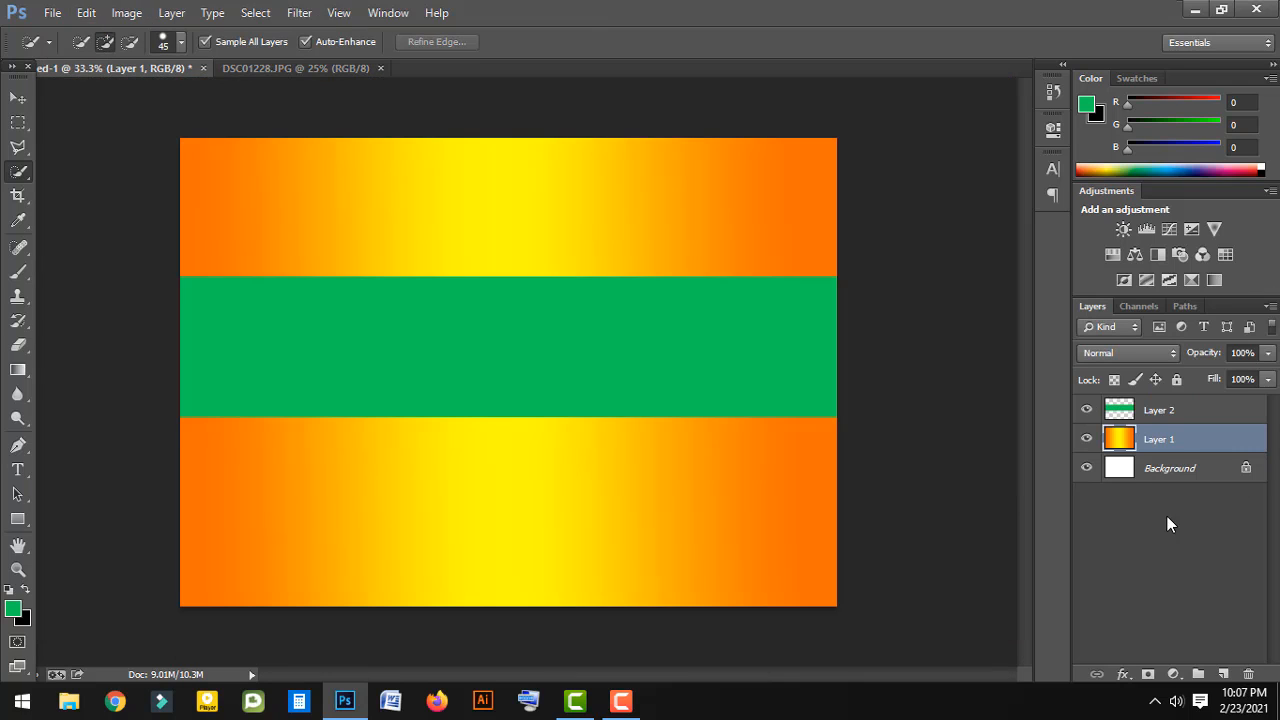
# Create a new layer, hide Layer 1 and Layer 2, and move the new layer to the top of the stack
pyautogui.click(1222, 674)
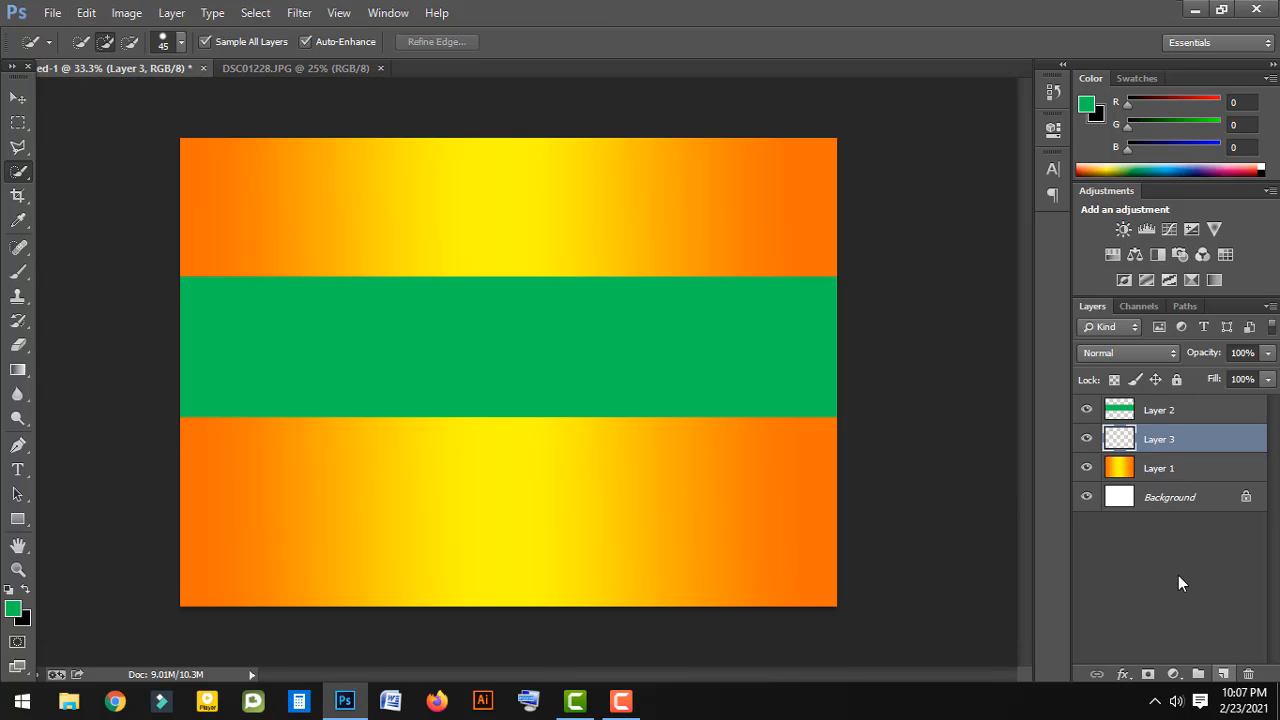
pyautogui.click(1087, 467)
pyautogui.click(1087, 410)
pyautogui.moveTo(1170, 444); pyautogui.dragTo(1168, 412)
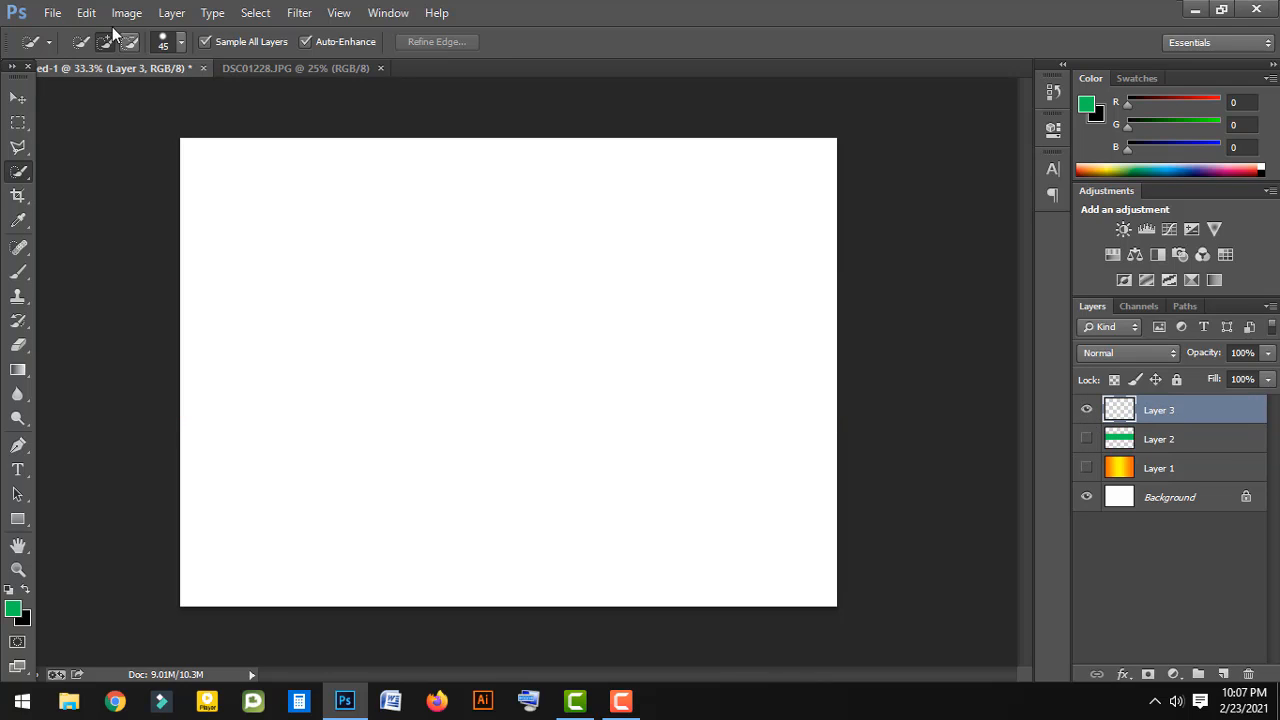
# Paste the copied child into the document and move the cutout slightly right and down on the white canvas
pyautogui.click(86, 12)
pyautogui.click(141, 154)
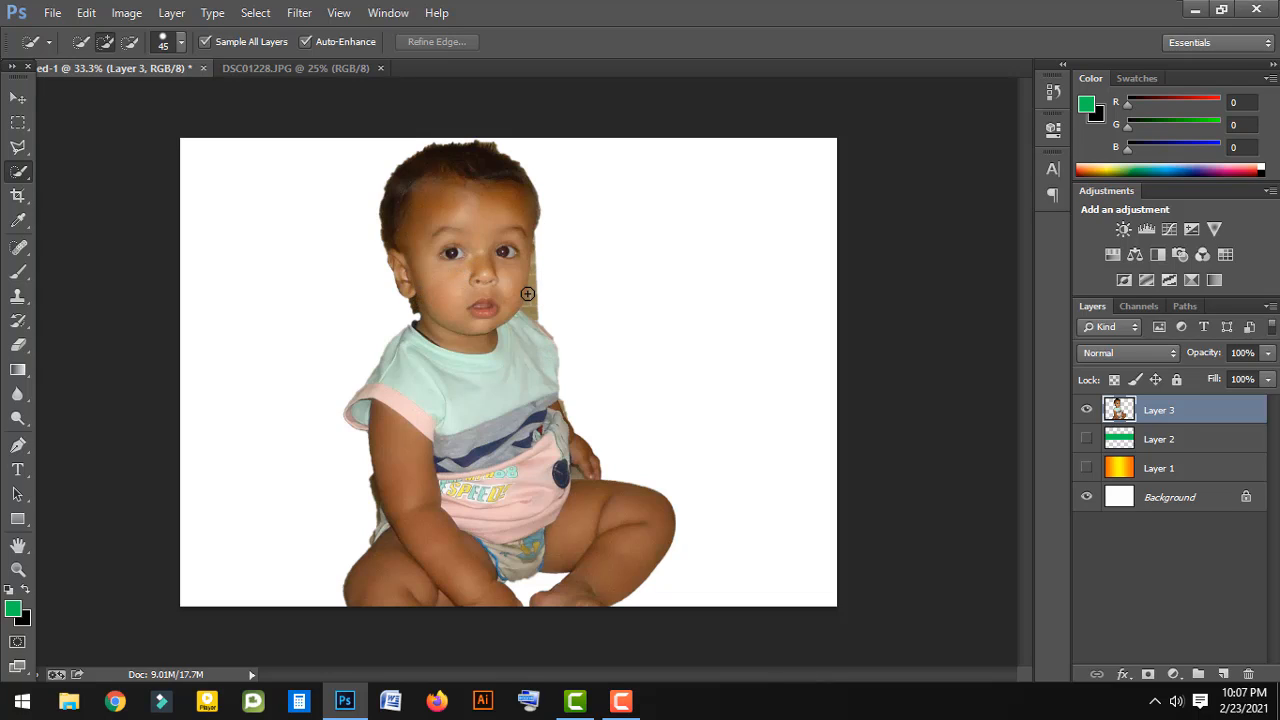
pyautogui.click(18, 98)
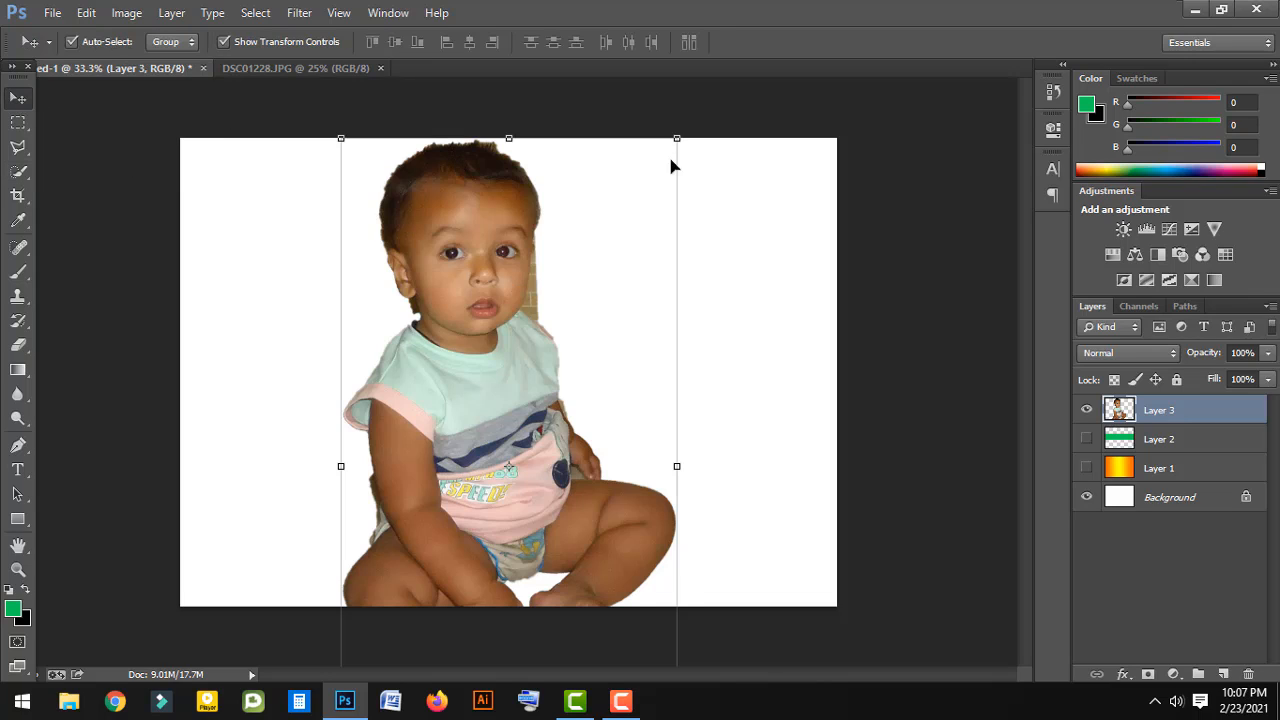
pyautogui.moveTo(521, 230); pyautogui.dragTo(535, 257)
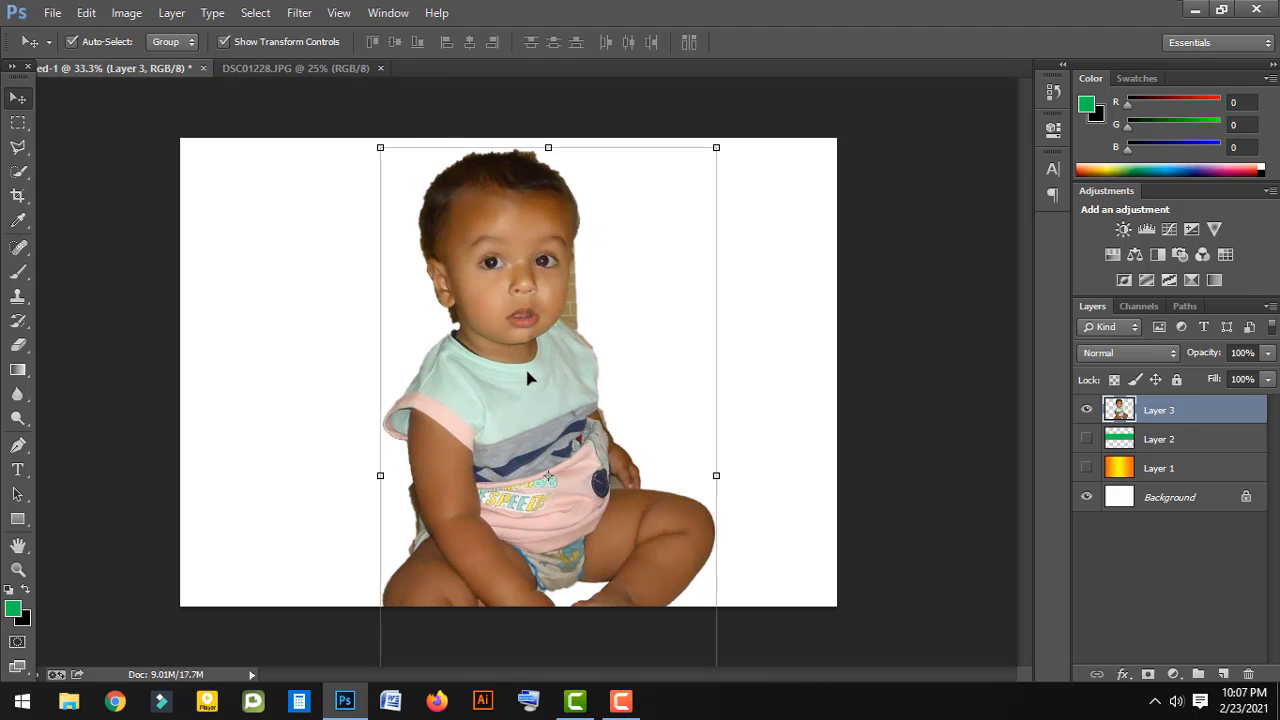
# Move the pasted child cutout slightly up and right until its head nearly meets the canvas's upper edge
pyautogui.moveTo(528, 374)
pyautogui.mouseDown()
pyautogui.moveTo(528, 203)
pyautogui.moveTo(533, 375)
pyautogui.moveTo(532, 361)
pyautogui.mouseUp()
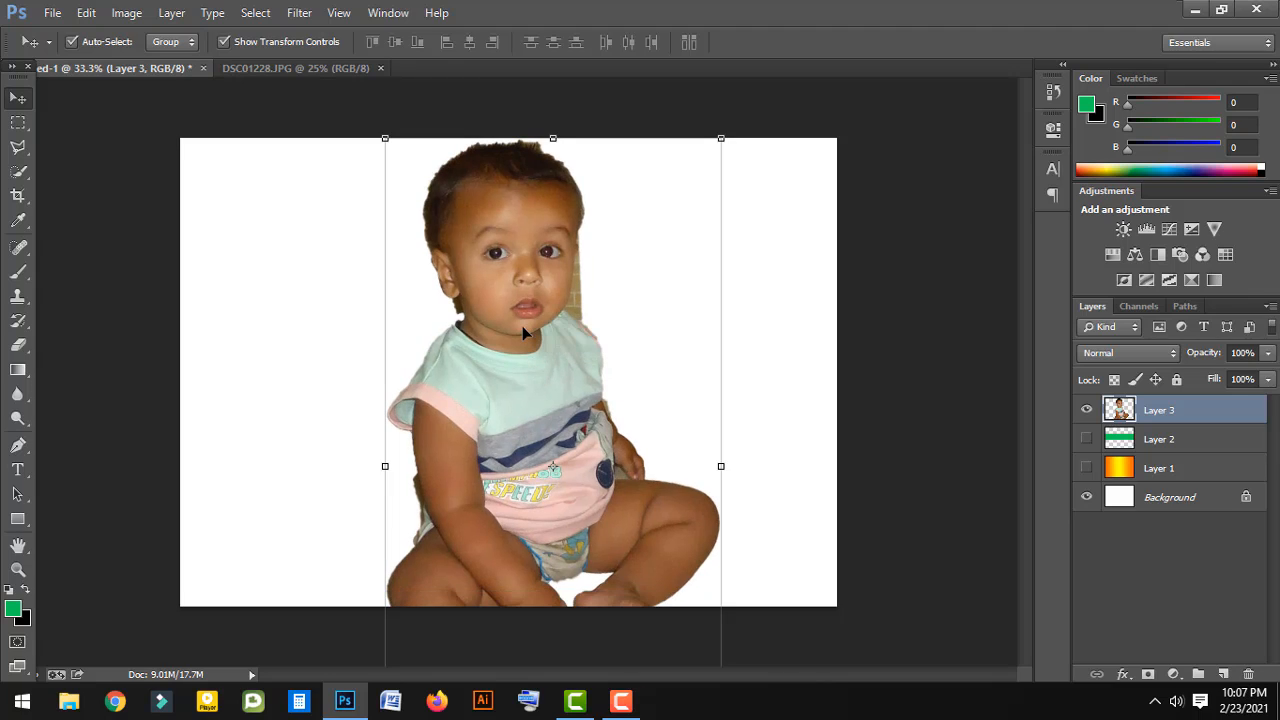
pyautogui.hotkey('alt', 'shift')
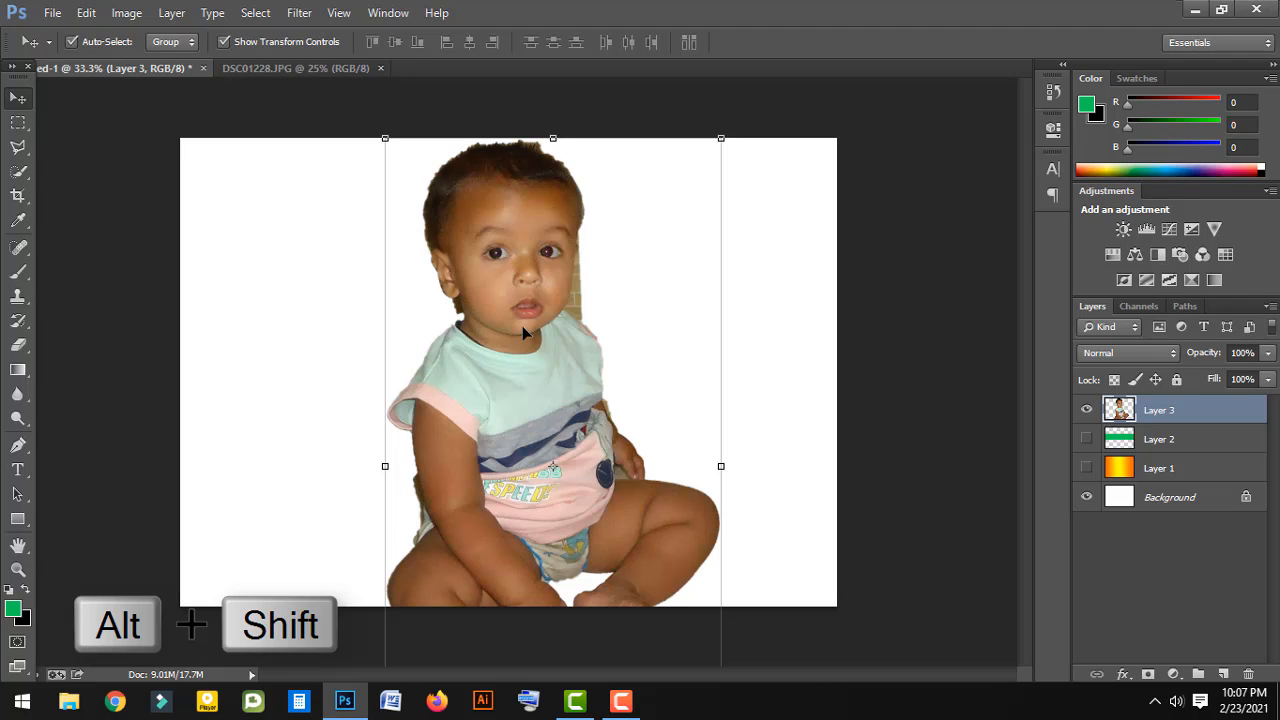
pyautogui.click(717, 140)
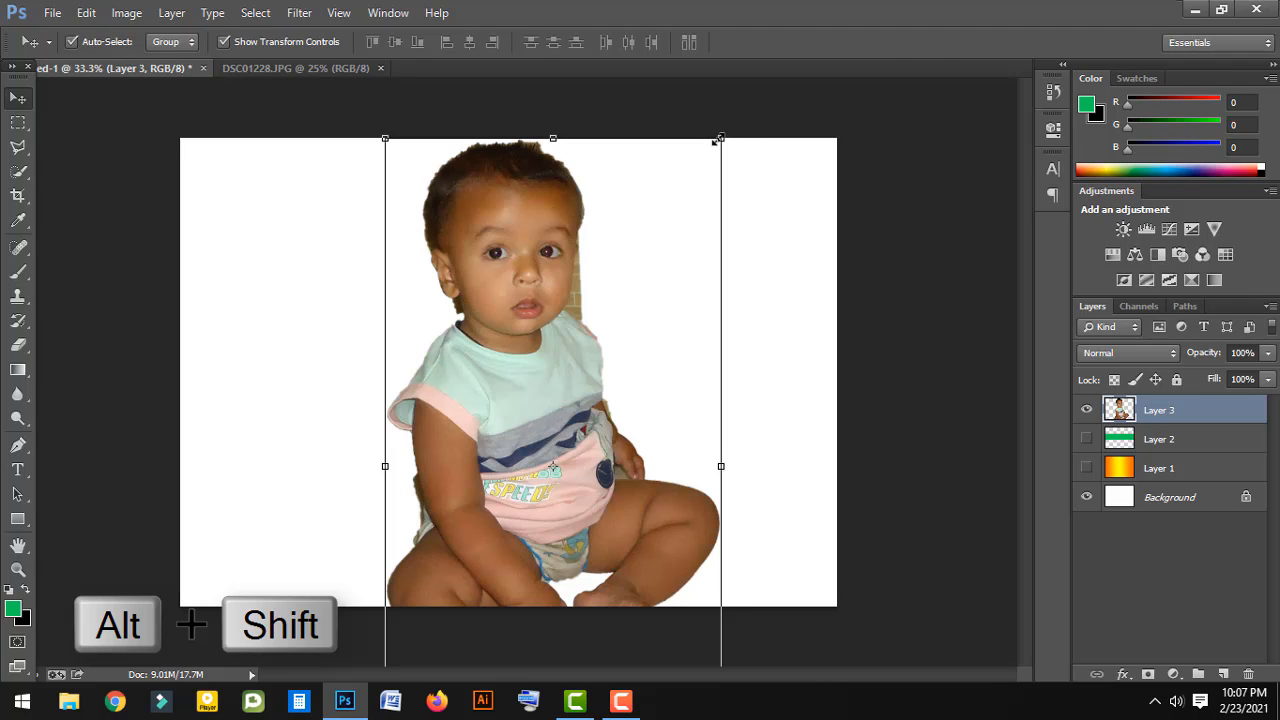
pyautogui.moveTo(714, 142); pyautogui.dragTo(654, 237)
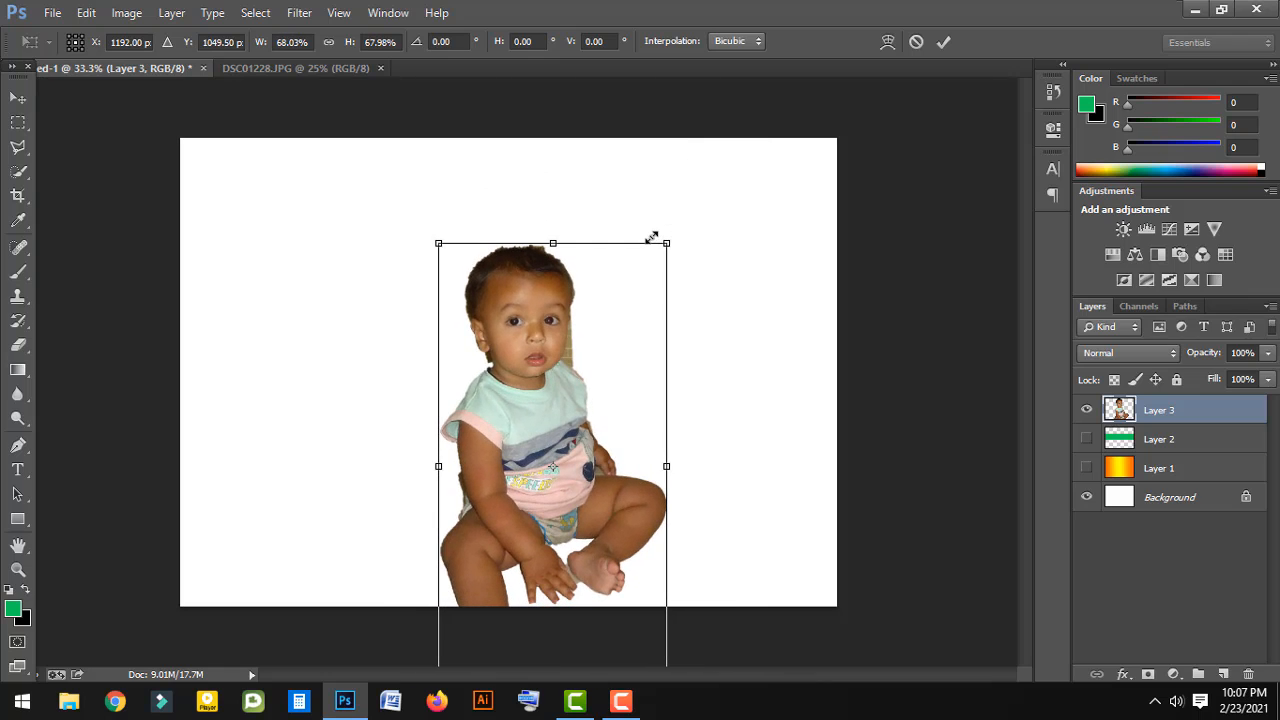
pyautogui.moveTo(537, 362); pyautogui.dragTo(536, 280)
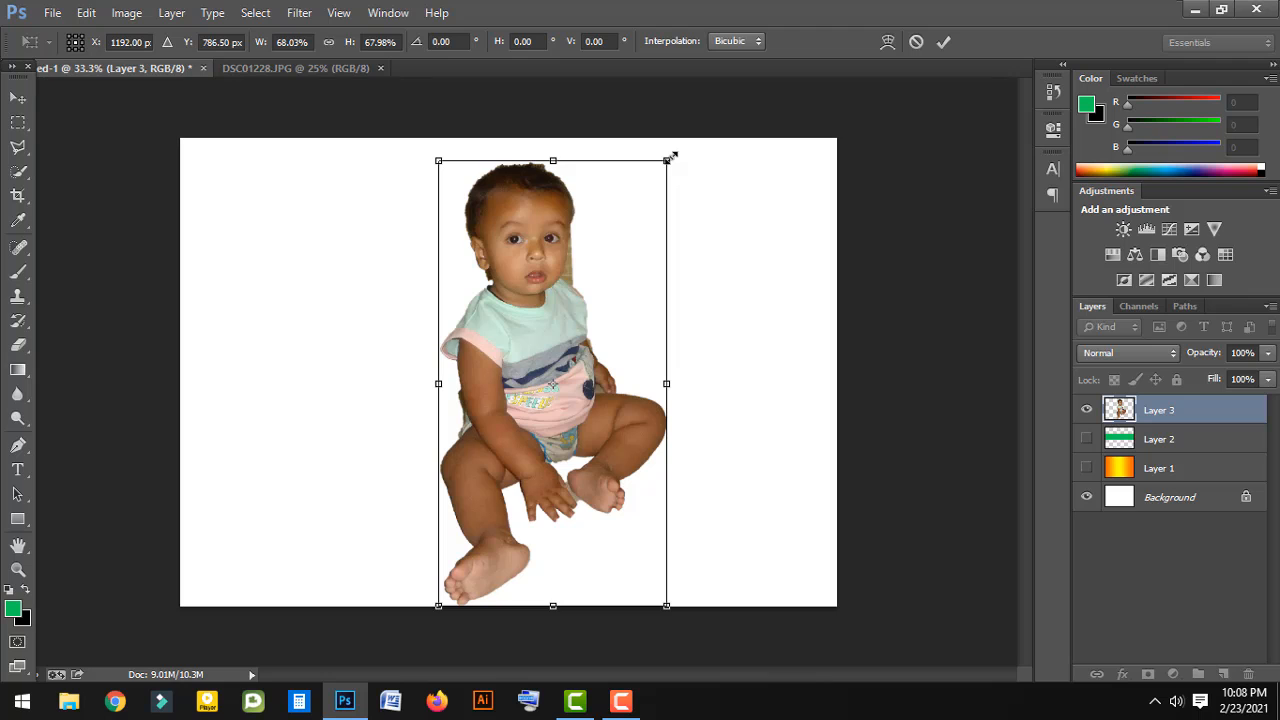
pyautogui.moveTo(672, 157); pyautogui.dragTo(707, 152)
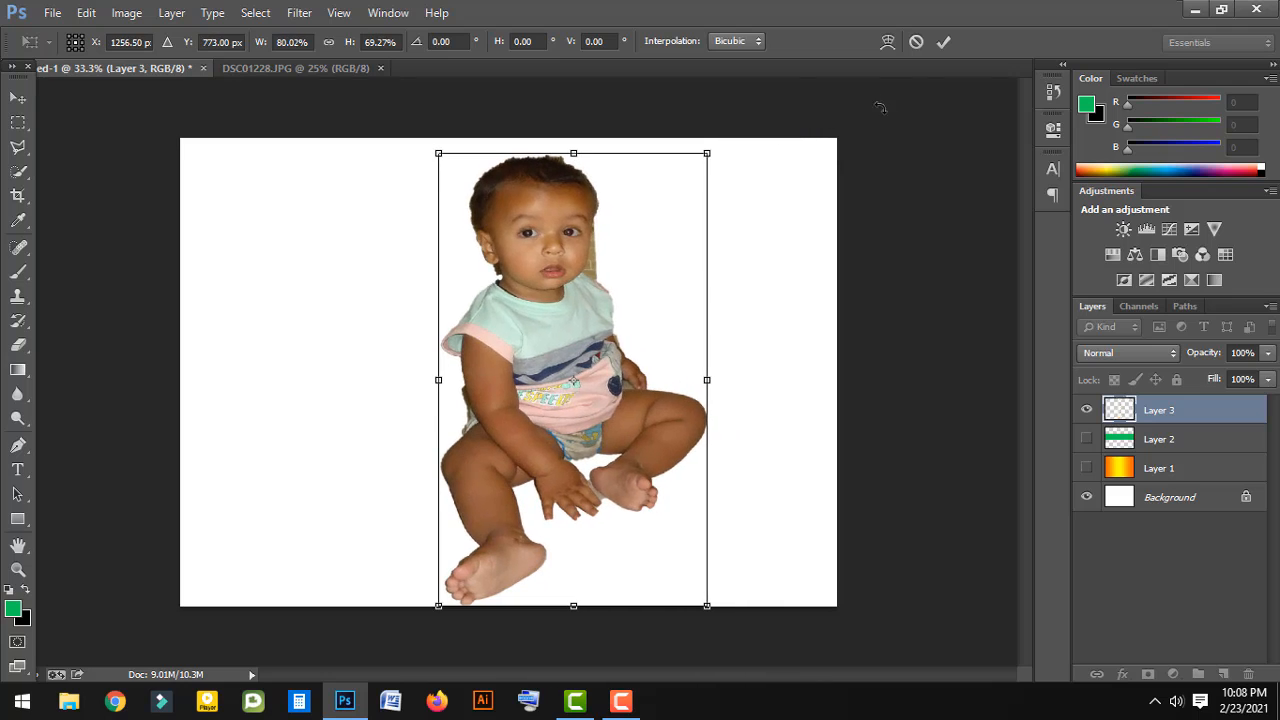
pyautogui.click(916, 45)
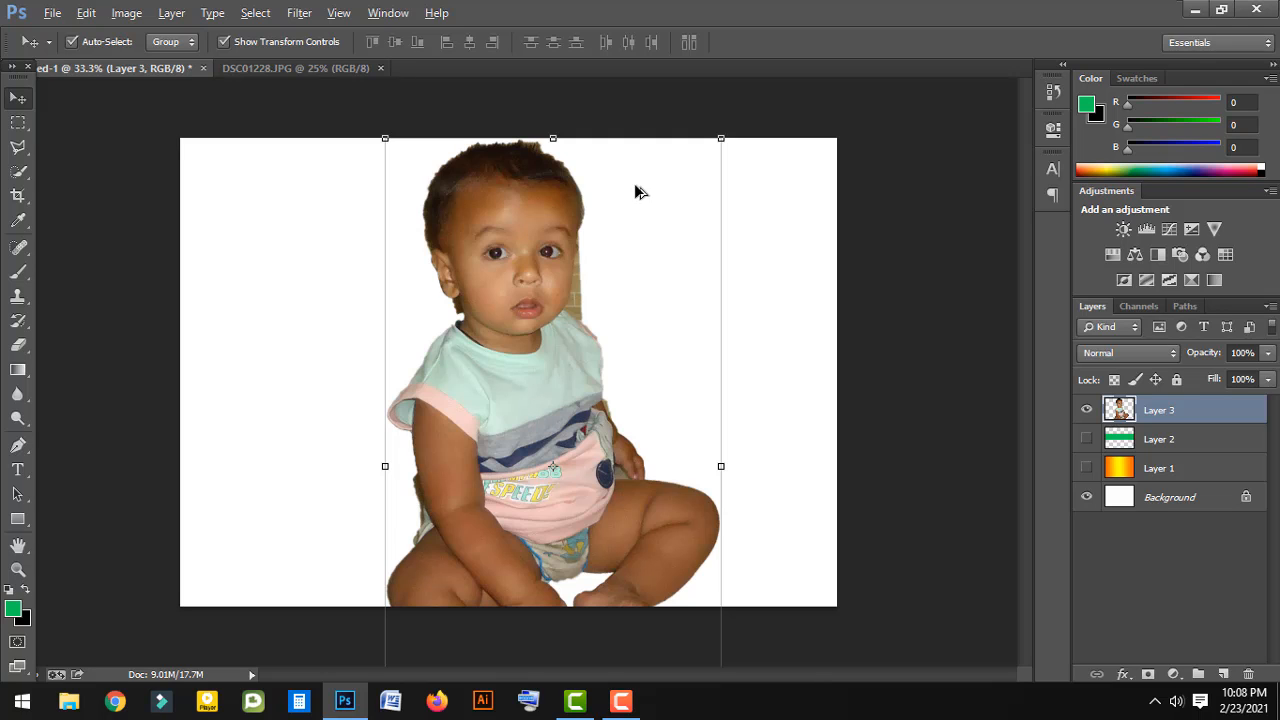
# Scale the child cutout proportionally about its center to about 65%, move it up so the whole figure fits the canvas, and deselect the layer
pyautogui.click(720, 139)
pyautogui.moveTo(714, 146); pyautogui.dragTo(645, 250)
pyautogui.moveTo(560, 380); pyautogui.dragTo(545, 321)
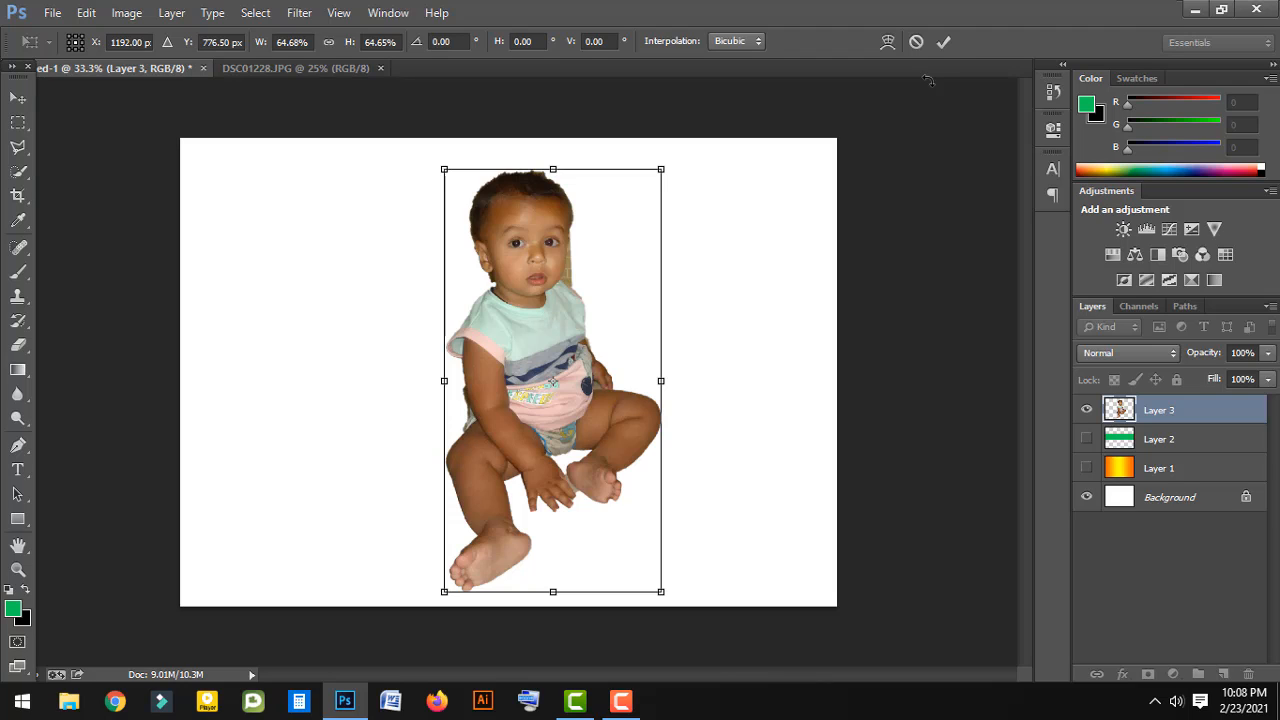
pyautogui.click(943, 41)
pyautogui.click(713, 230)
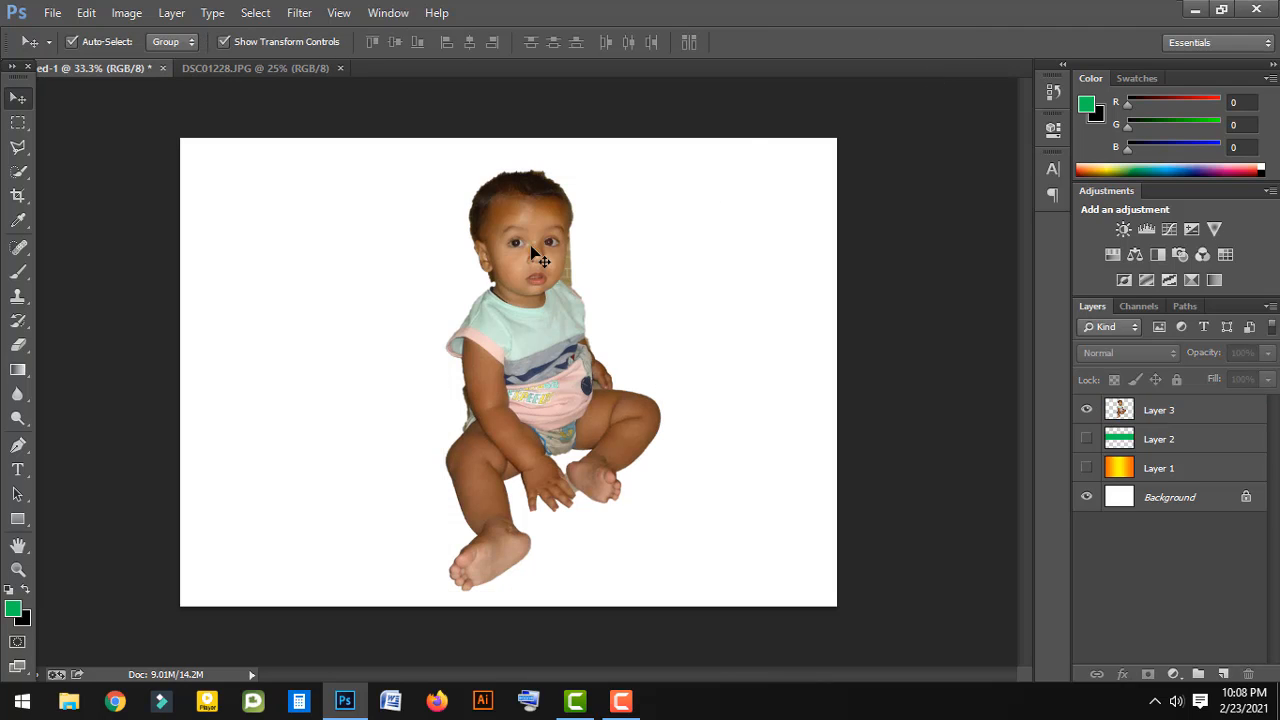
# Review the selection tools grouped with Quick Selection and activate the Quick Selection tool
pyautogui.click(12, 175)
pyautogui.click(12, 175)
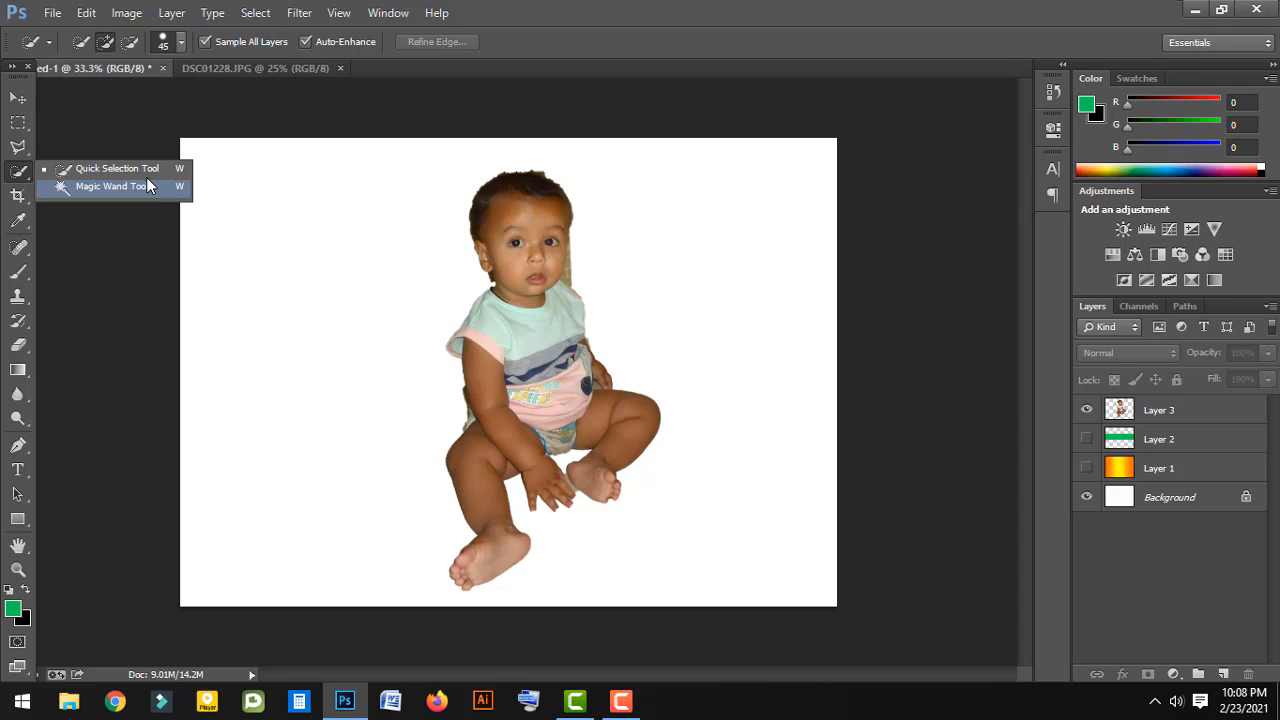
pyautogui.click(146, 176)
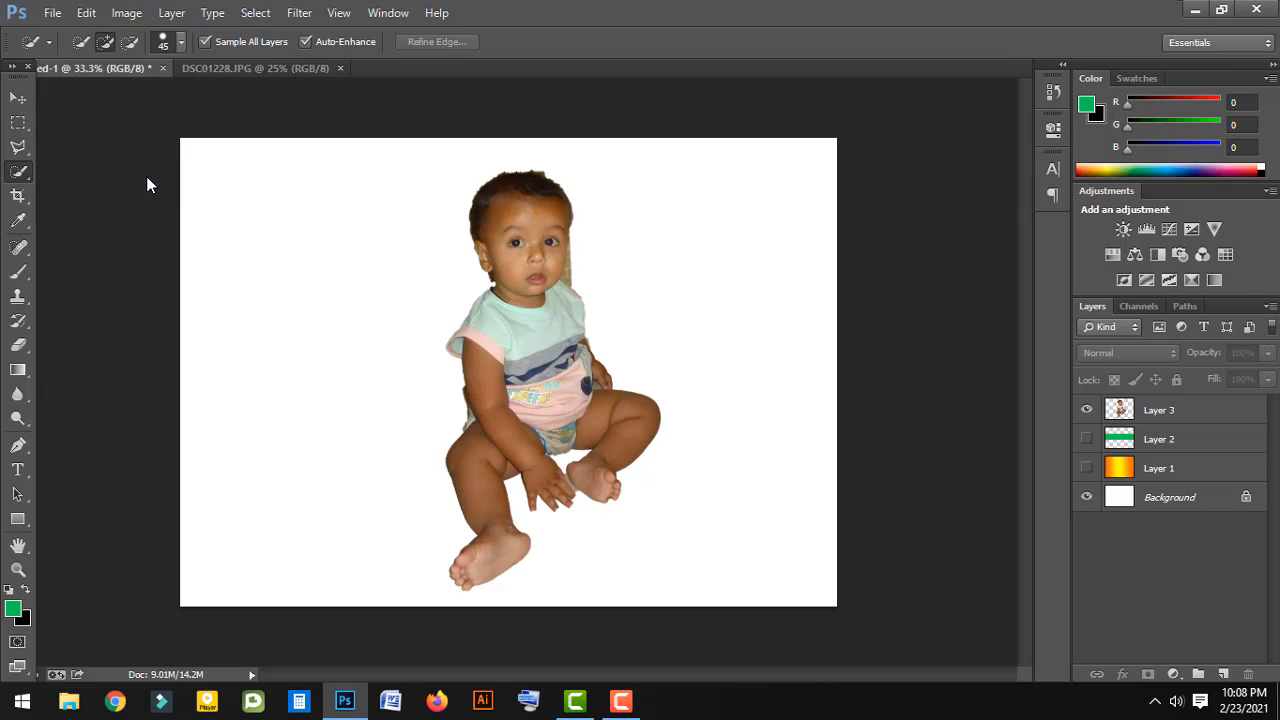